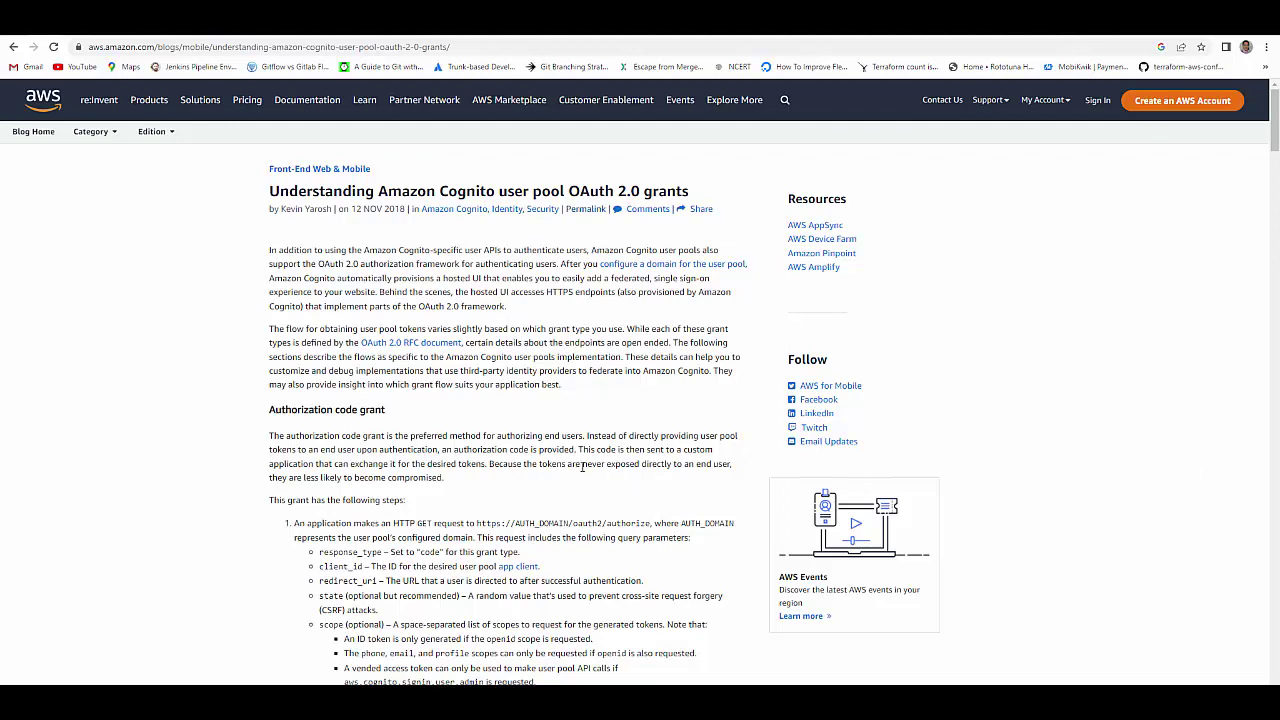
- Read the documentation's Authorization code grant and Client credentials grant sections, highlighting each heading
scroll(426, 407, "down", 1)
left_click_drag(270, 348, 405, 360)
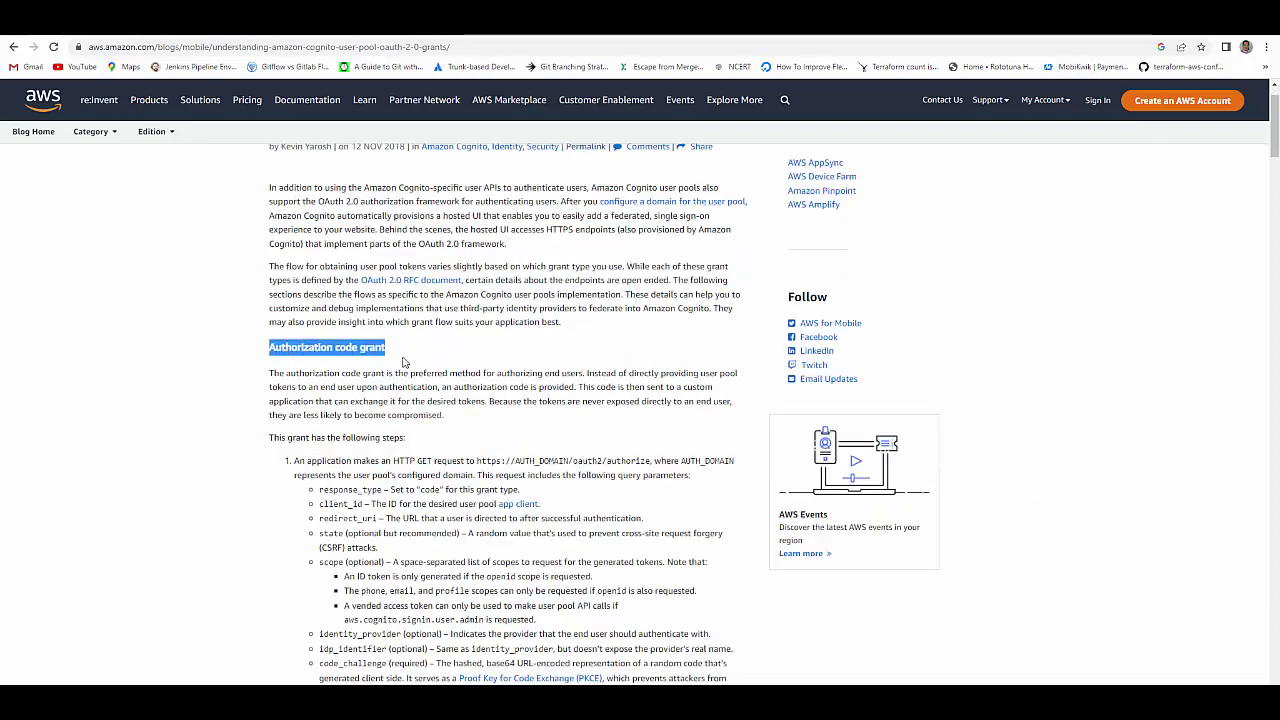
scroll(520, 480, "down", 10)
scroll(583, 512, "down", 10)
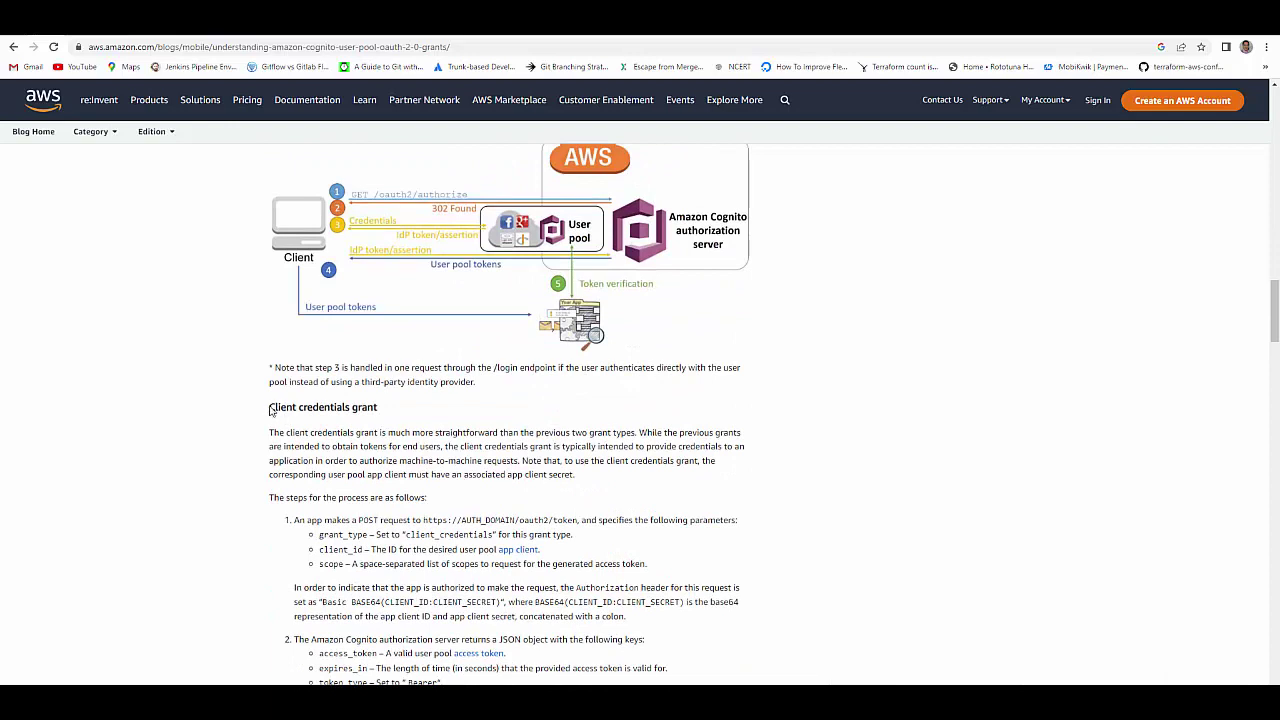
left_click_drag(269, 407, 378, 408)
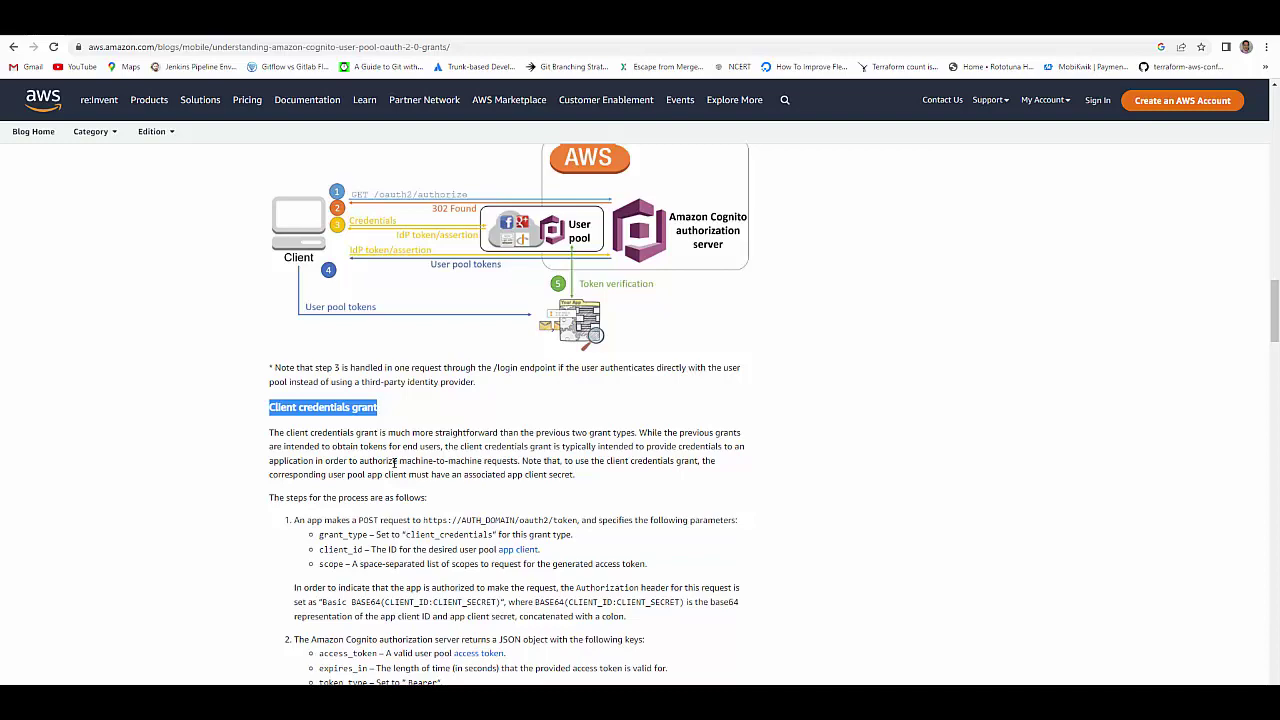
scroll(858, 583, "down", 1)
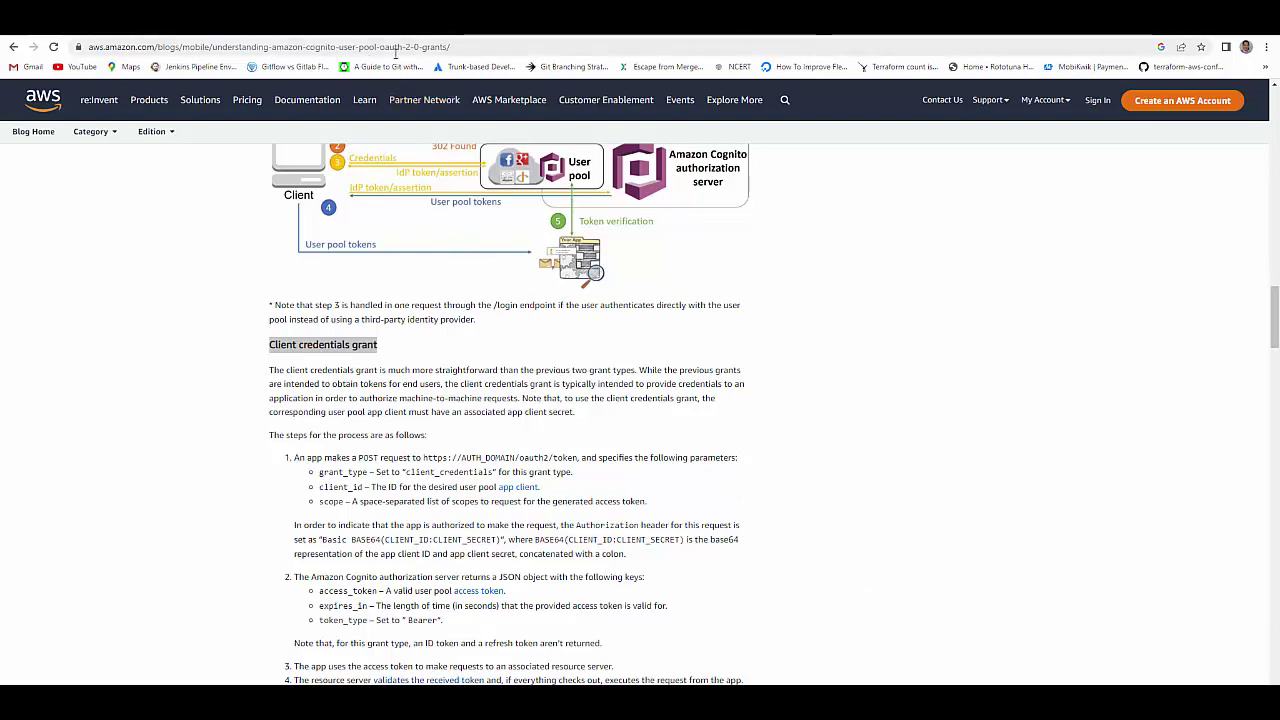
- Create the Cognito user pool 'servicepool' with default settings and select its pool ID
left_click(424, 40)
left_click(186, 283)
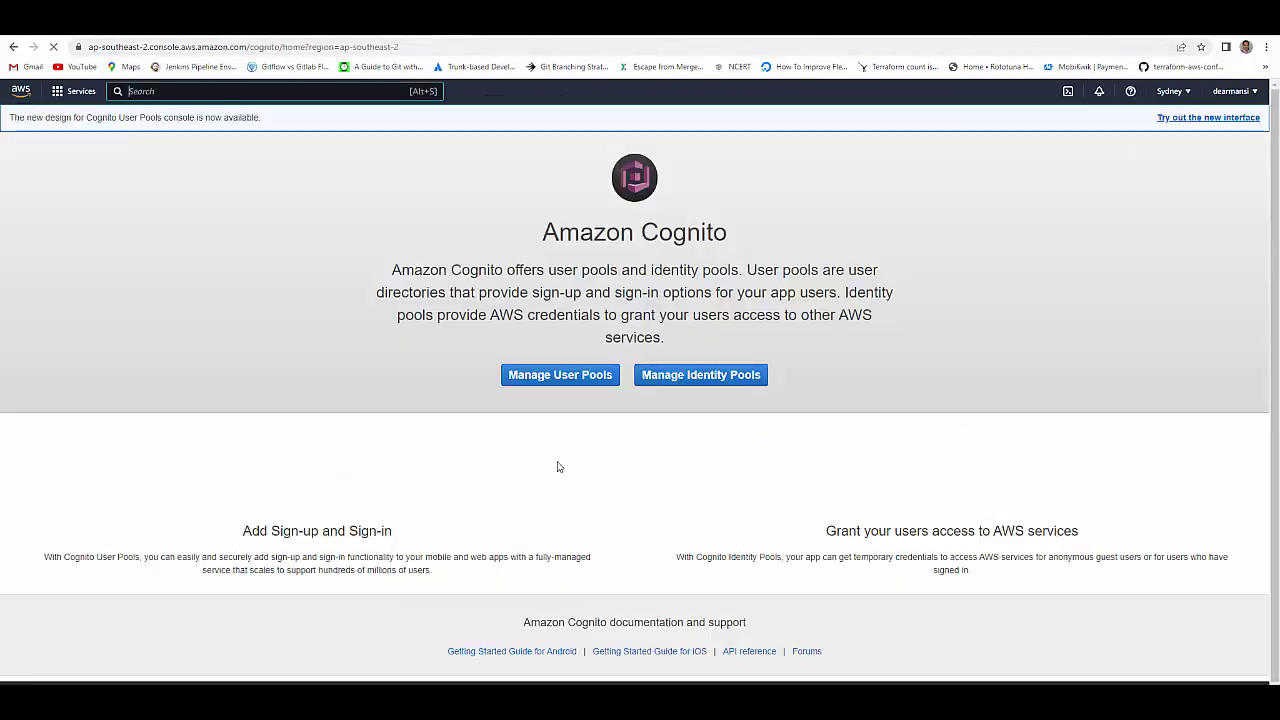
left_click(568, 378)
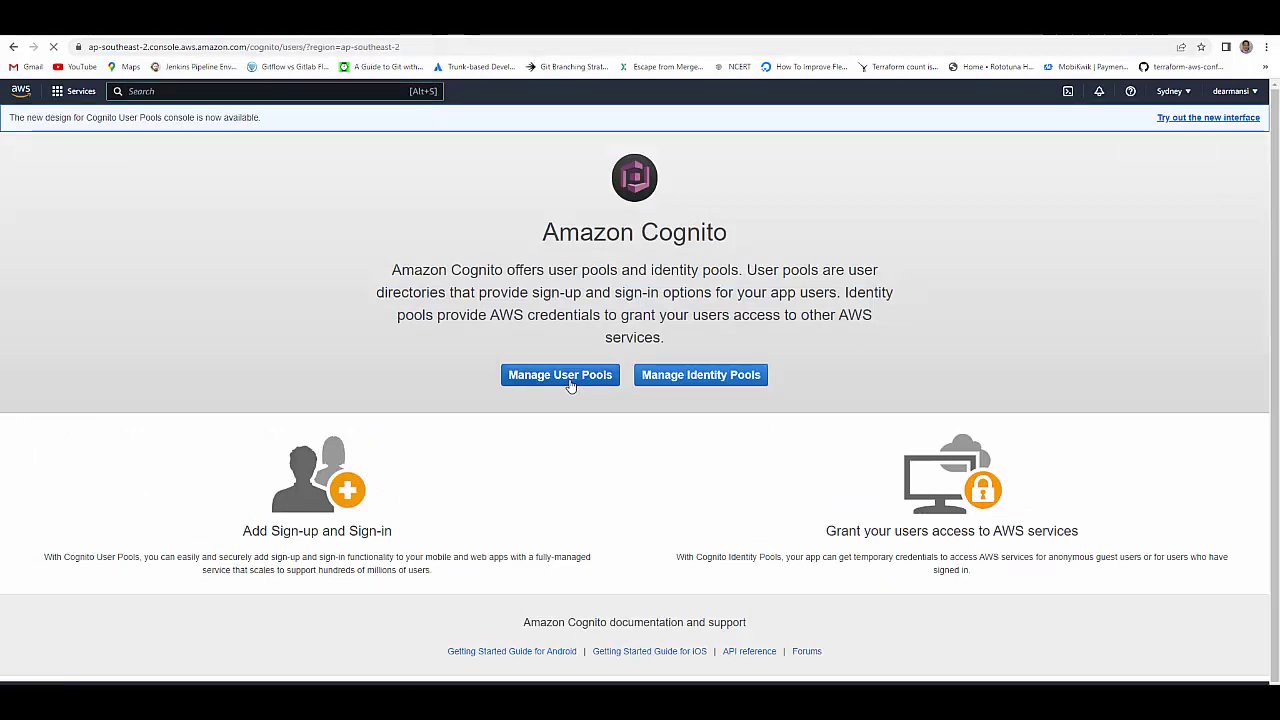
left_click(1222, 157)
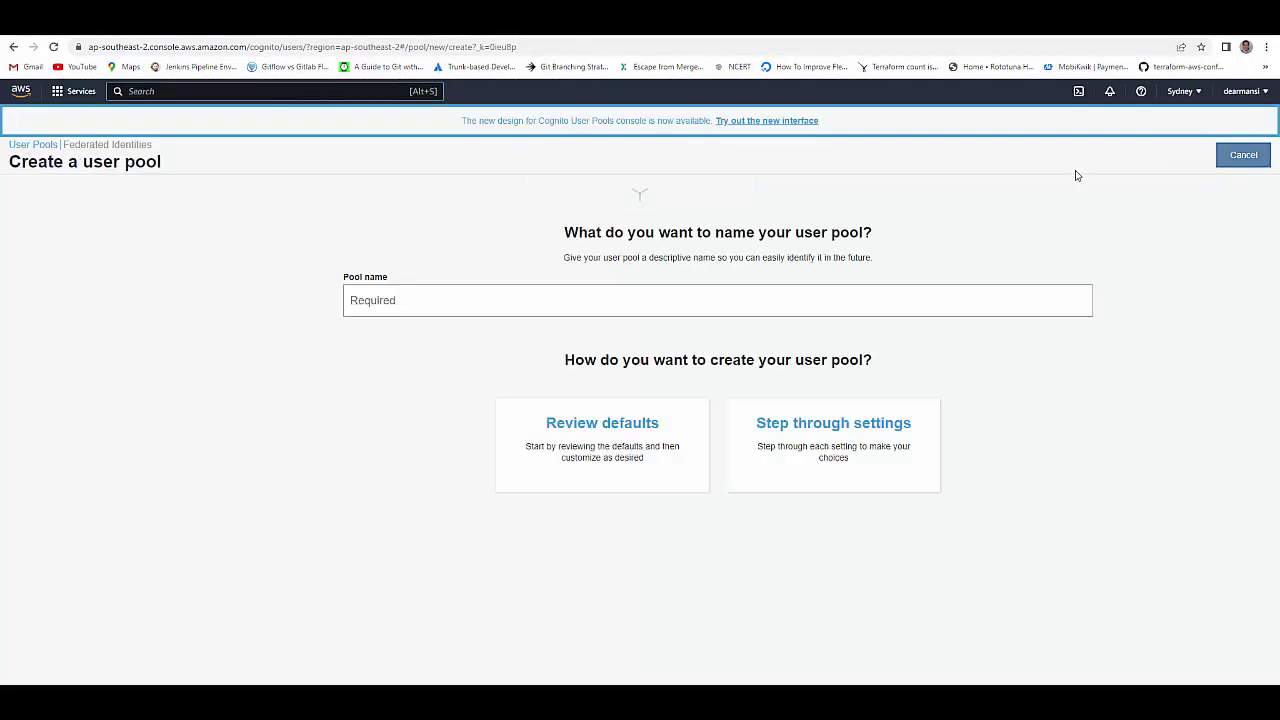
left_click(725, 261)
type("servicepool")
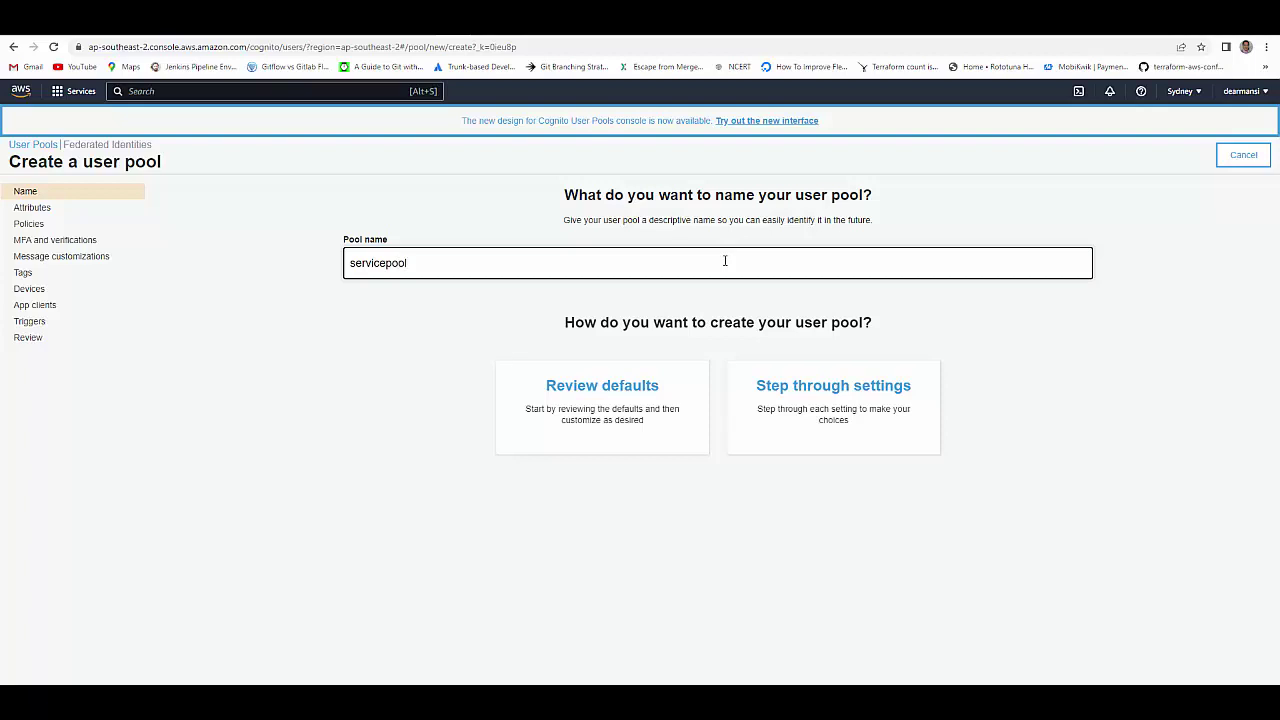
left_click(622, 392)
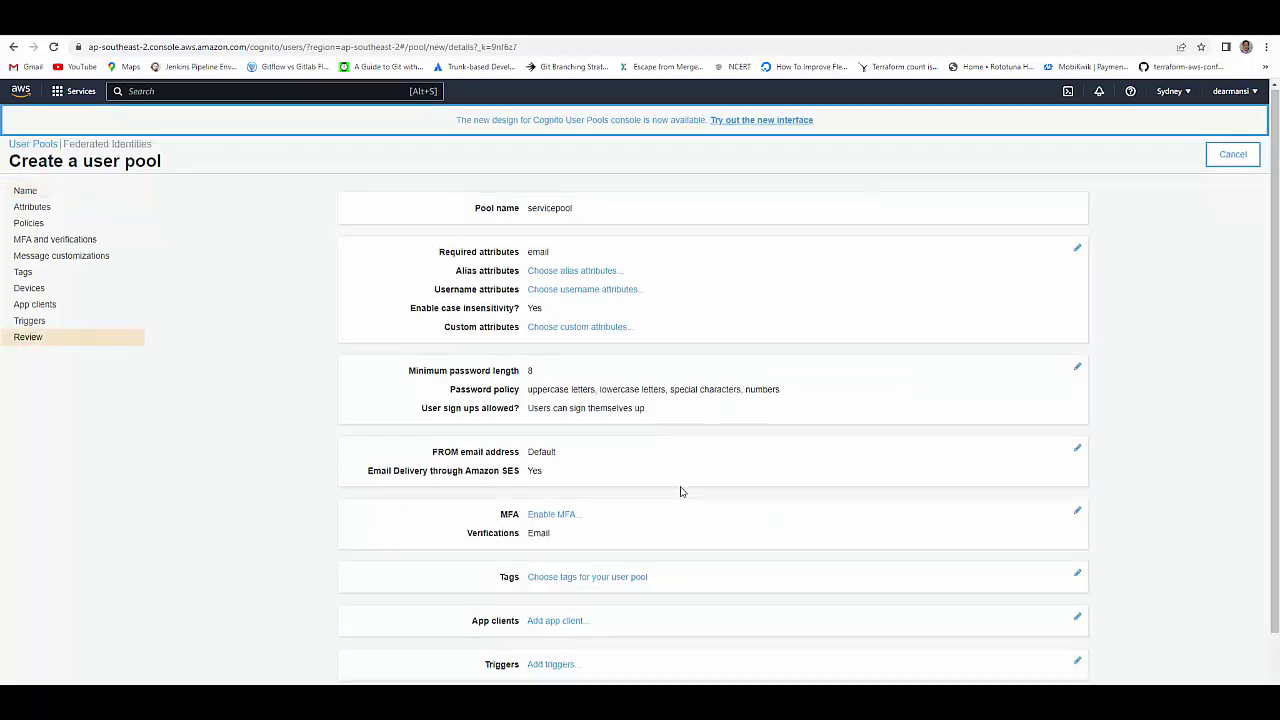
scroll(680, 491, "down", 2)
left_click(714, 632)
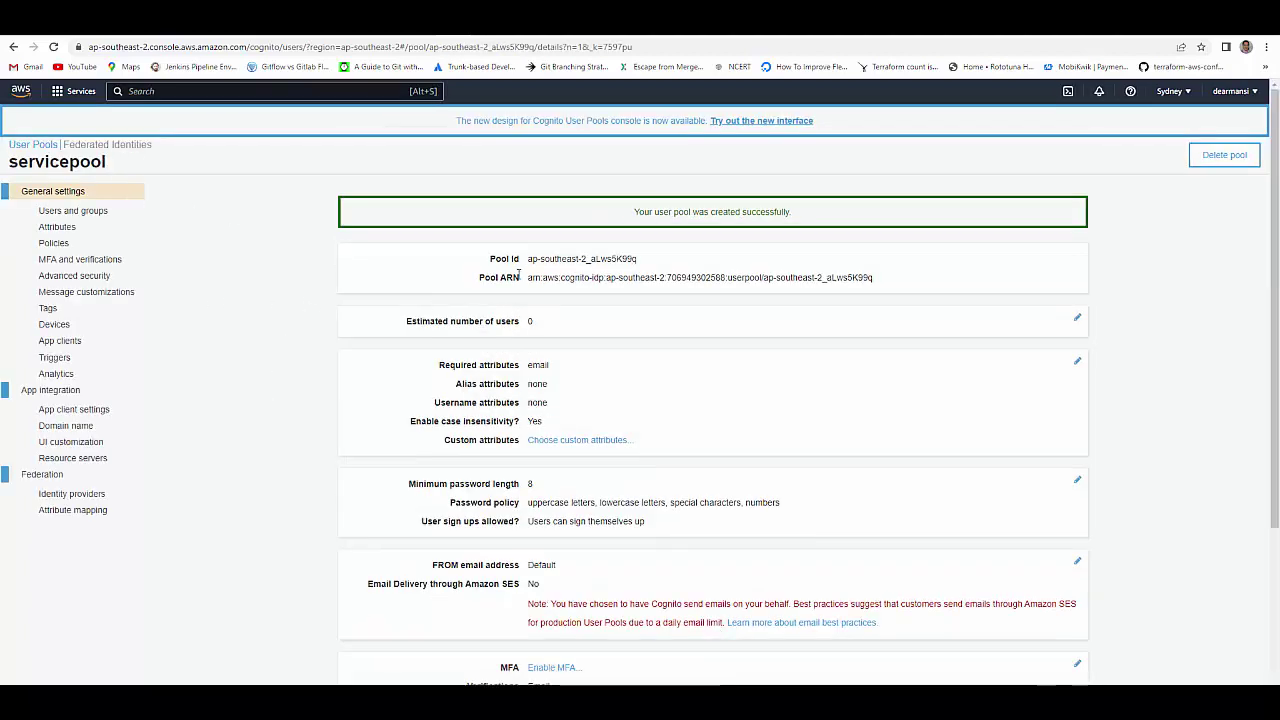
left_click_drag(528, 258, 637, 259)
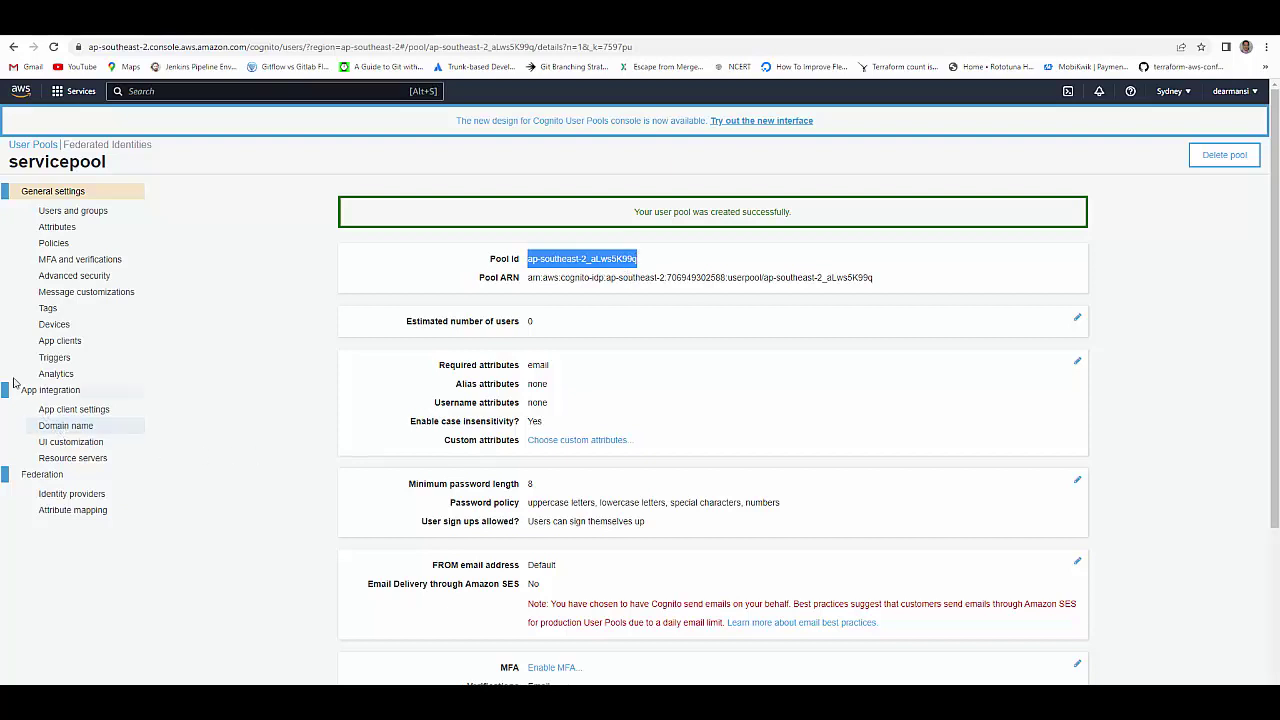
- Confirm the domain prefix 'ccfg' is available and save it as the pool's Cognito domain
left_click(65, 430)
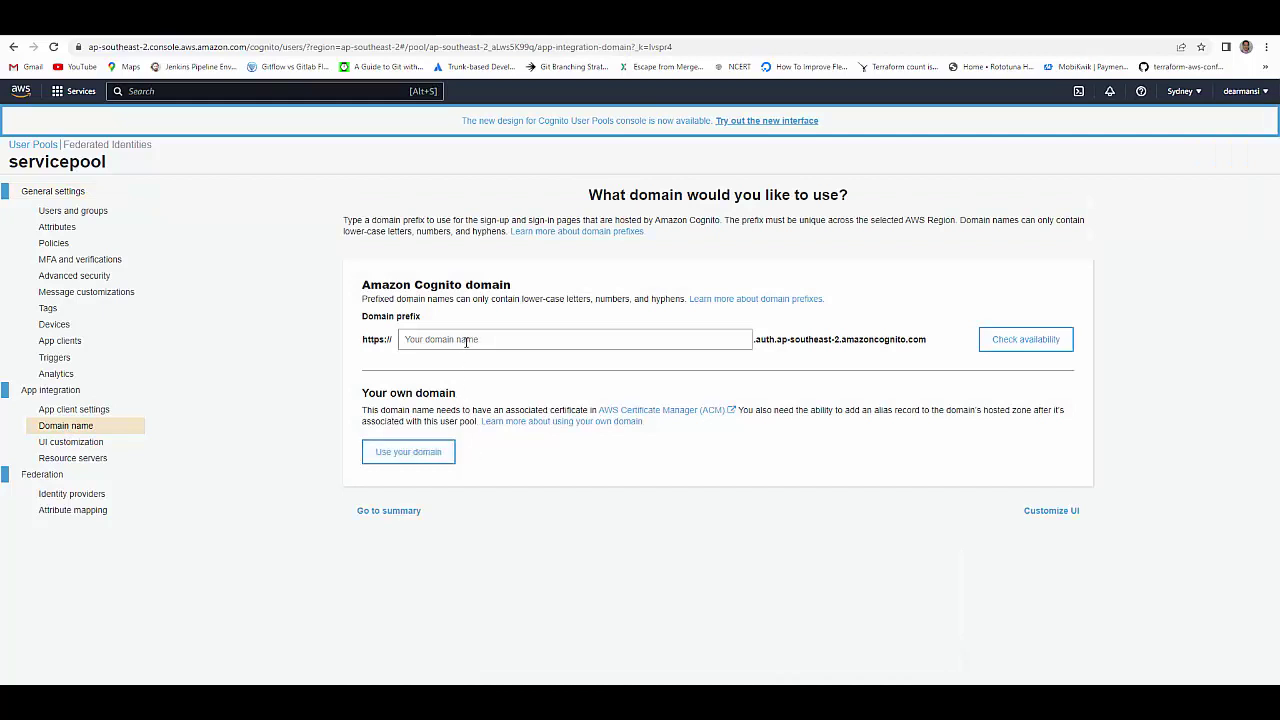
left_click(466, 342)
type("ccfg")
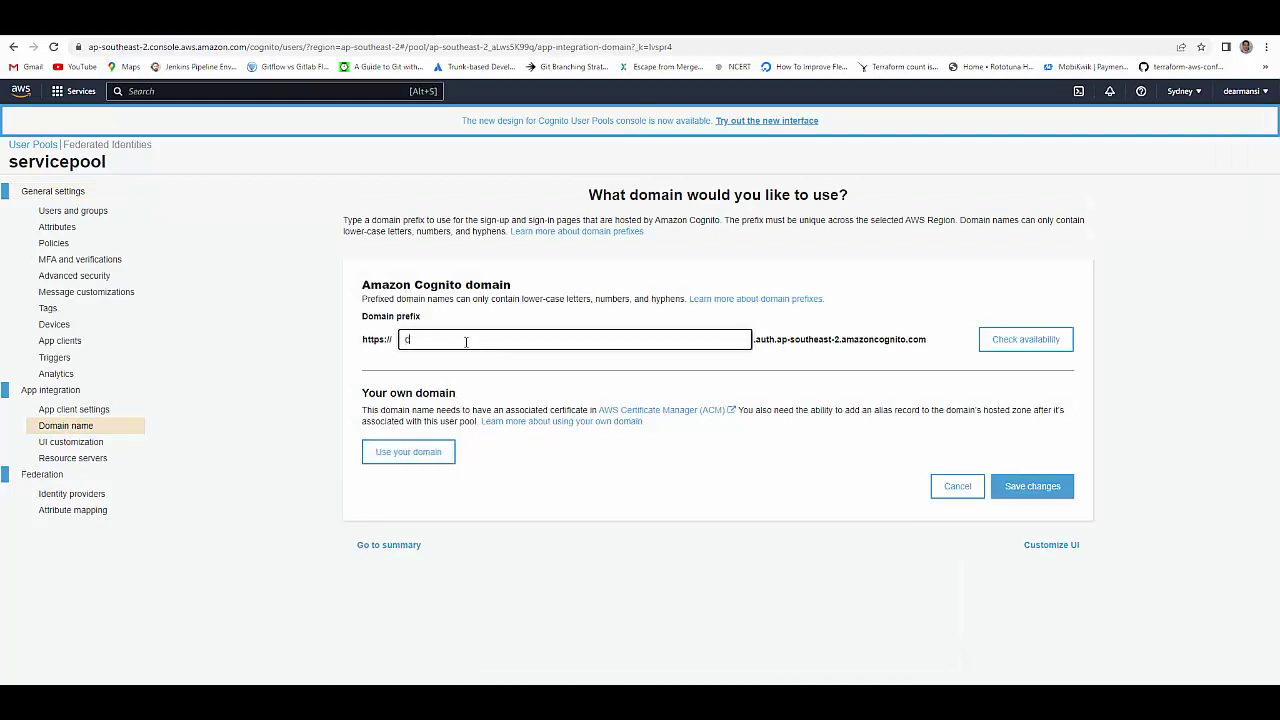
left_click(1000, 345)
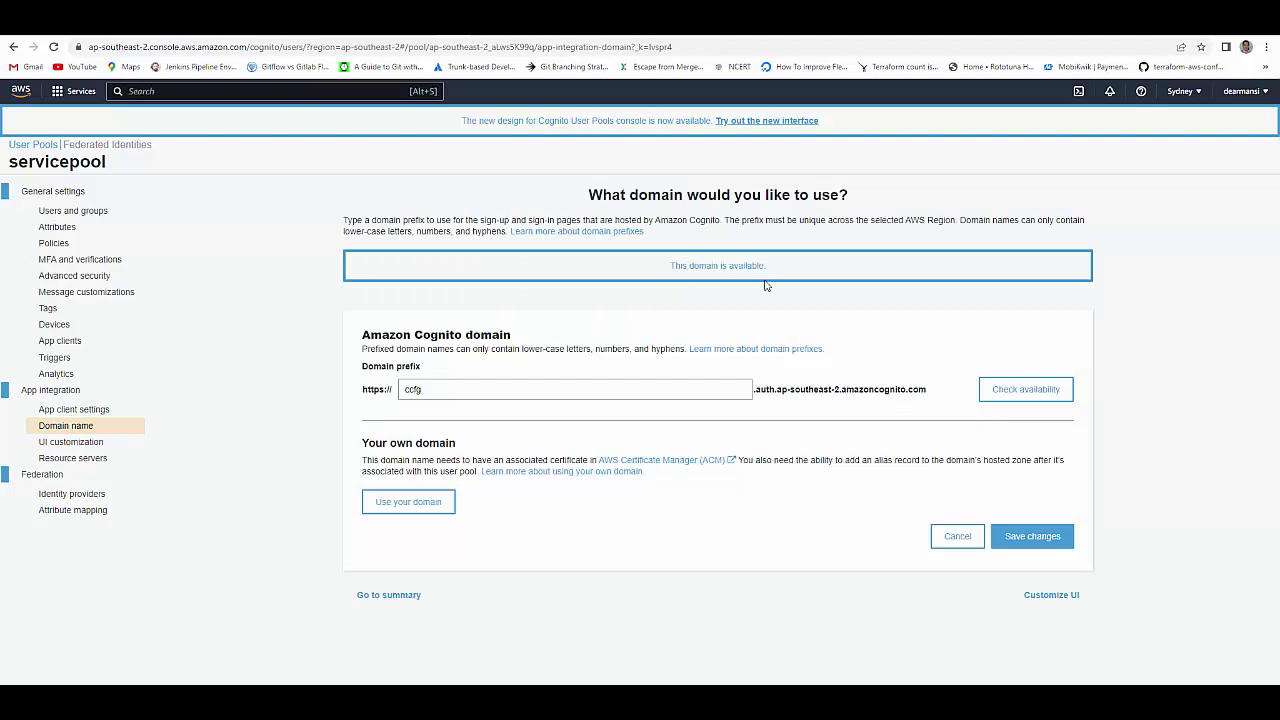
left_click(1048, 545)
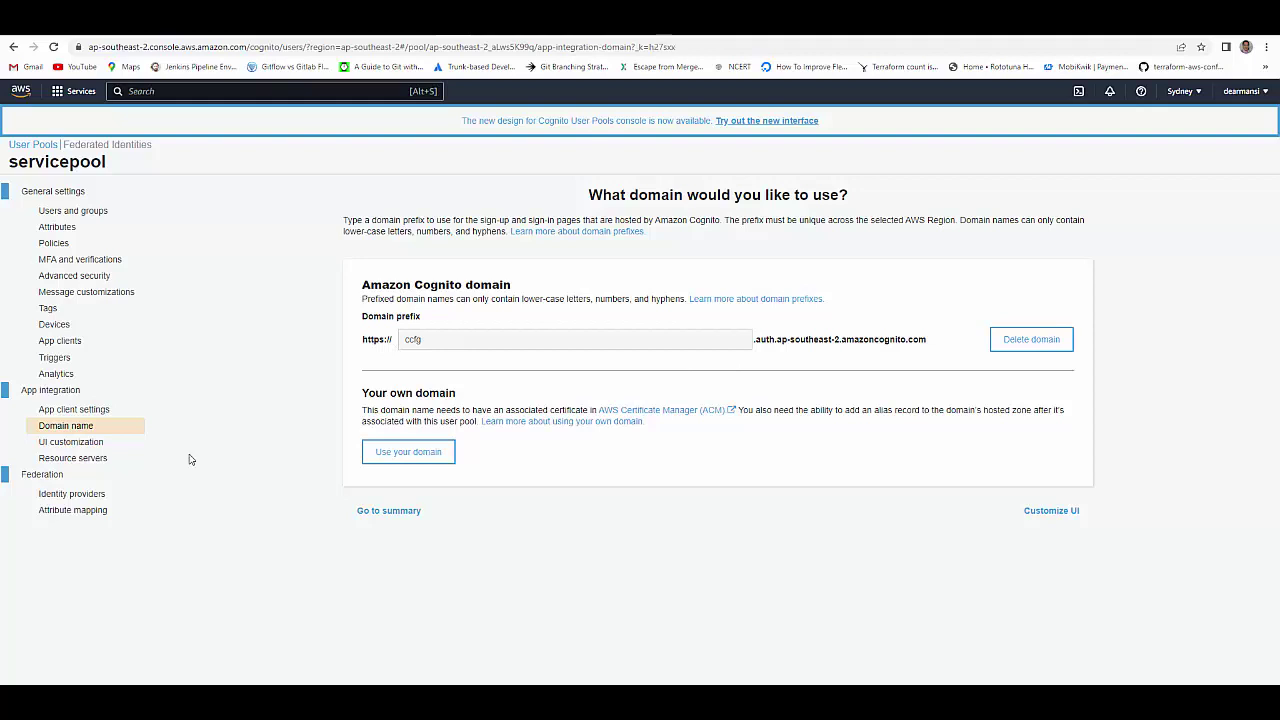
left_click(92, 462)
- Add a resource server named 'testresource' with identifier 'test'
left_click(749, 262)
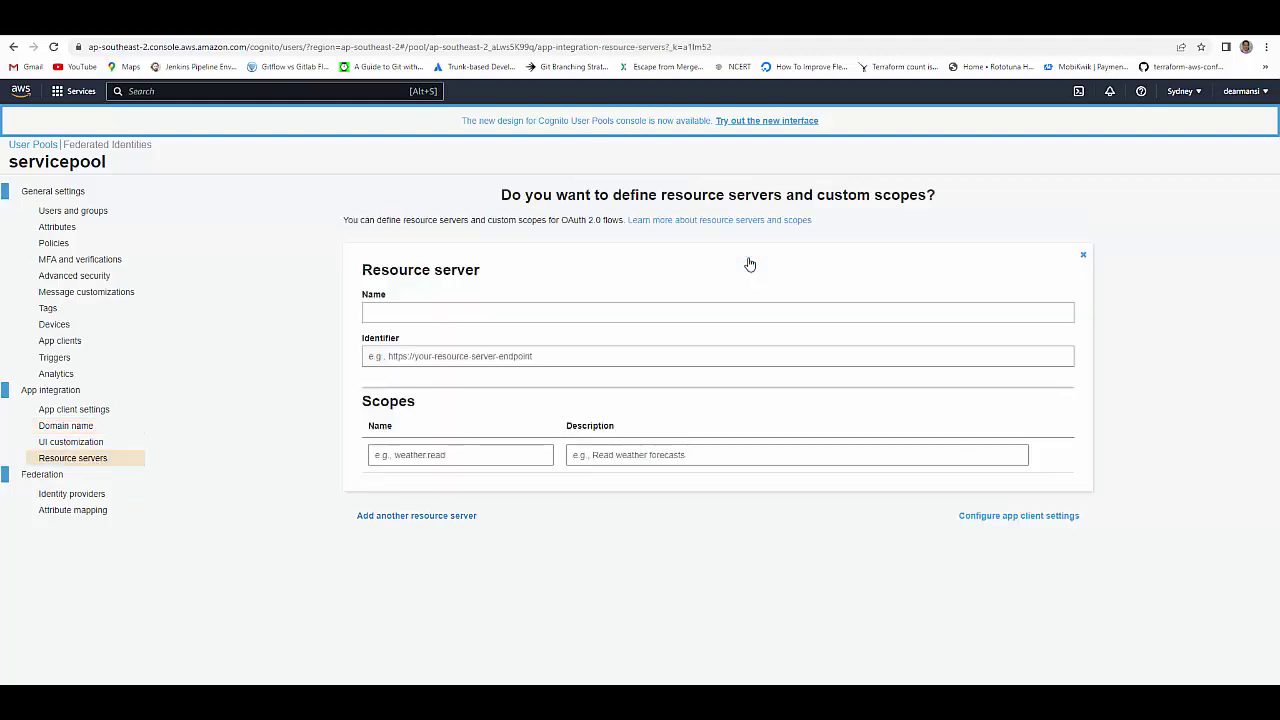
left_click(607, 311)
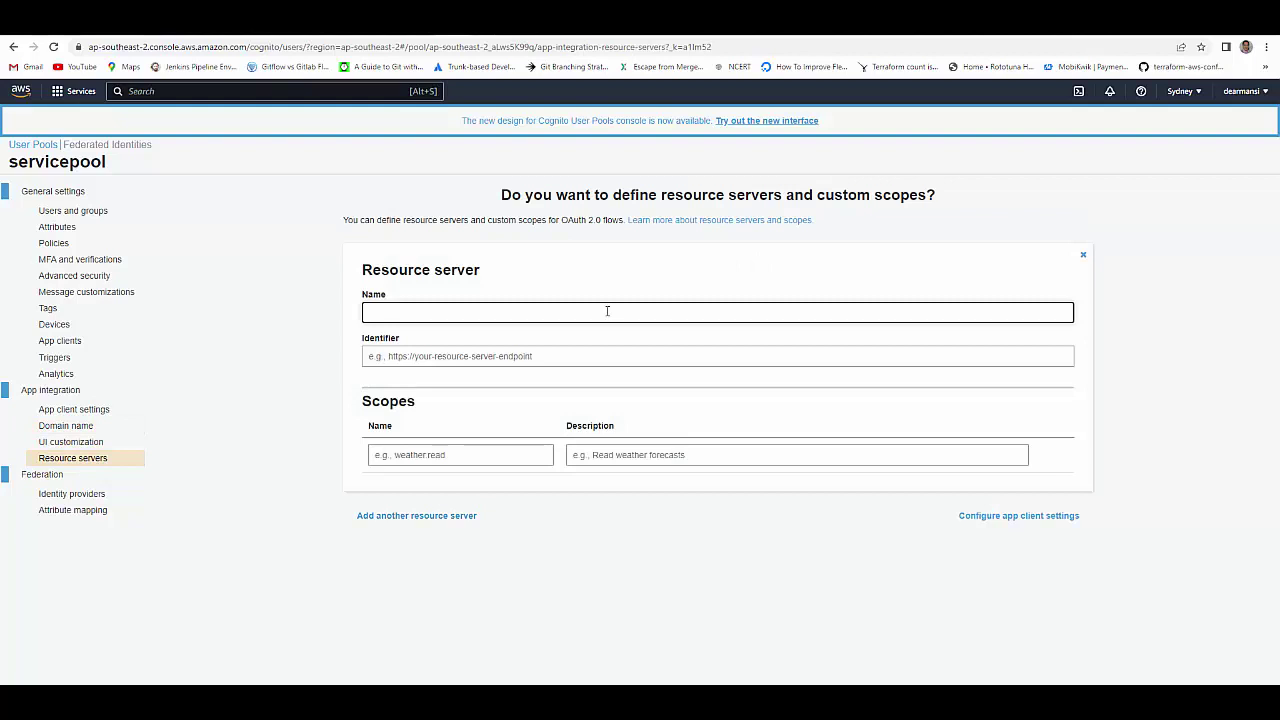
type("testresour")
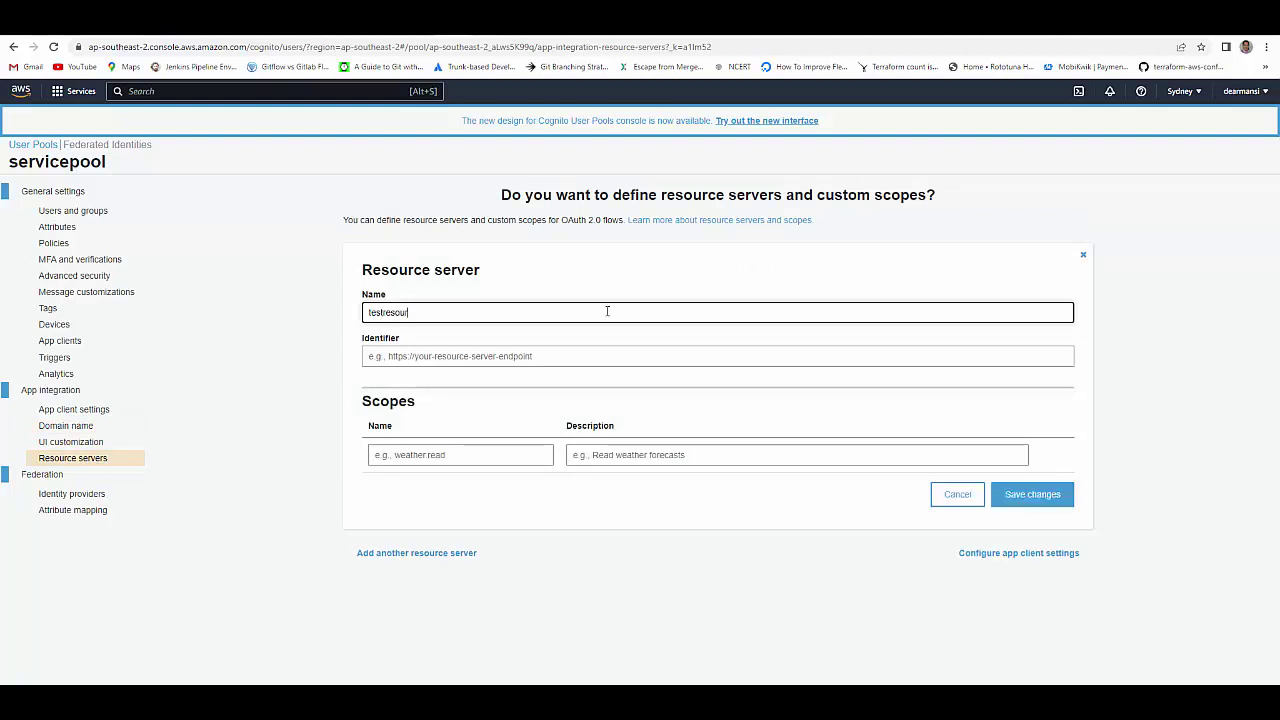
type("ce")
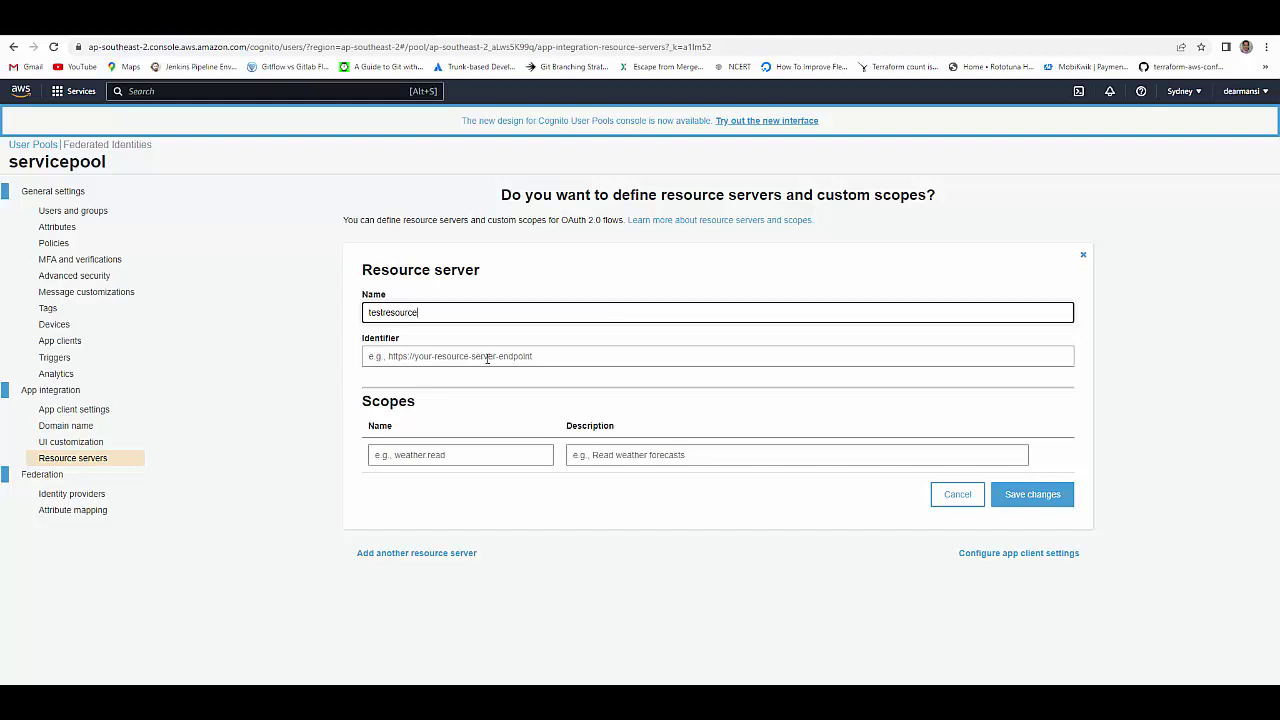
left_click(487, 358)
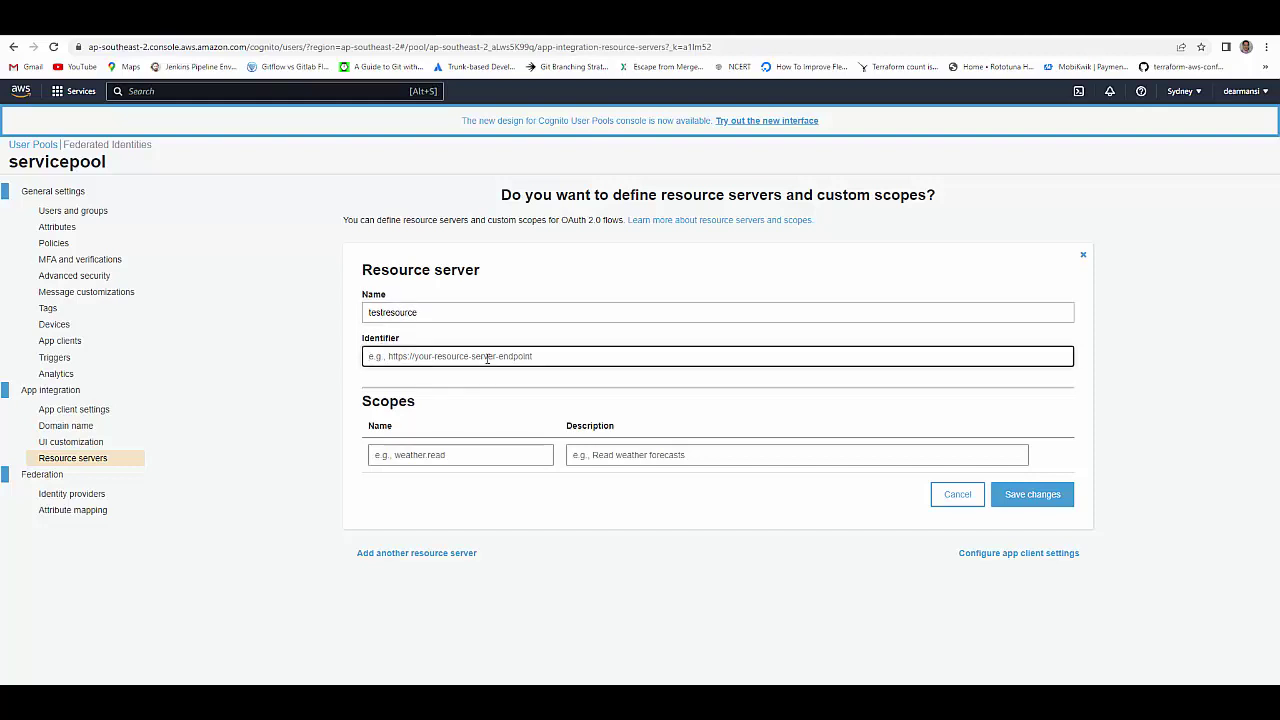
type("test")
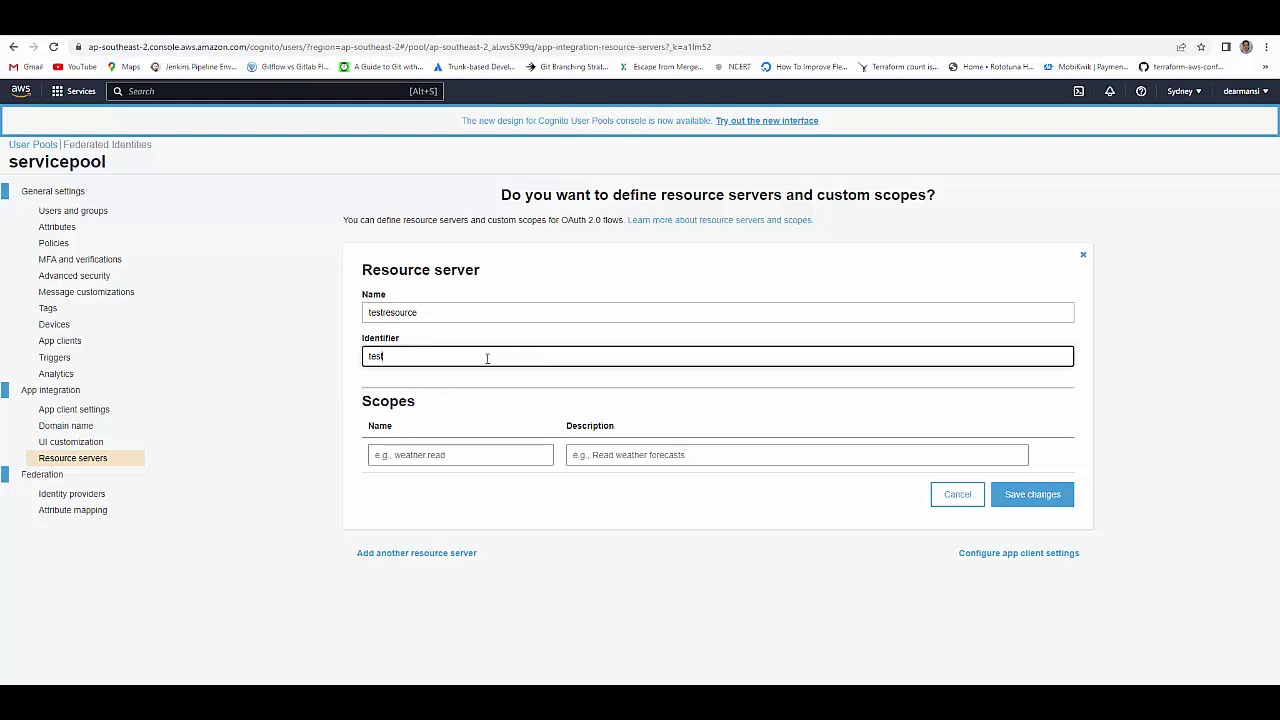
- Add scopes 'read' (for GET operations) and 'write' (for POST operations), then save the server
left_click(459, 458)
type("read")
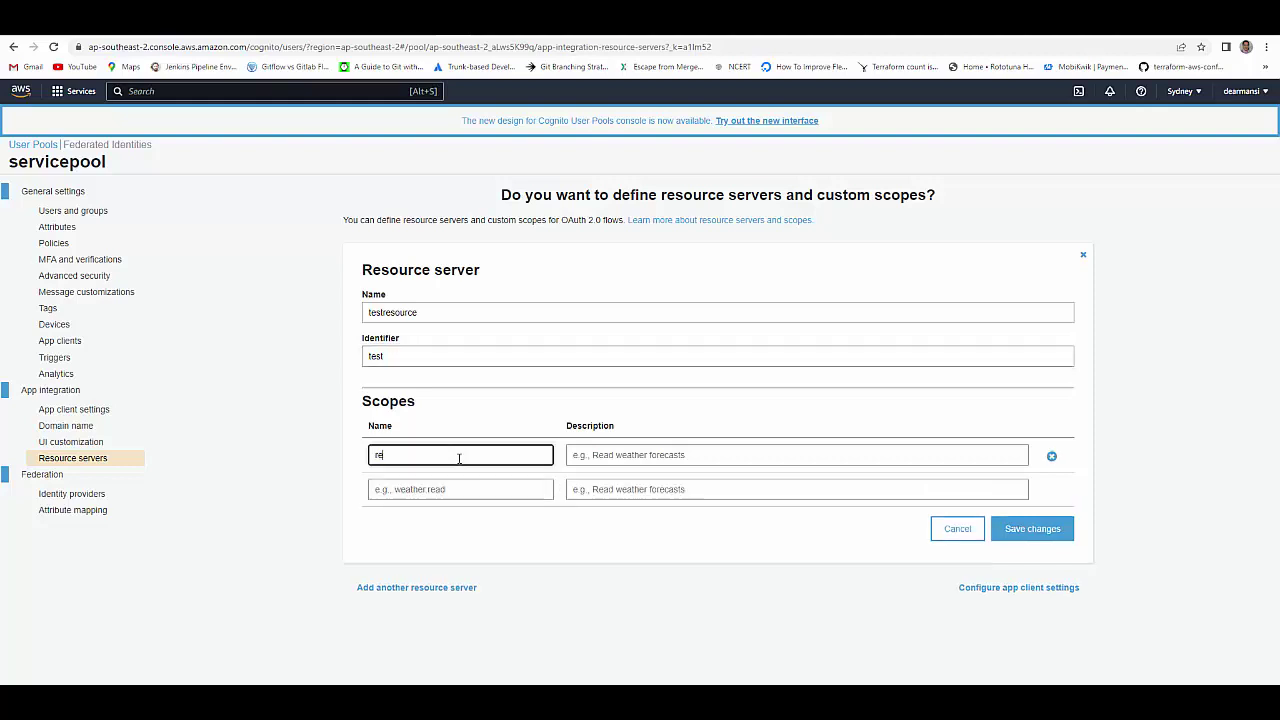
left_click(617, 457)
type("r")
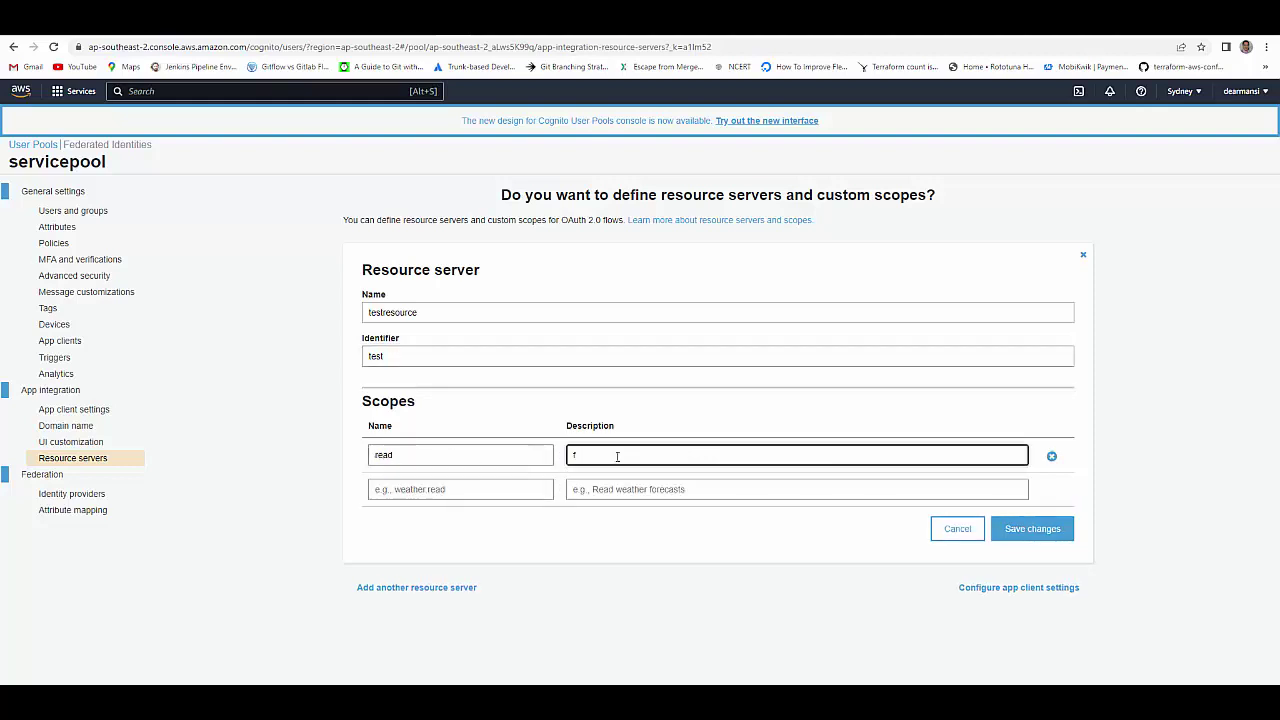
type("or GET operations")
left_click(519, 489)
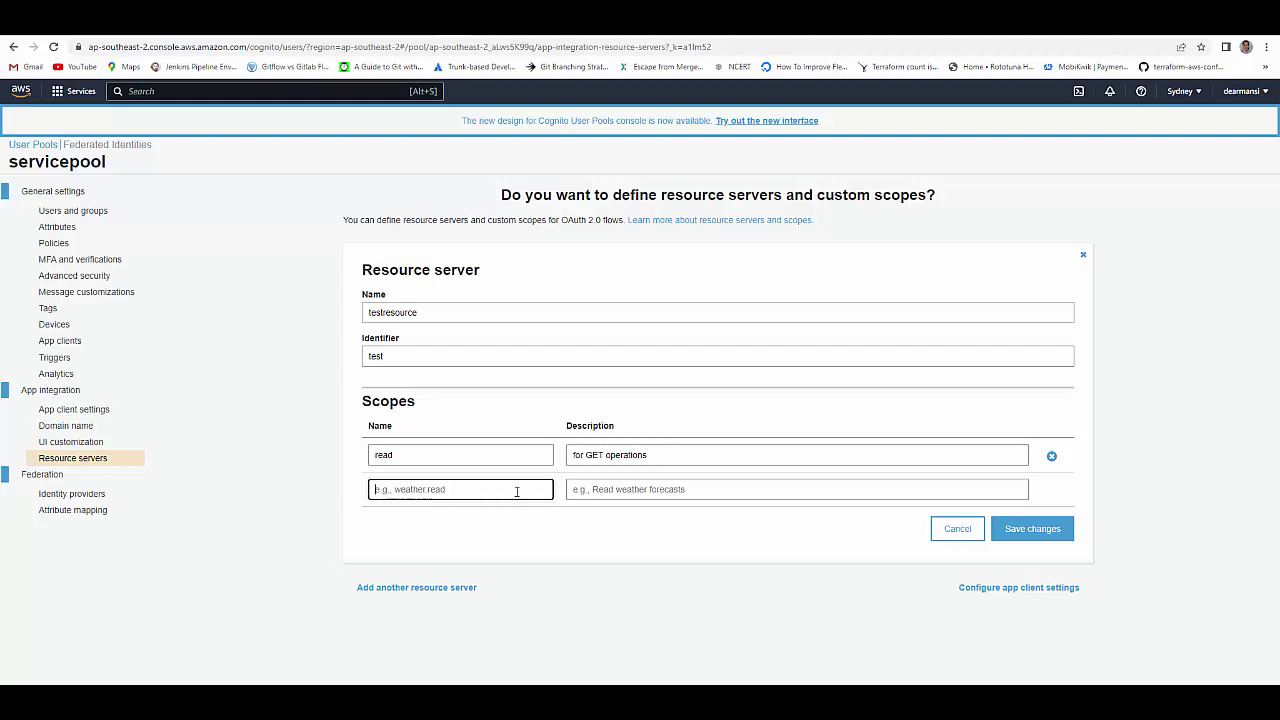
type("write")
left_click(590, 490)
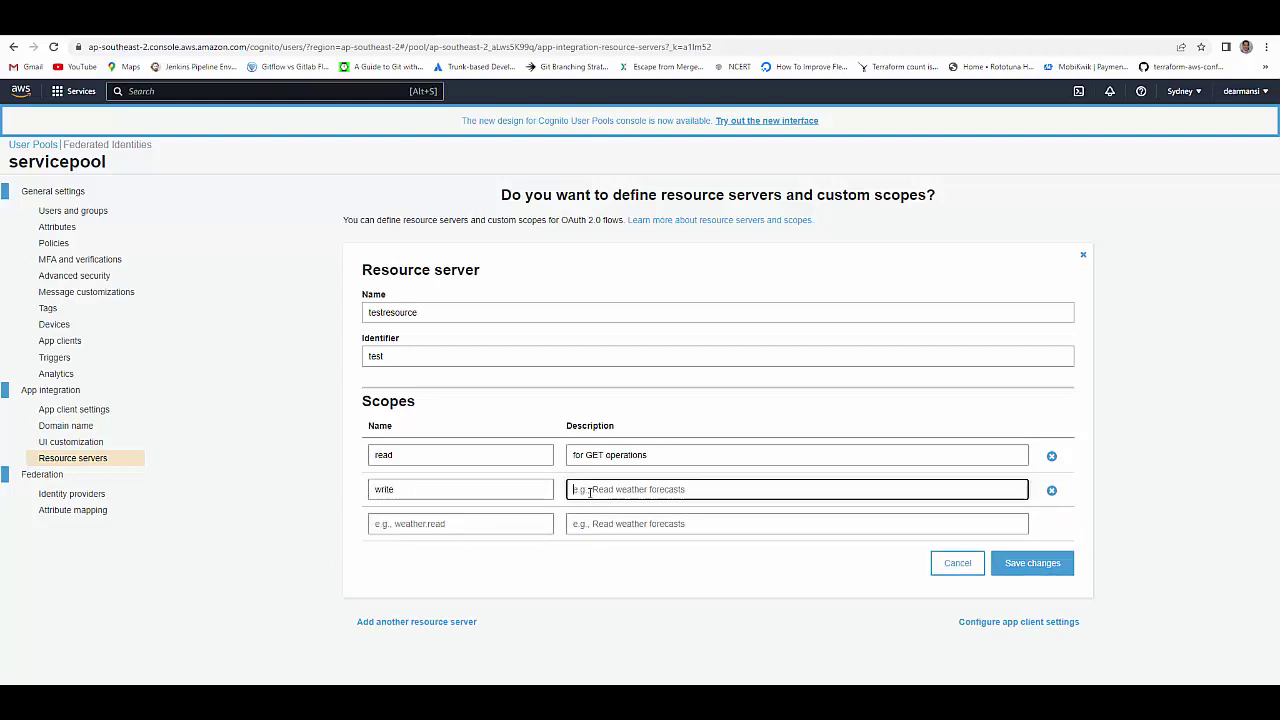
type("for POST o")
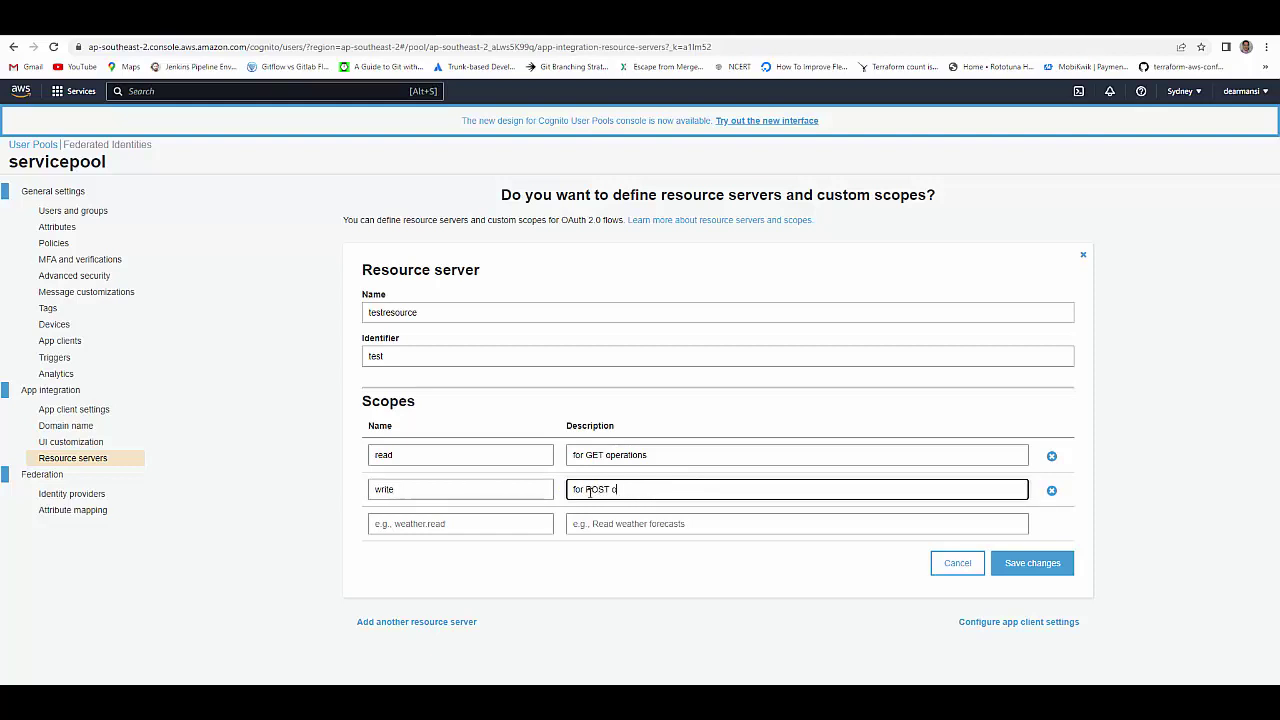
type("perations")
left_click(1030, 566)
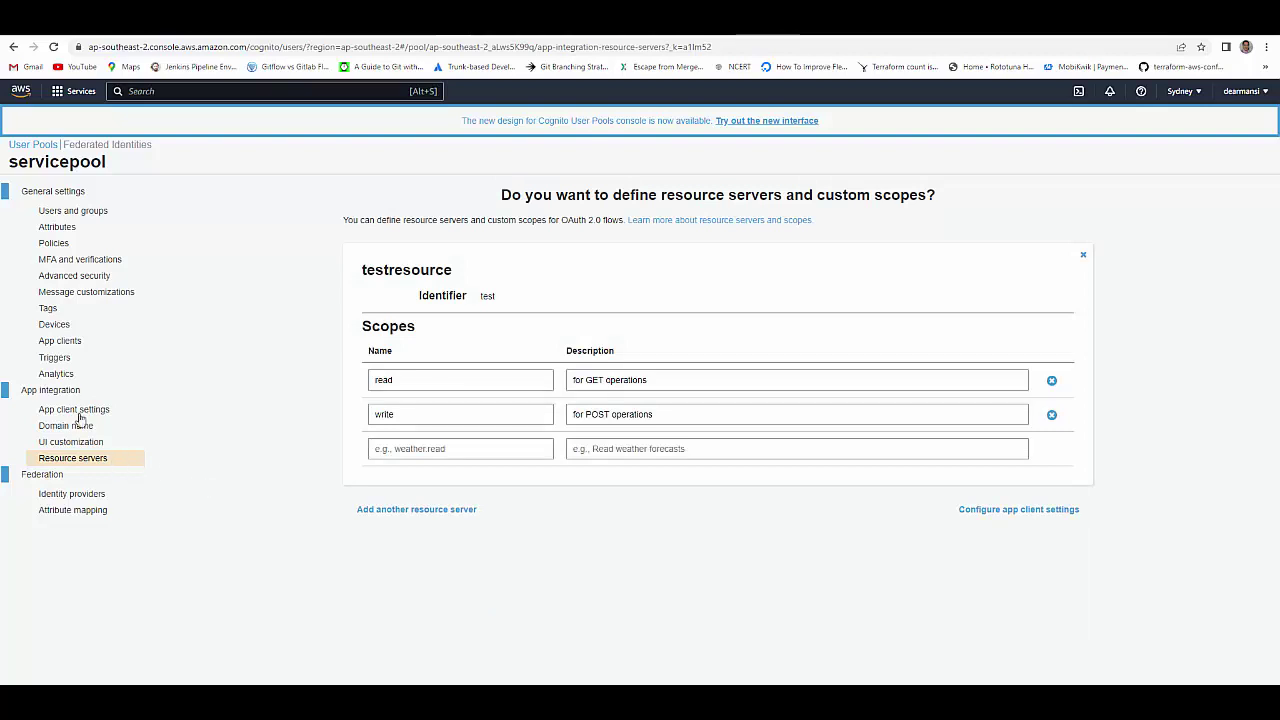
- Create an app client named 'testclient' with a generated client secret
left_click(62, 341)
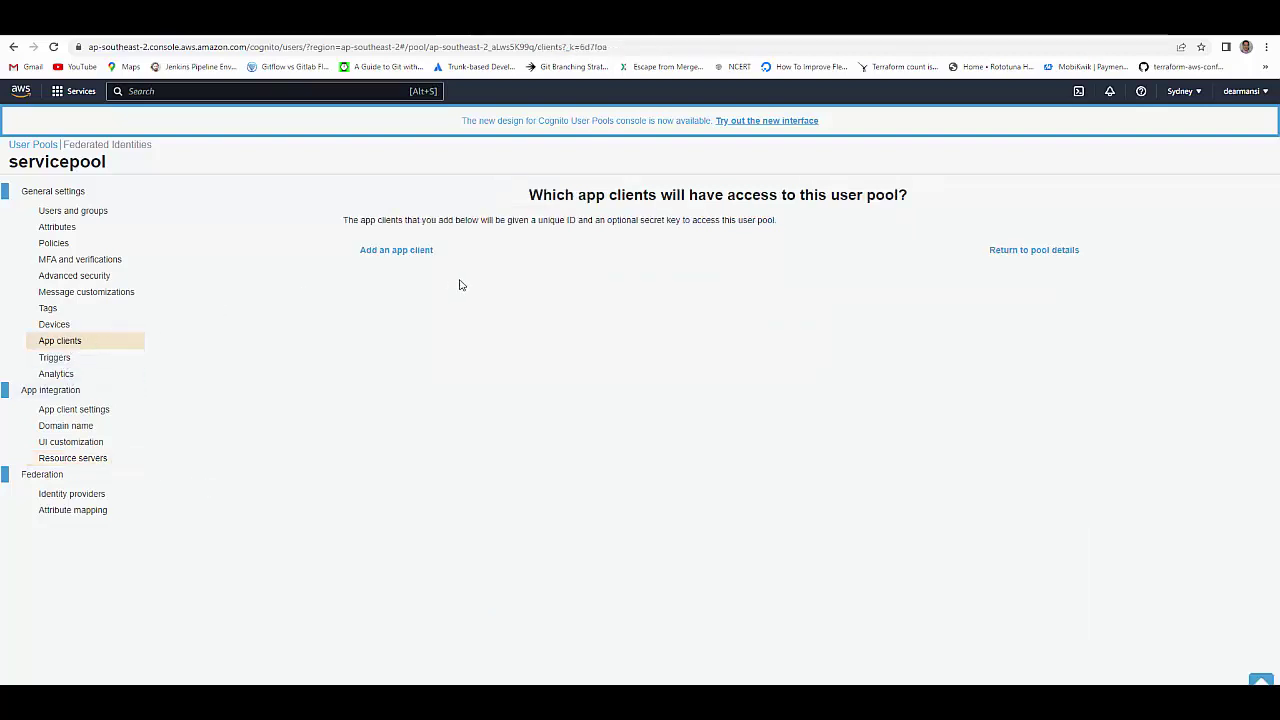
left_click(393, 252)
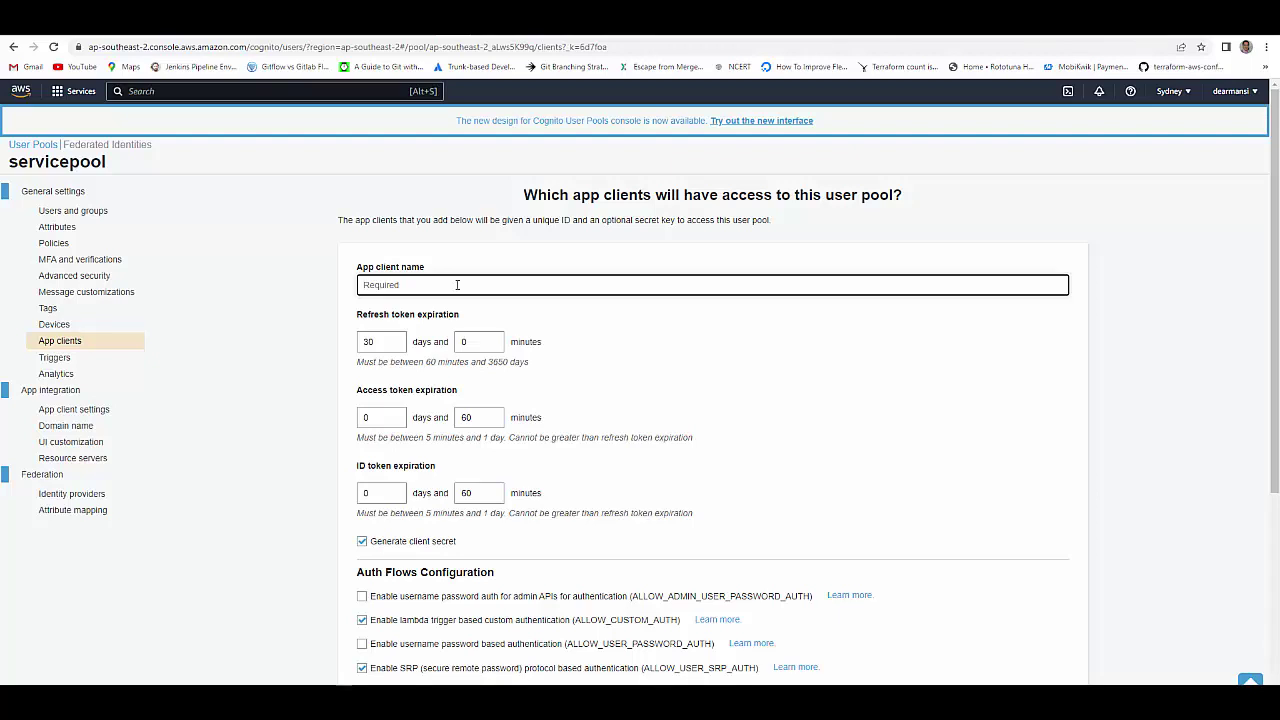
type("testclient")
scroll(490, 485, "down", 1)
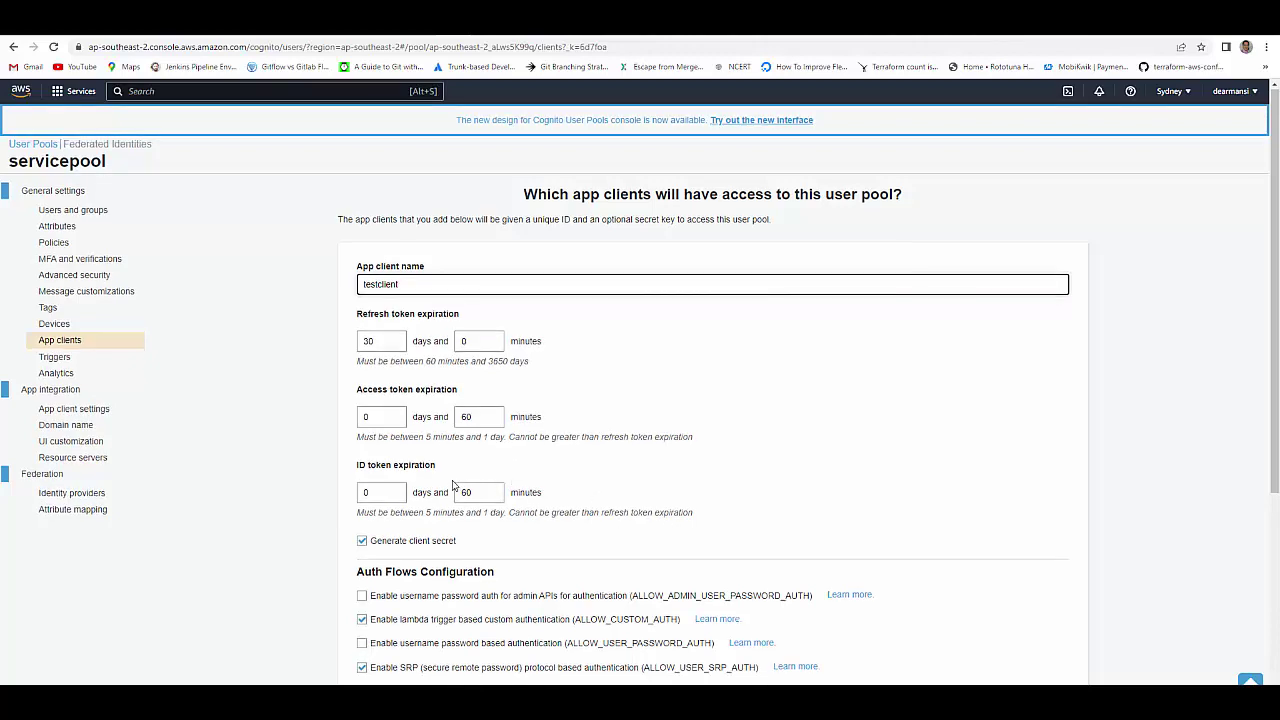
scroll(457, 437, "down", 1)
scroll(517, 531, "down", 3)
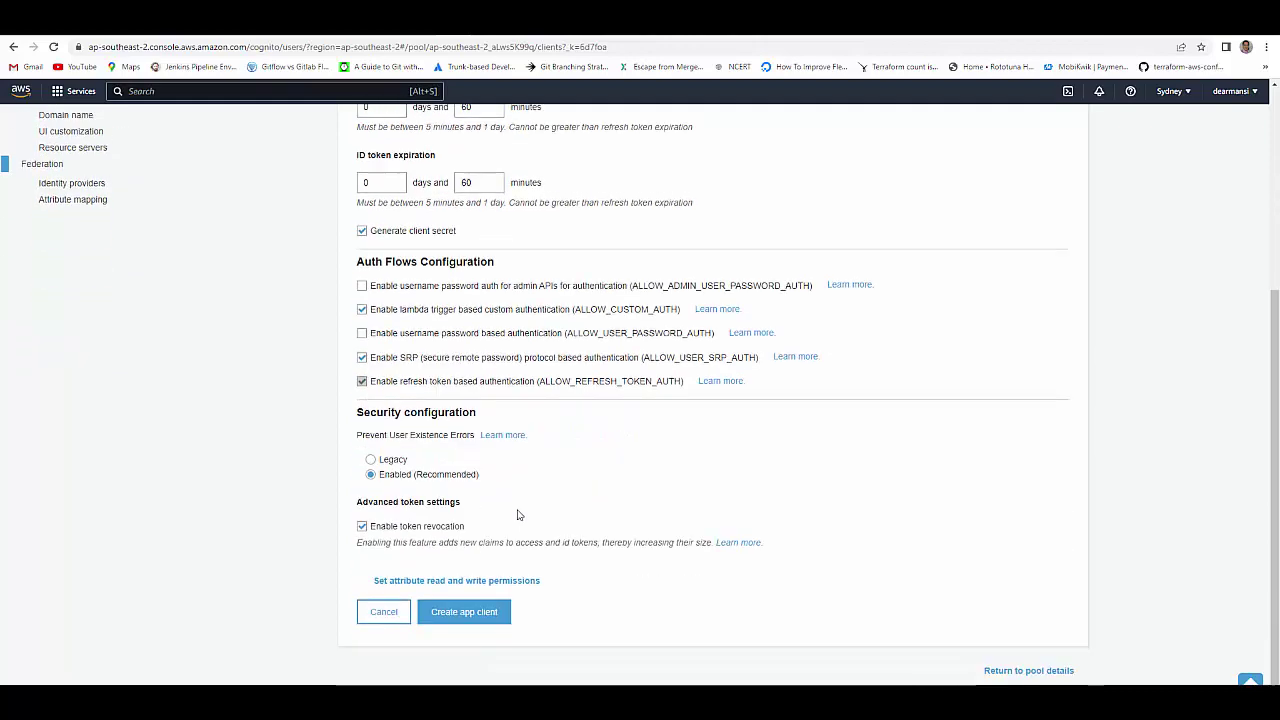
left_click(479, 619)
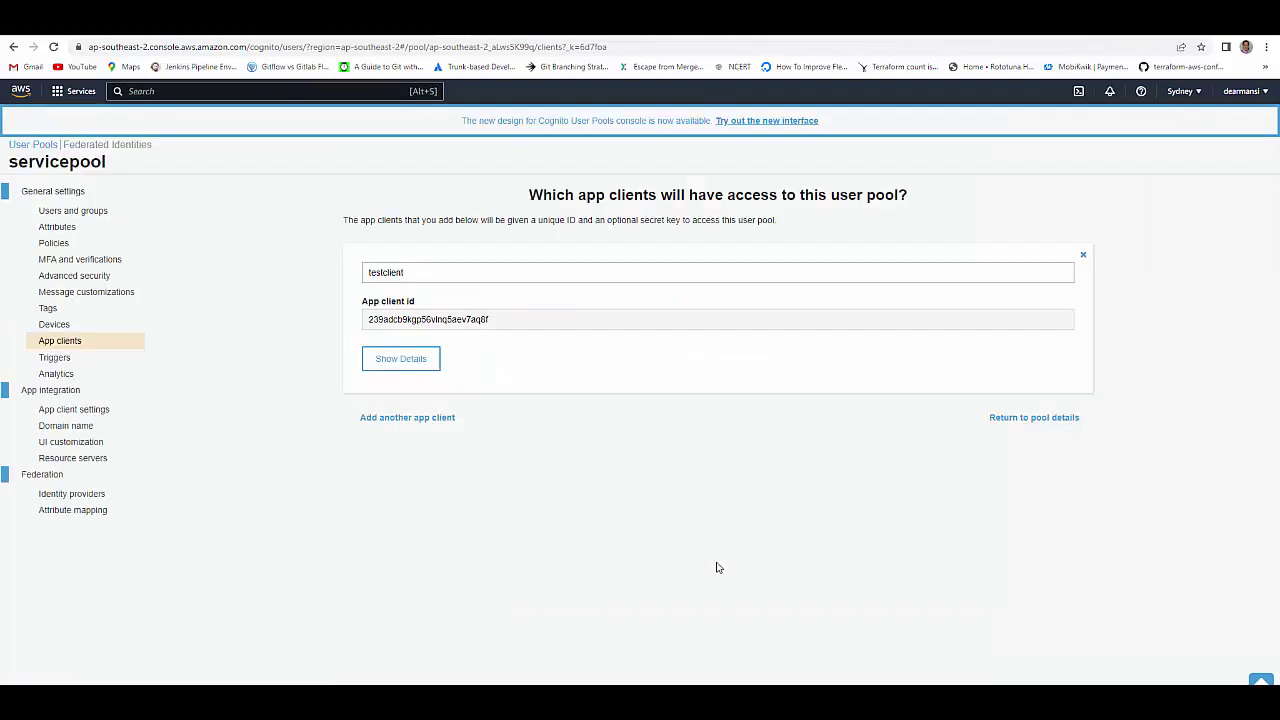
- Show the testclient details and select its client ID and client secret
left_click(396, 358)
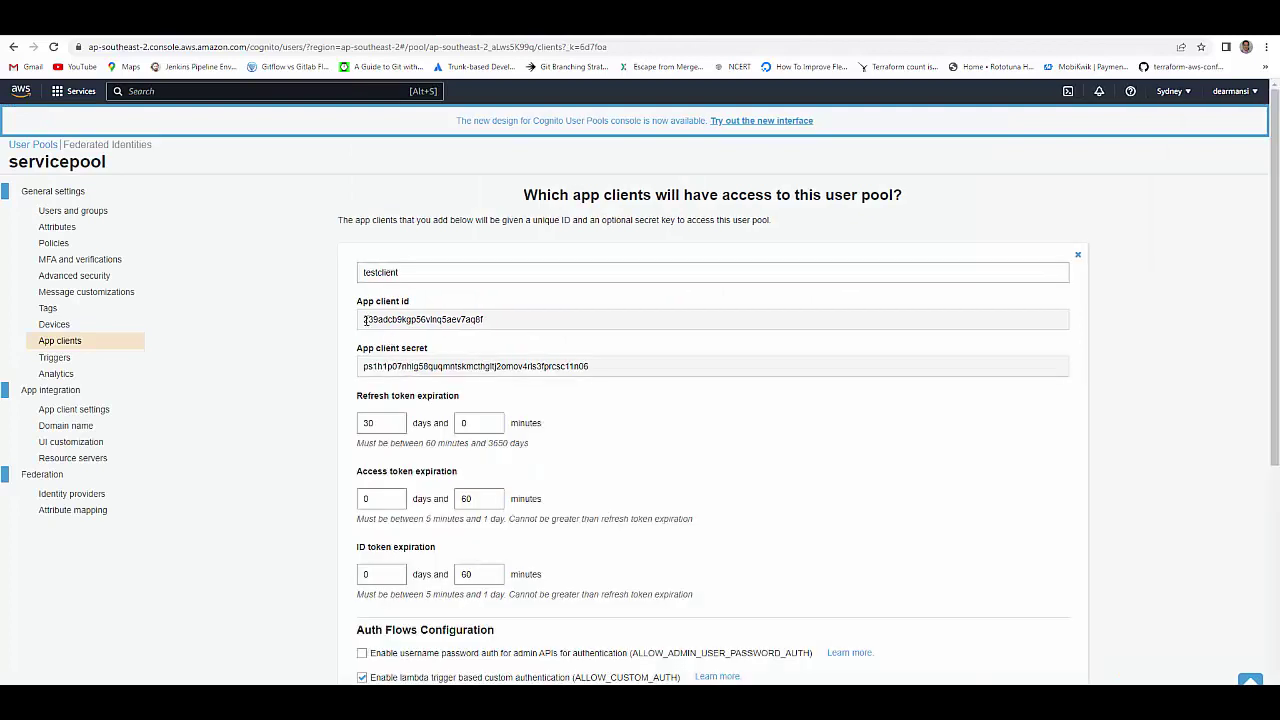
left_click_drag(366, 320, 484, 320)
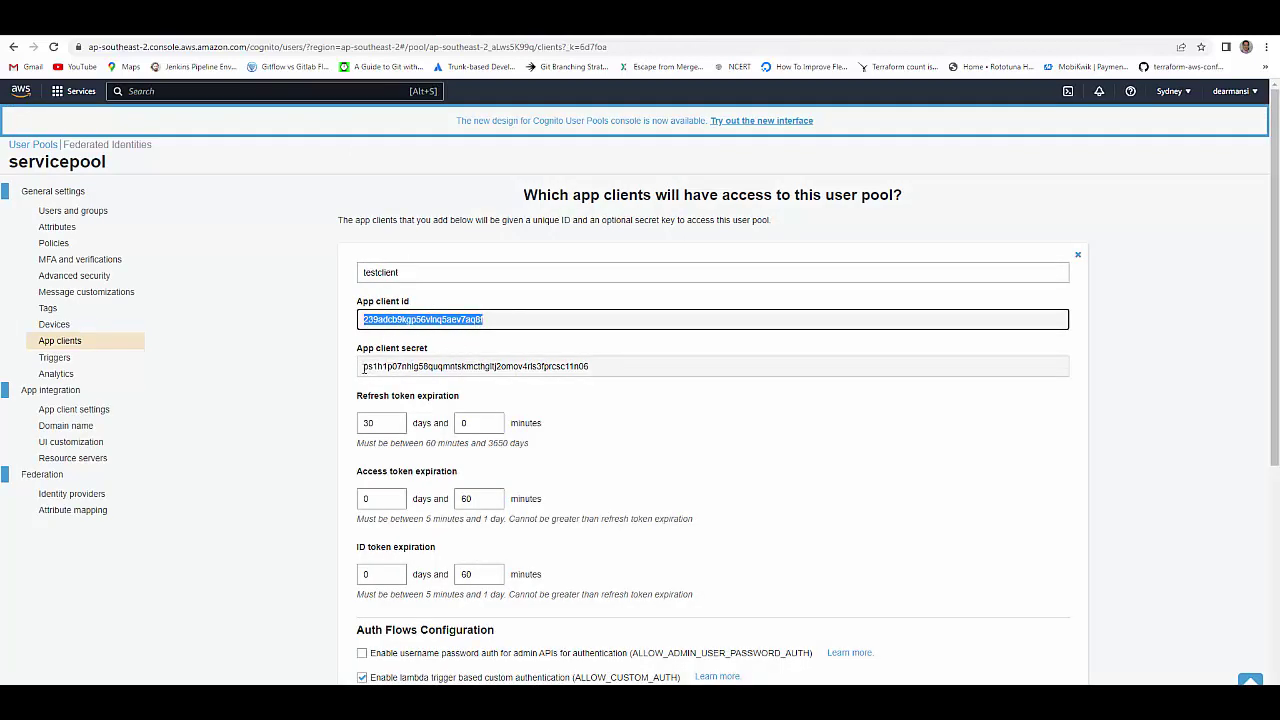
left_click_drag(364, 367, 590, 367)
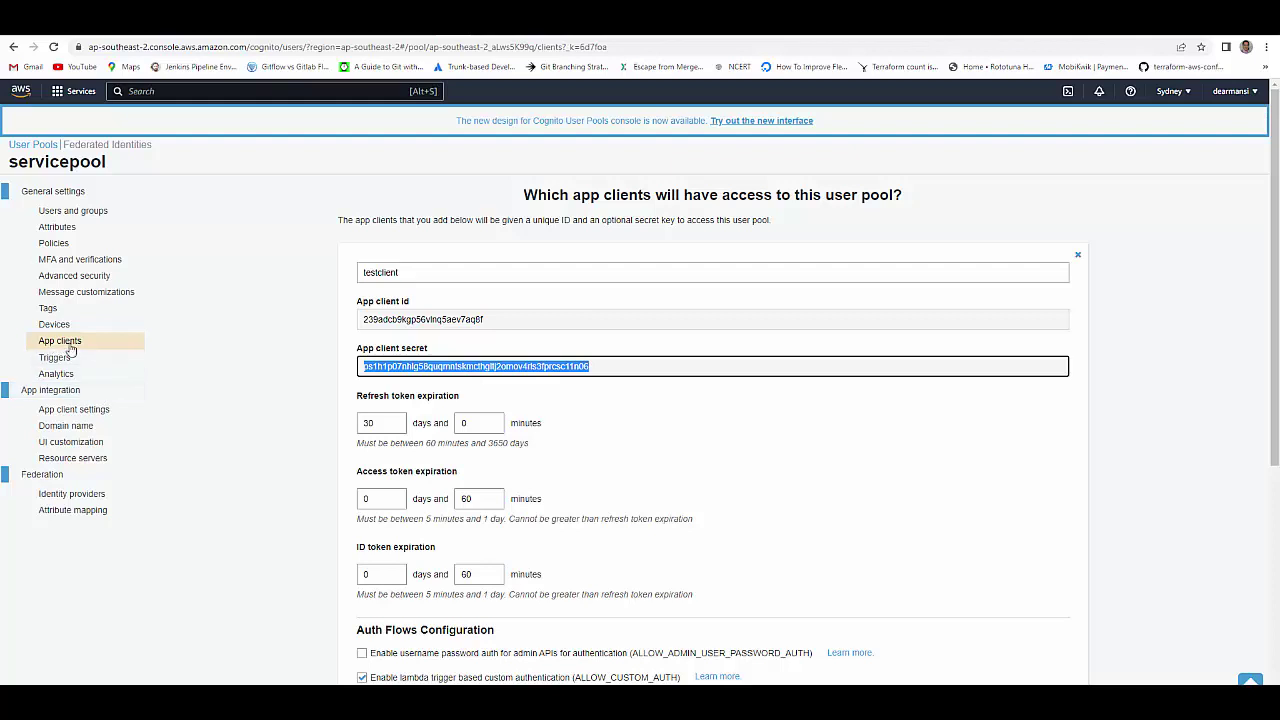
- Enable Cognito User Pool, Client credentials flow and test/read, test/write scopes for testclient, then save
left_click(82, 415)
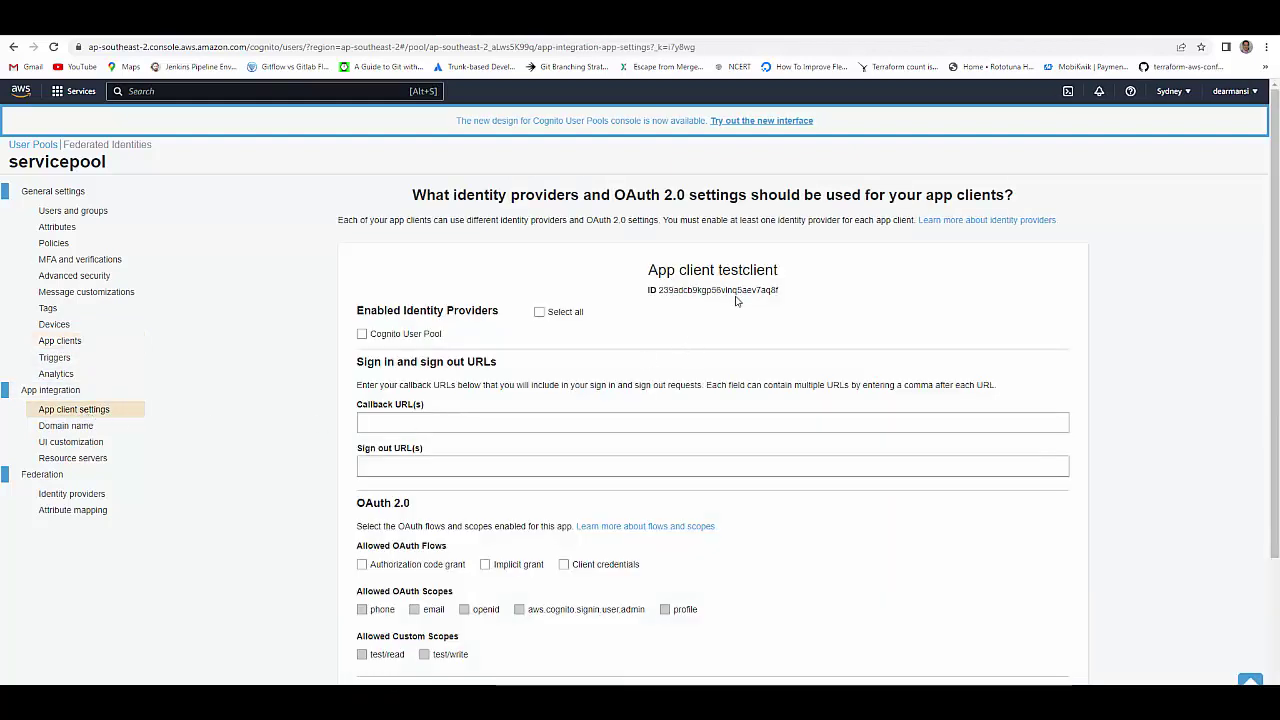
scroll(636, 390, "down", 2)
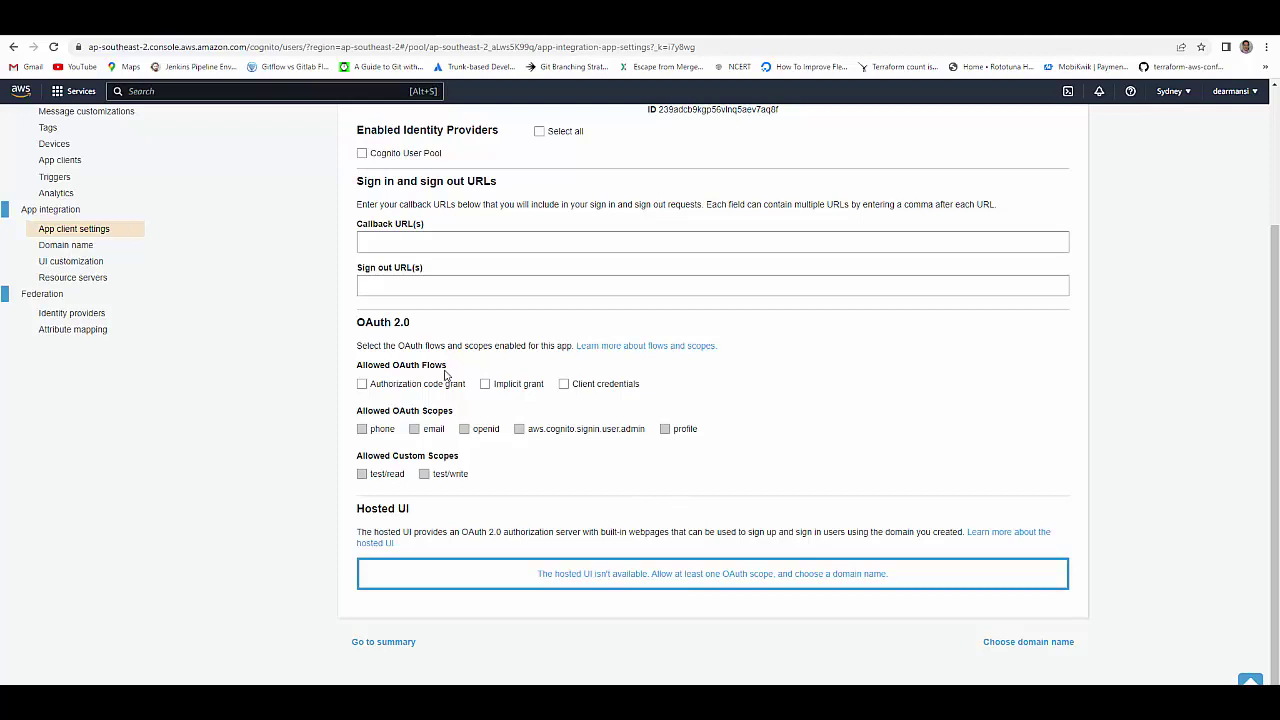
left_click(564, 386)
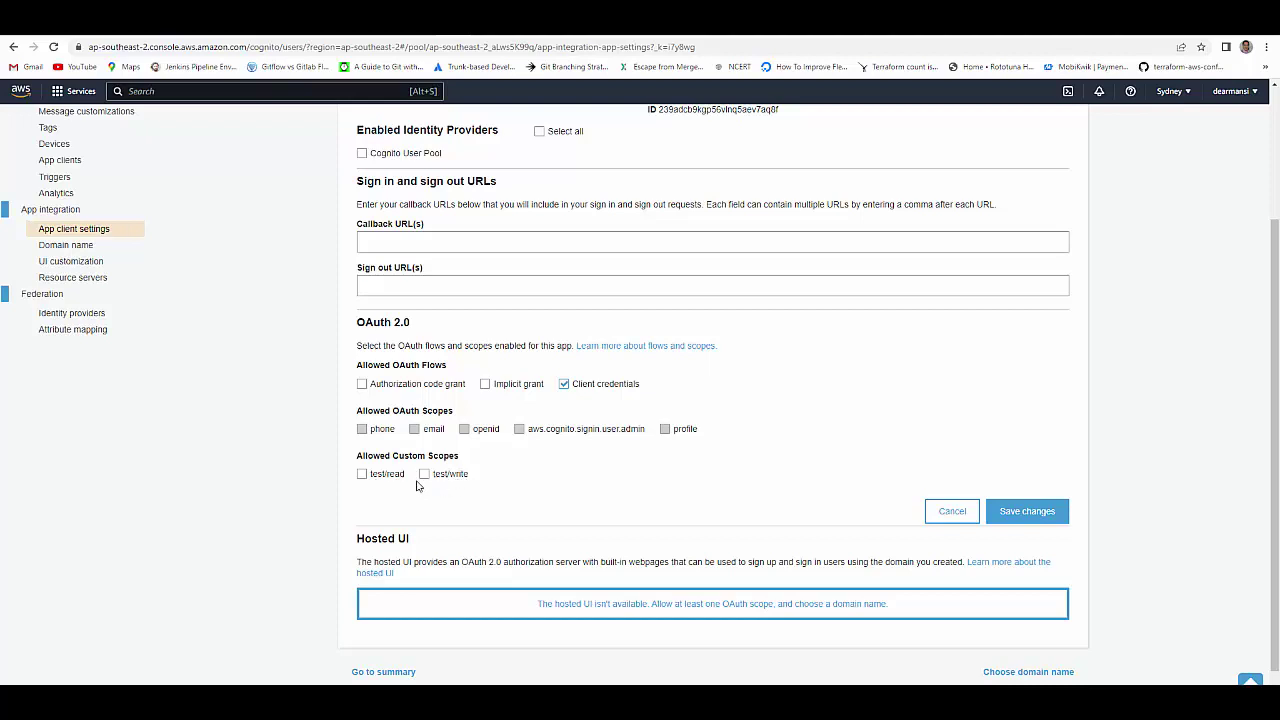
left_click(424, 474)
scroll(520, 475, "up", 1)
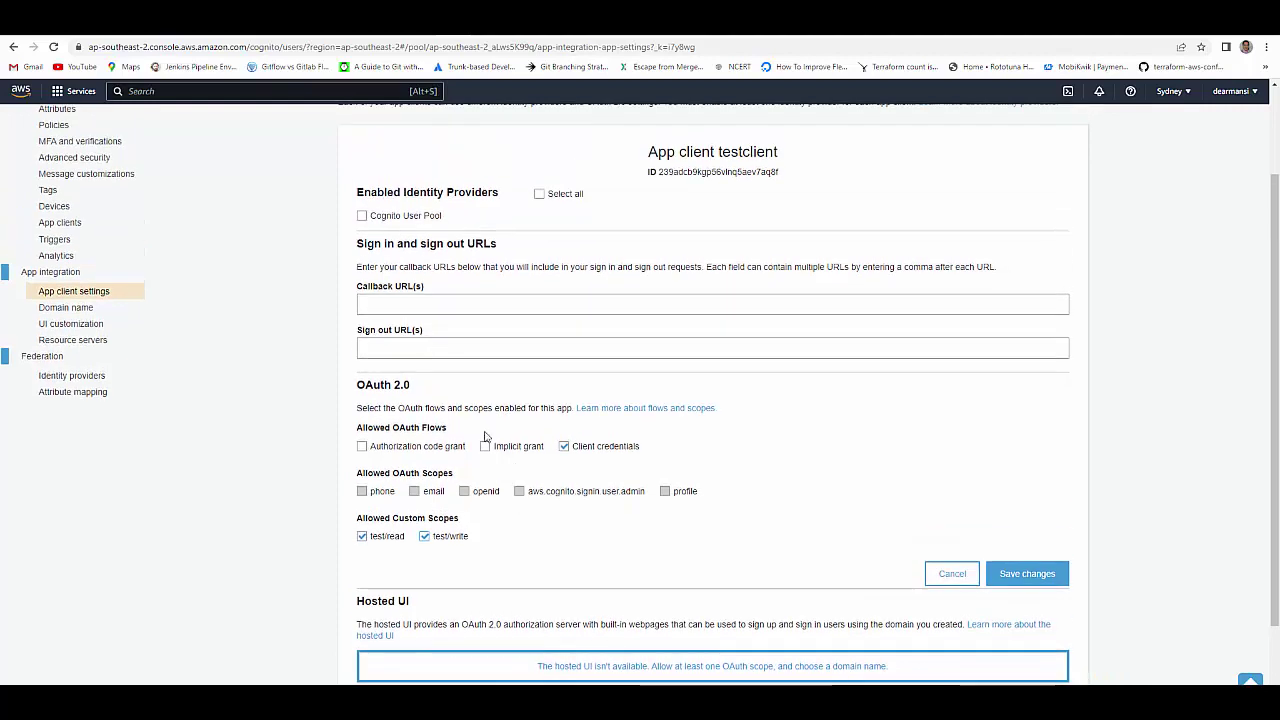
left_click(362, 217)
left_click(1027, 575)
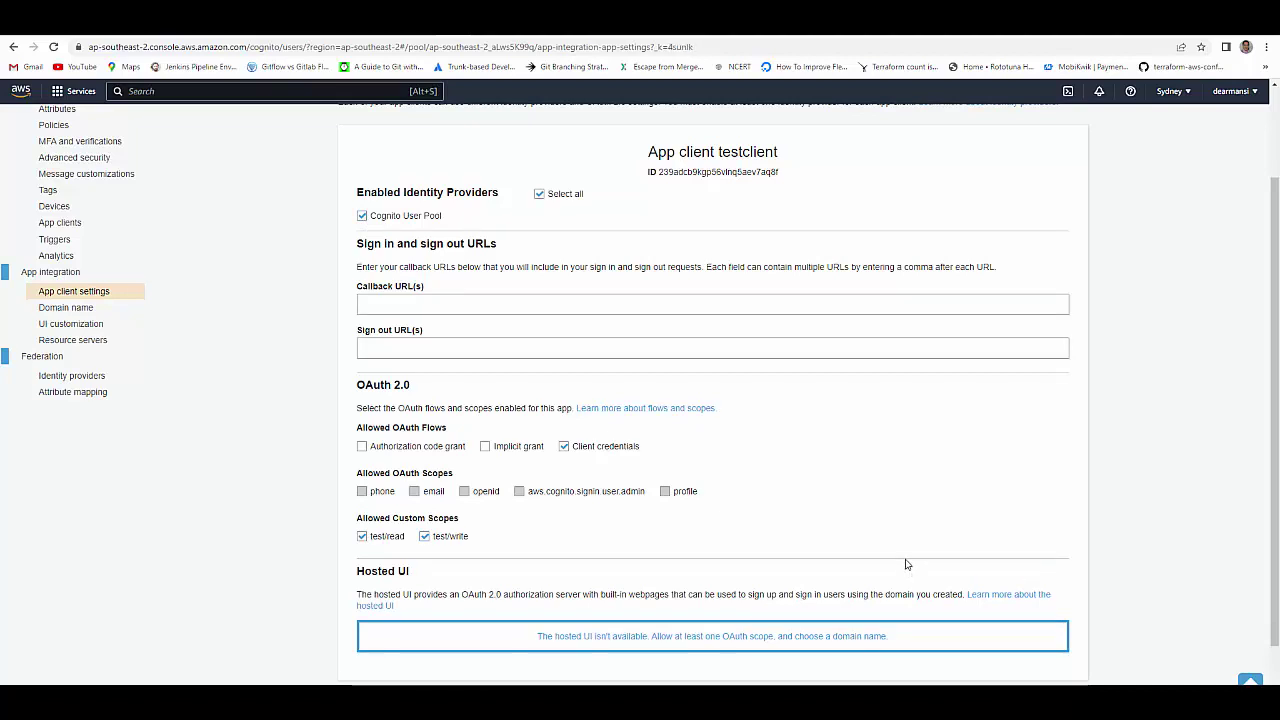
left_click(478, 35)
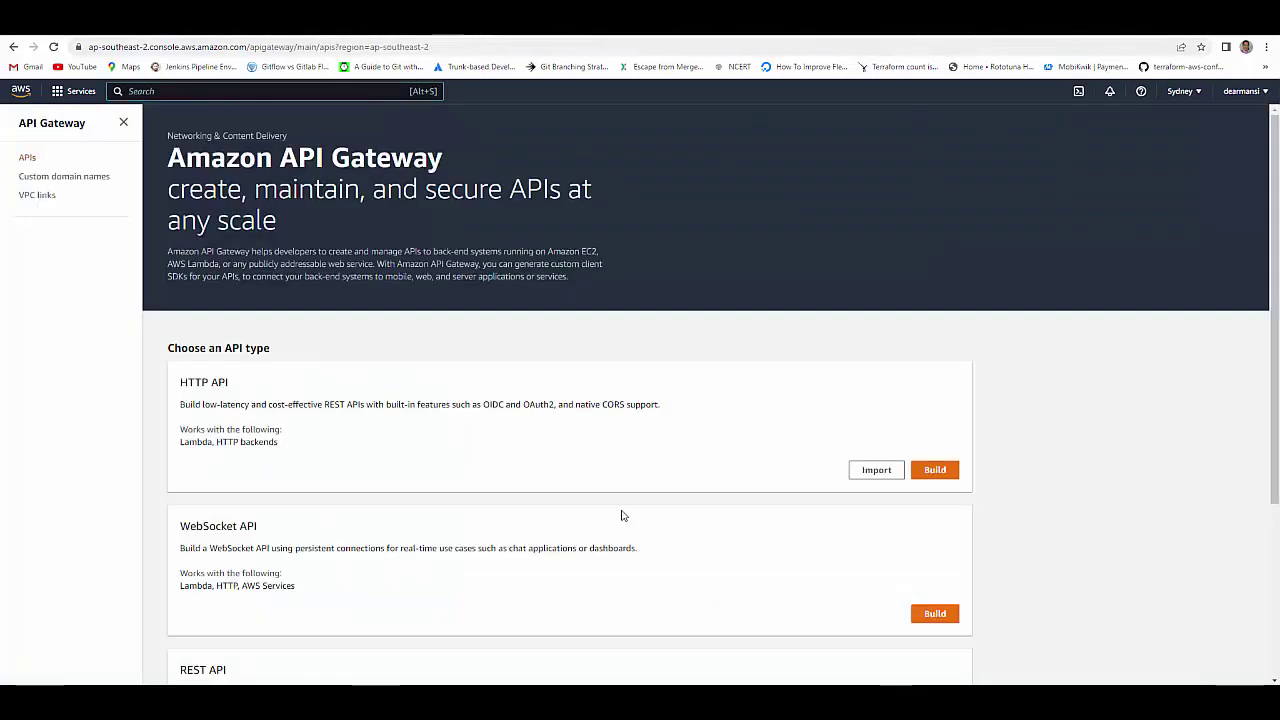
- Build a new REST API from scratch named 'testapi' with a Regional endpoint
scroll(621, 516, "down", 2)
scroll(621, 516, "down", 2)
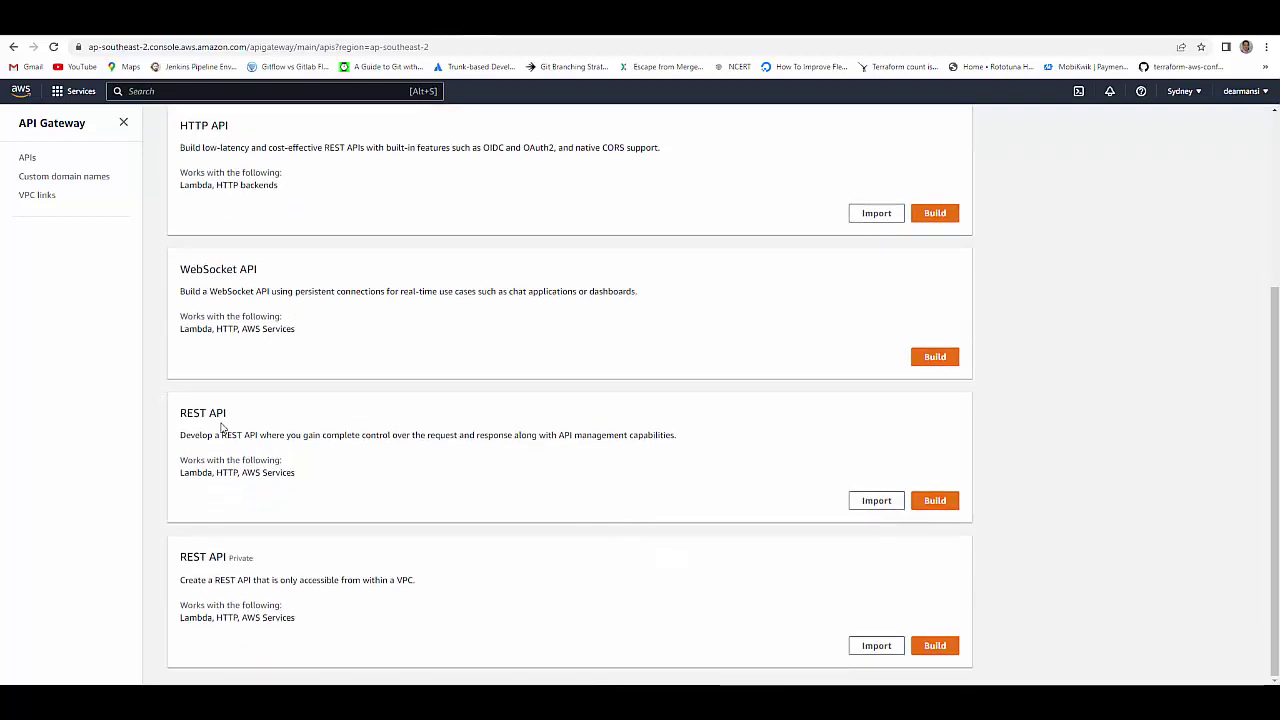
left_click(934, 500)
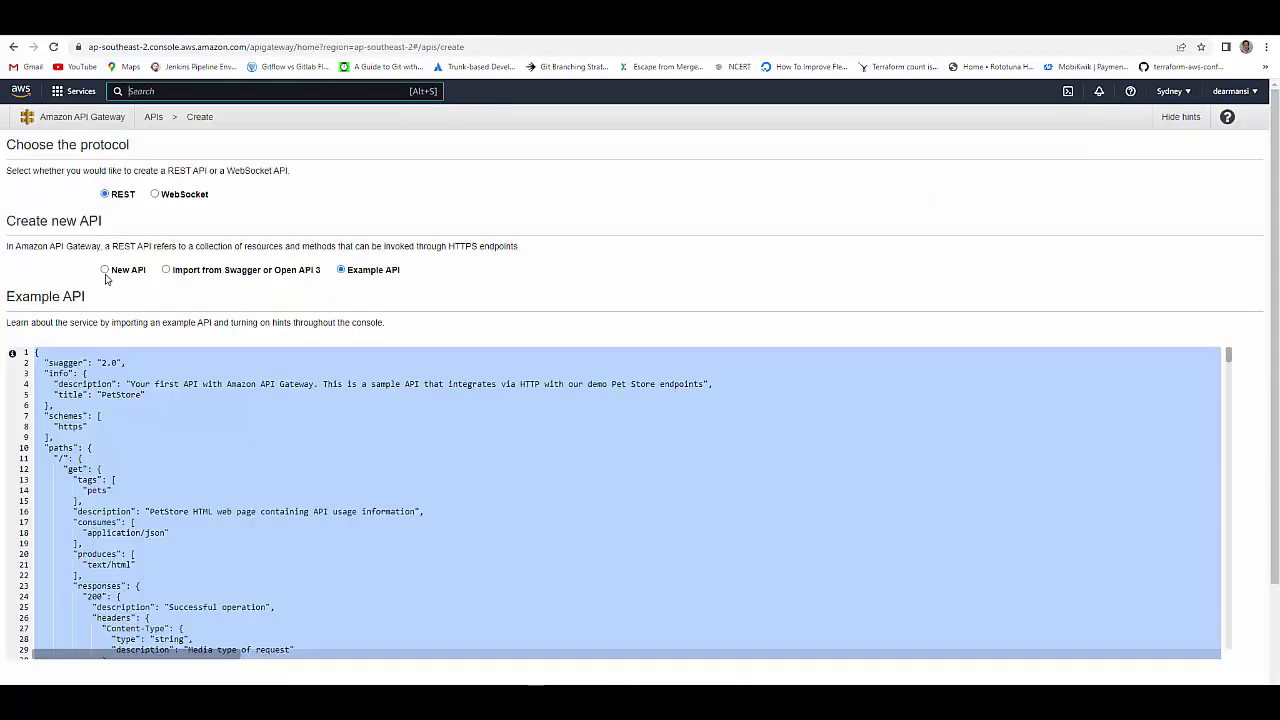
left_click(105, 270)
left_click(325, 360)
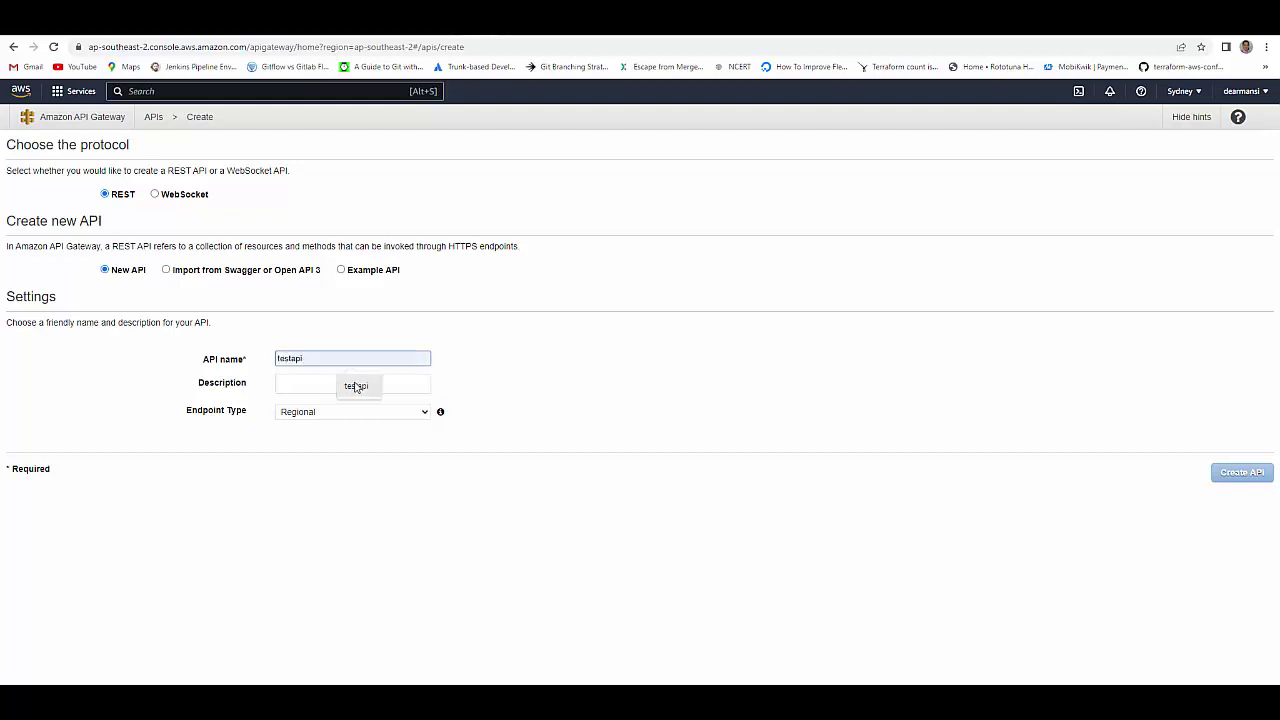
left_click(357, 389)
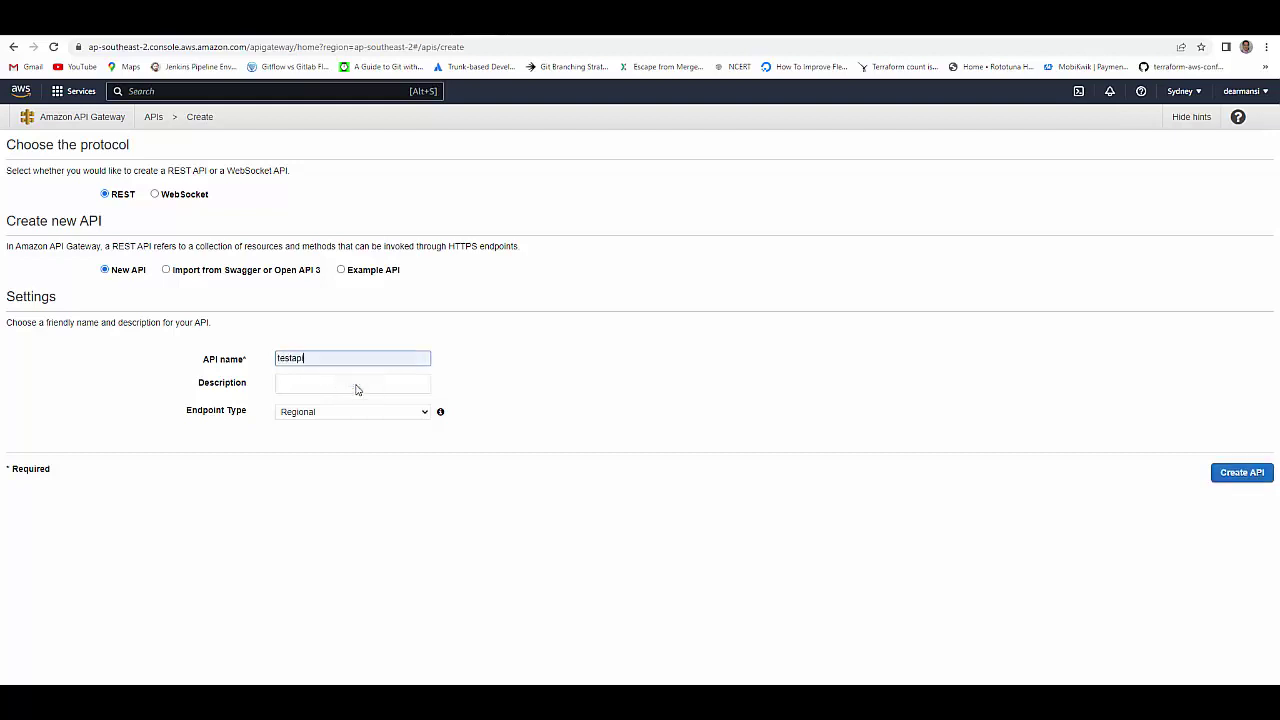
left_click(1232, 475)
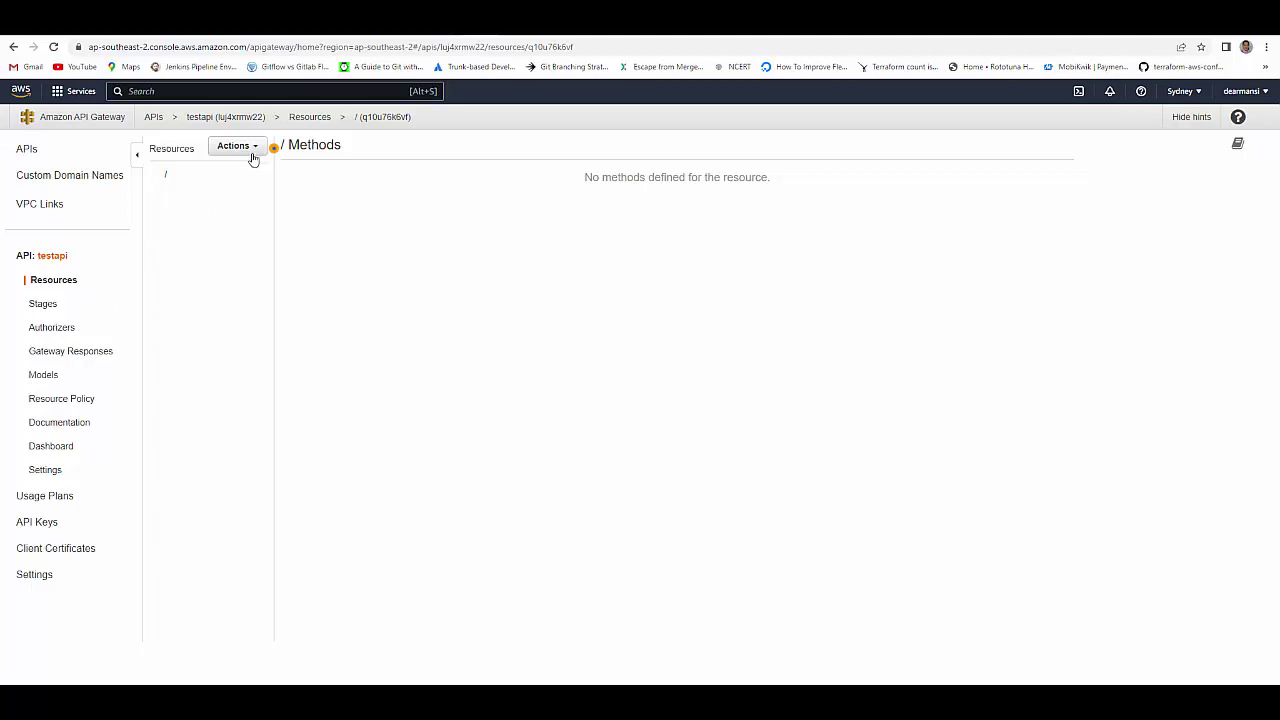
- Create a child resource named /test in testapi
left_click(248, 151)
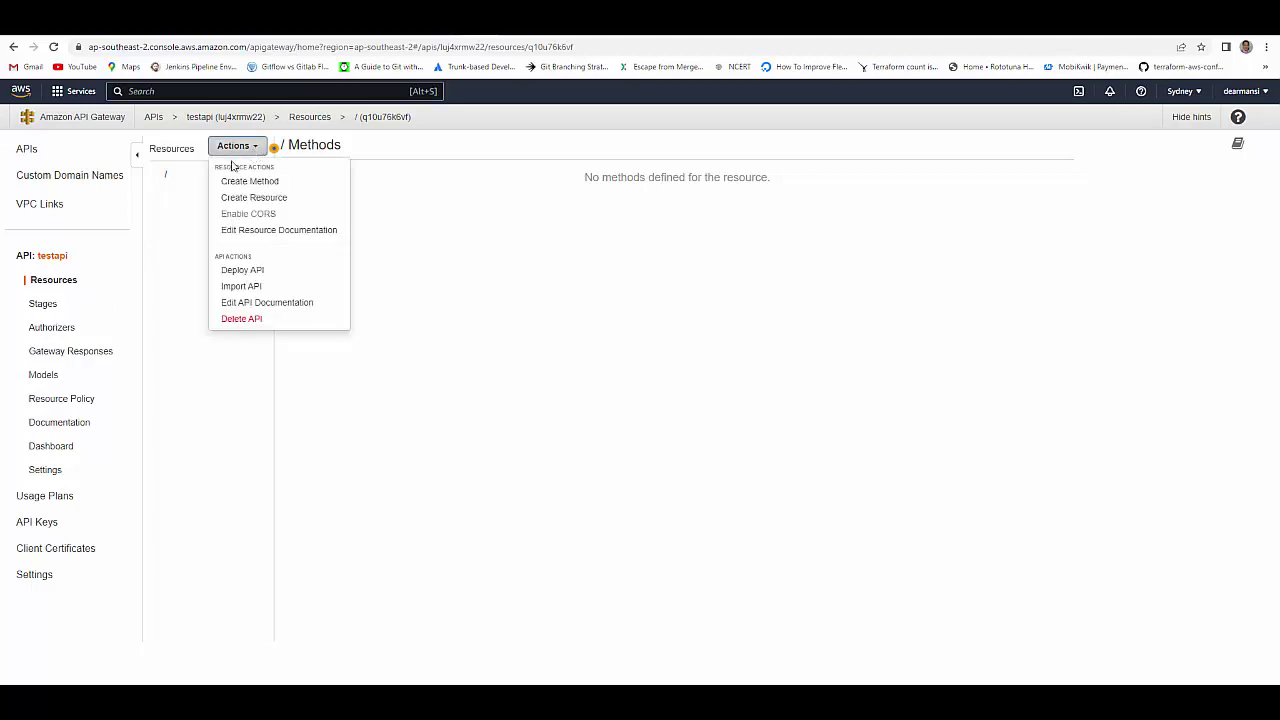
left_click(271, 198)
left_click(487, 217)
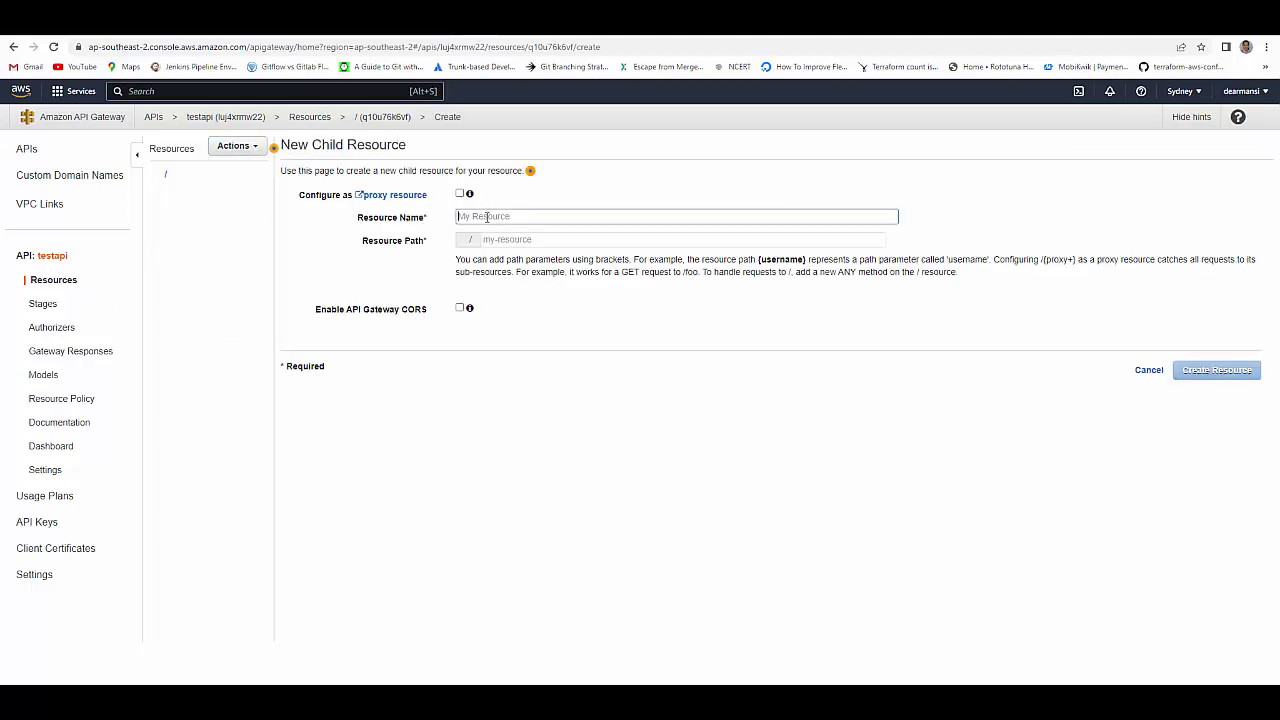
type("test")
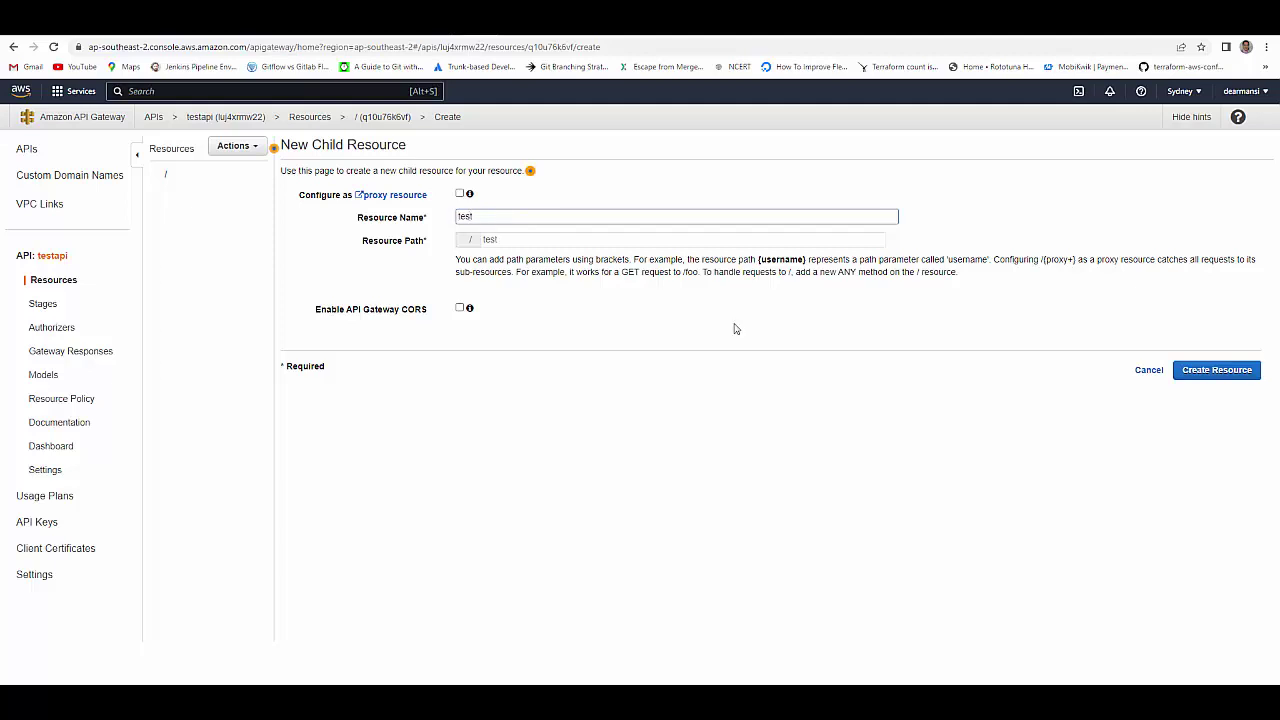
left_click(1195, 370)
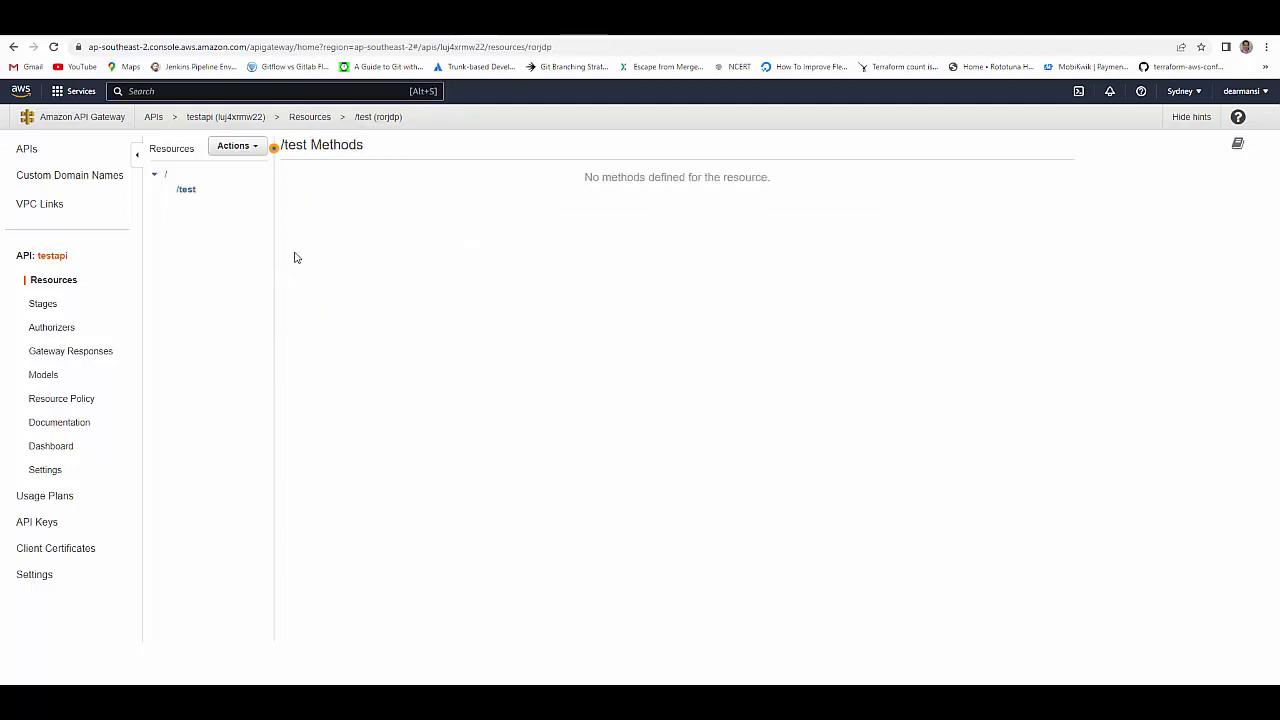
left_click(198, 192)
- Add a GET method to /test with a Mock integration
left_click(250, 148)
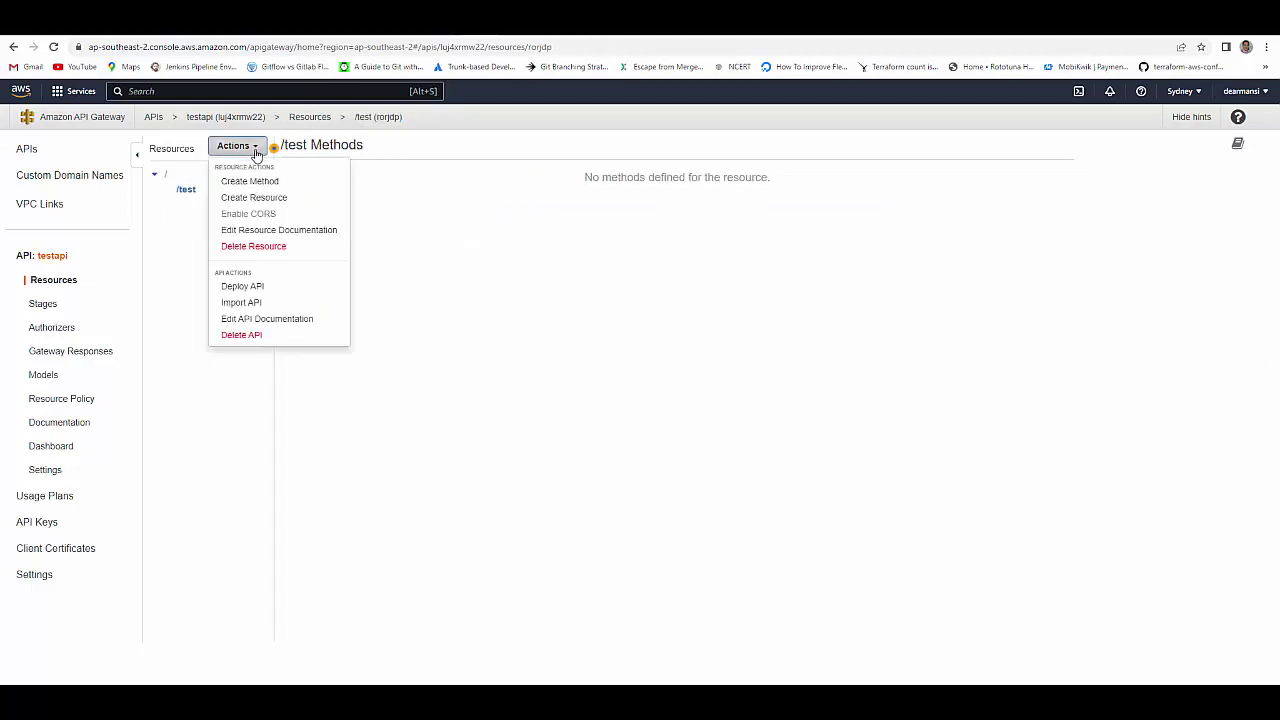
left_click(255, 182)
left_click(222, 204)
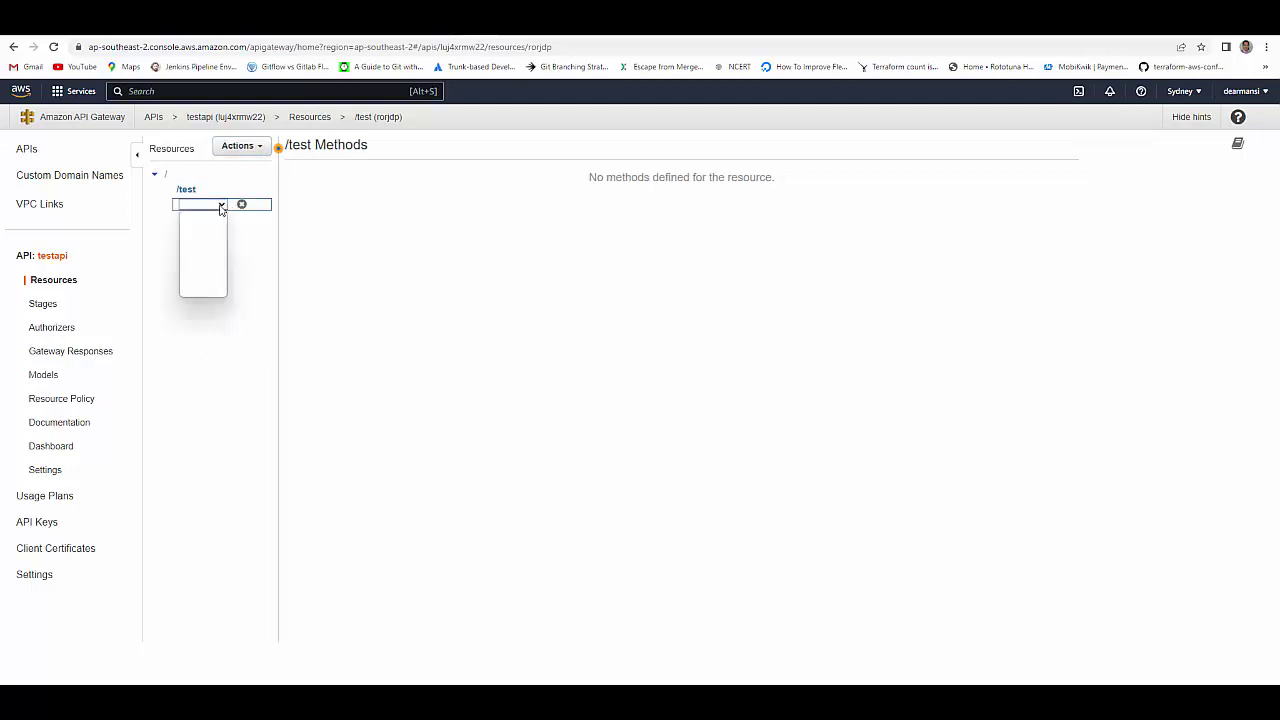
left_click(201, 245)
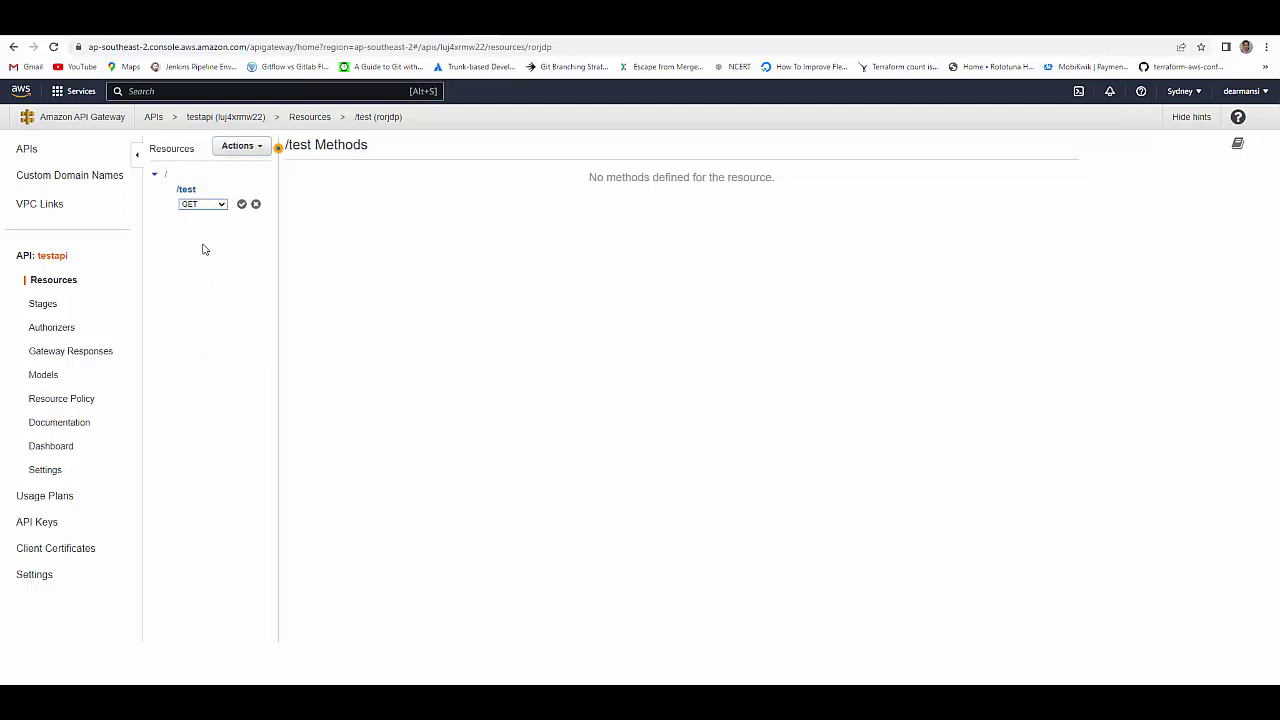
left_click(241, 205)
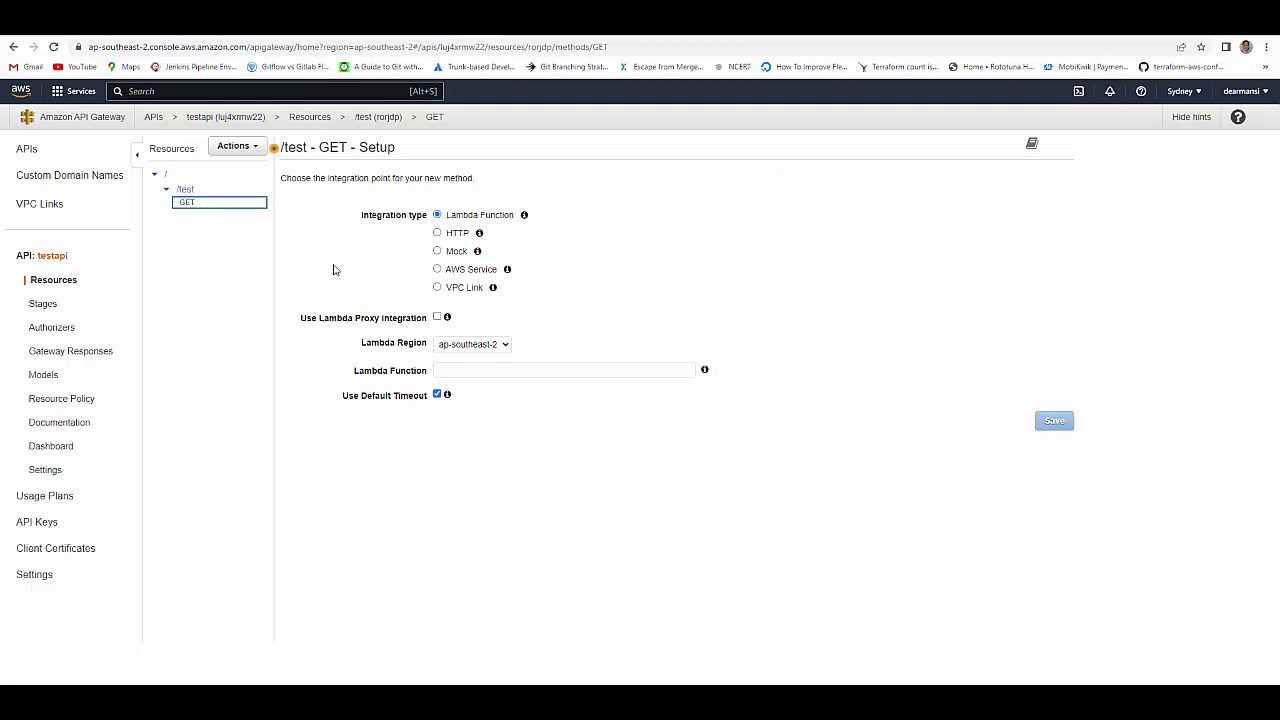
left_click(437, 252)
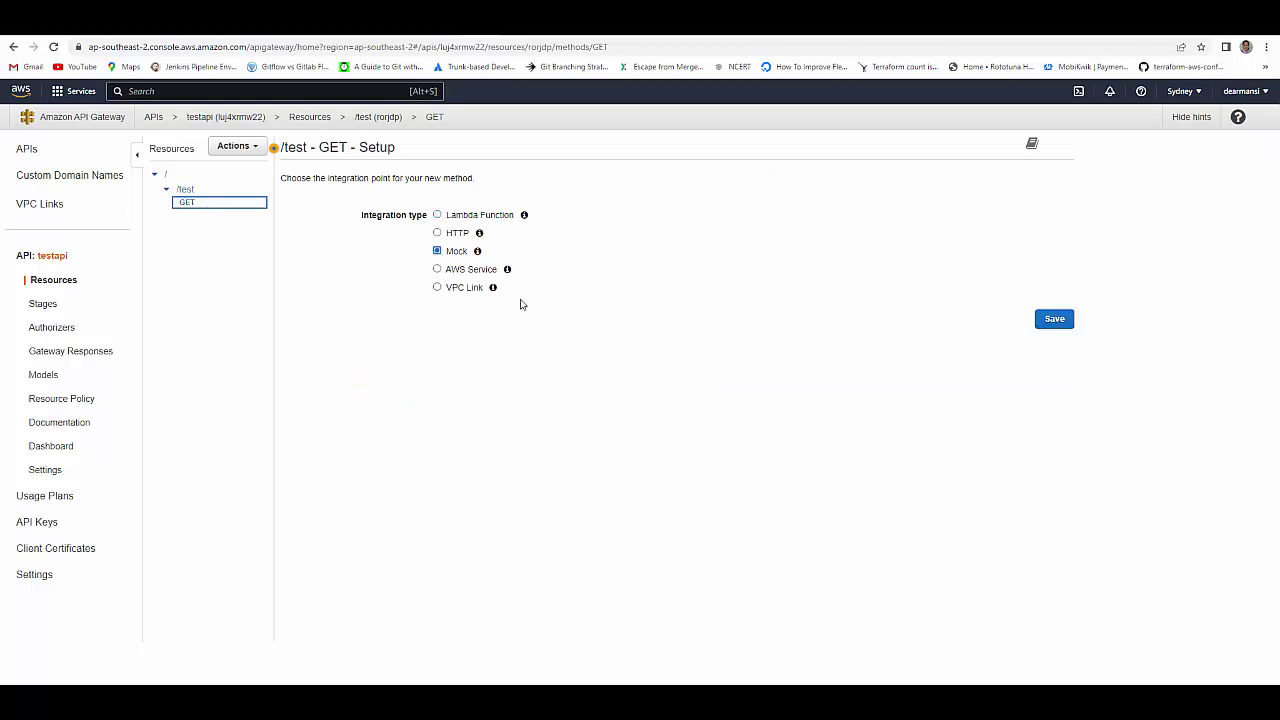
left_click(1055, 319)
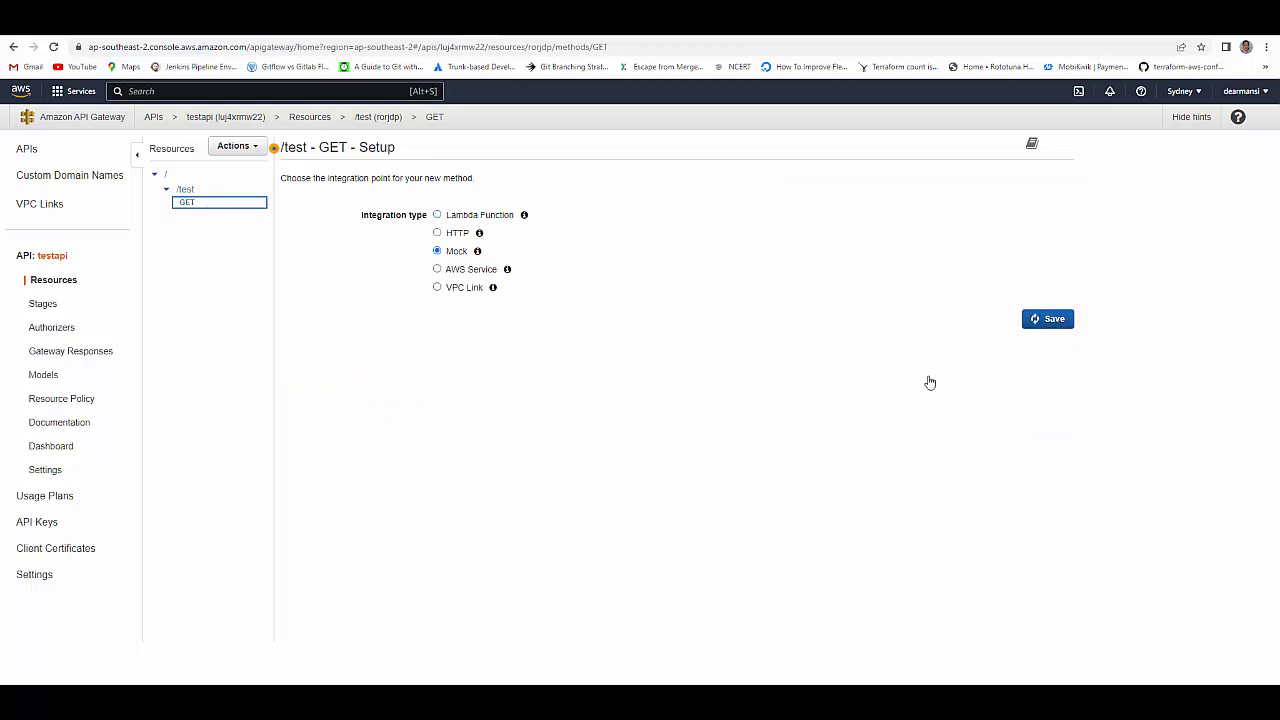
- Add a POST method to /test, also with a Mock integration
left_click(185, 189)
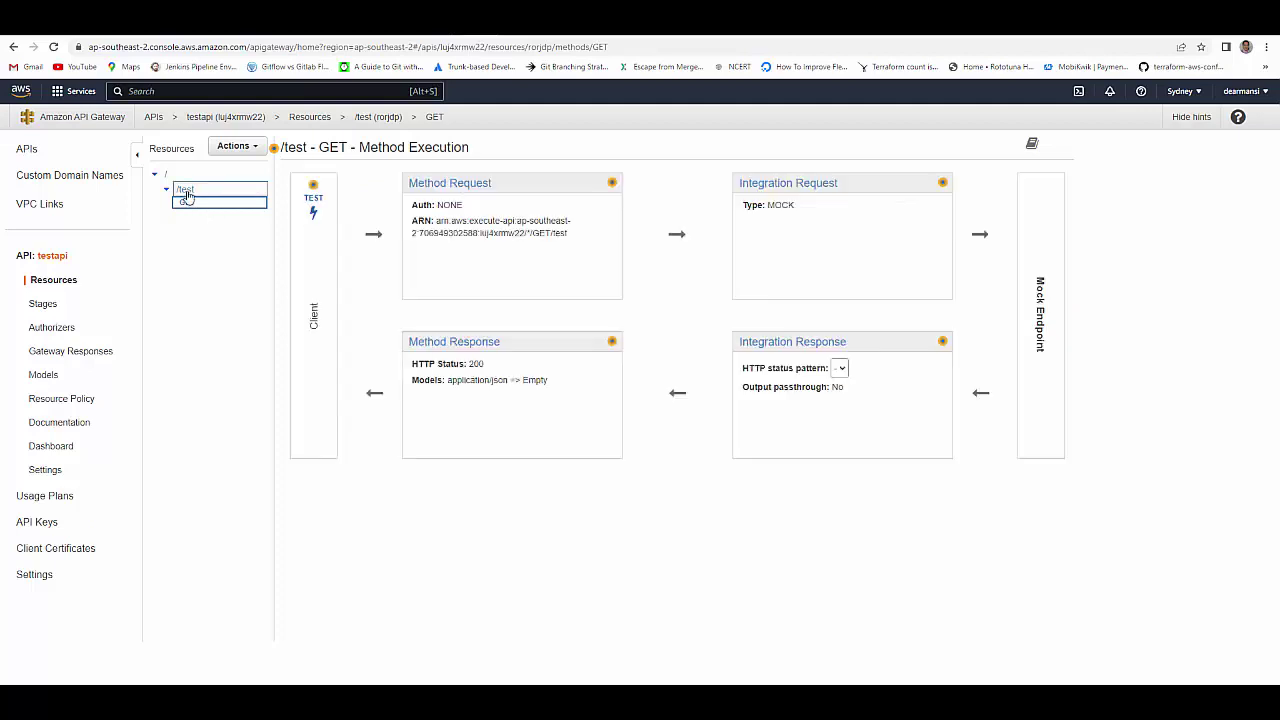
left_click(256, 148)
left_click(268, 180)
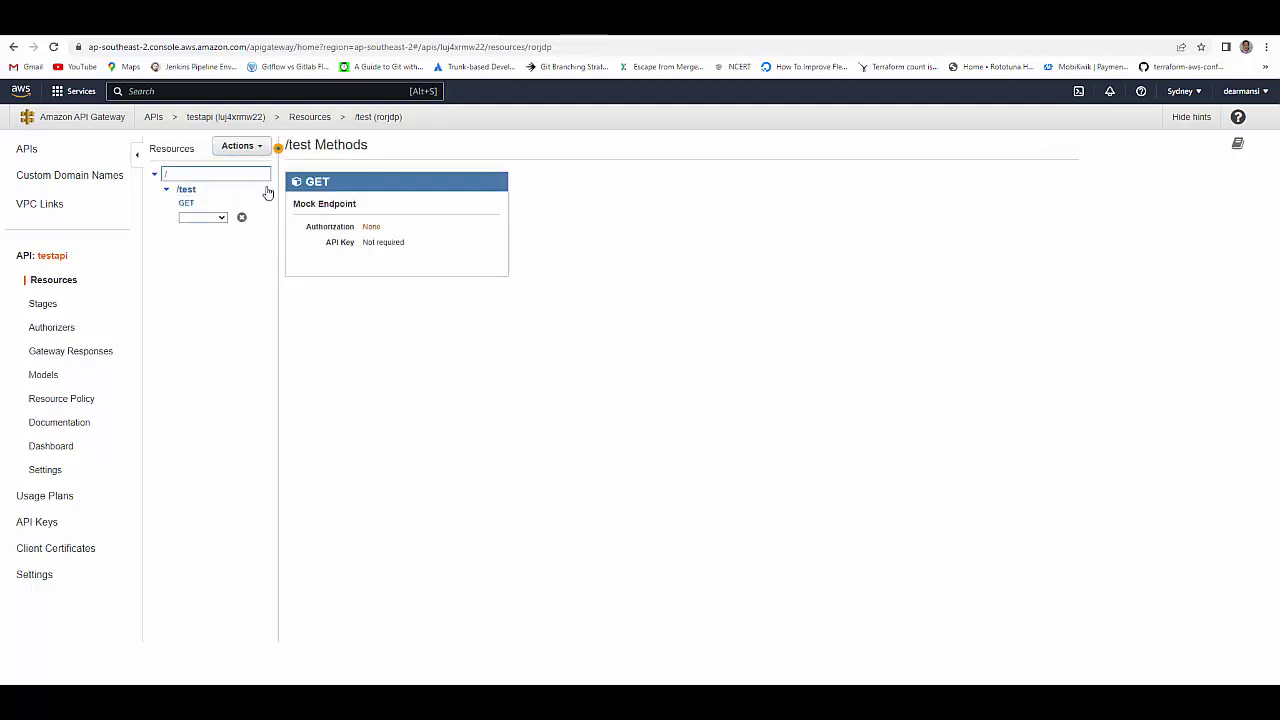
left_click(210, 218)
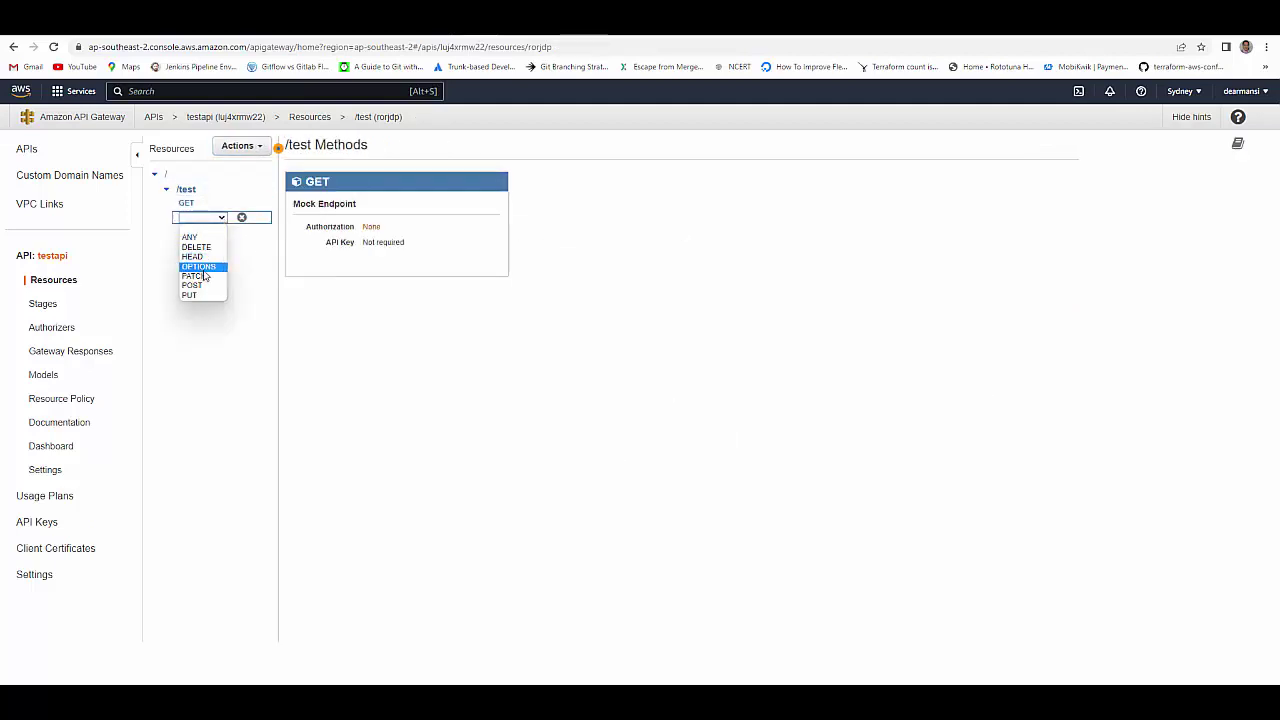
left_click(193, 285)
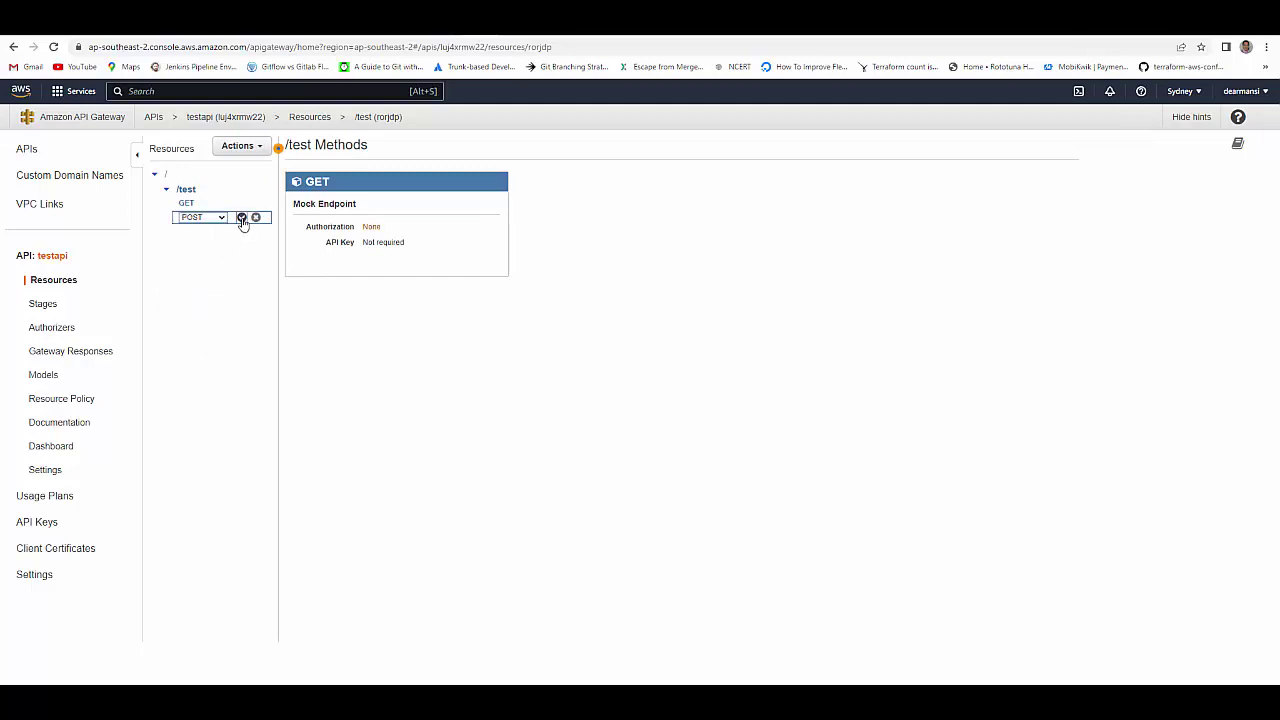
left_click(242, 217)
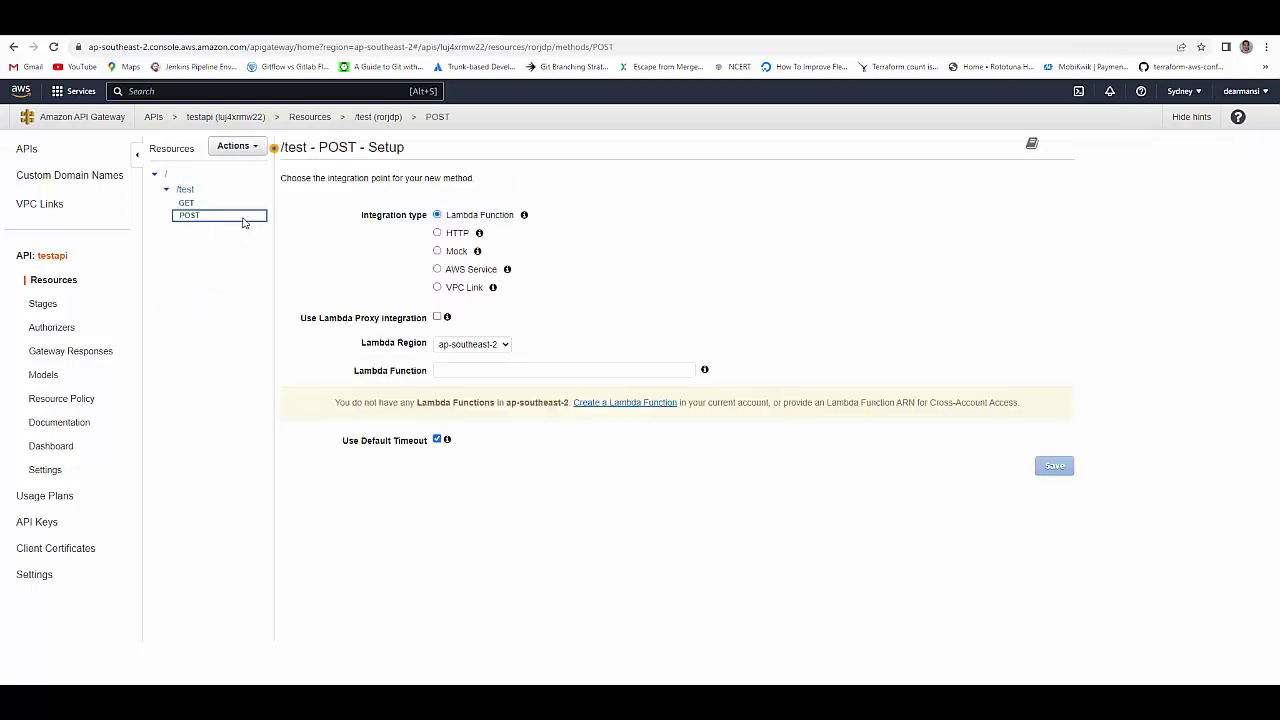
left_click(437, 251)
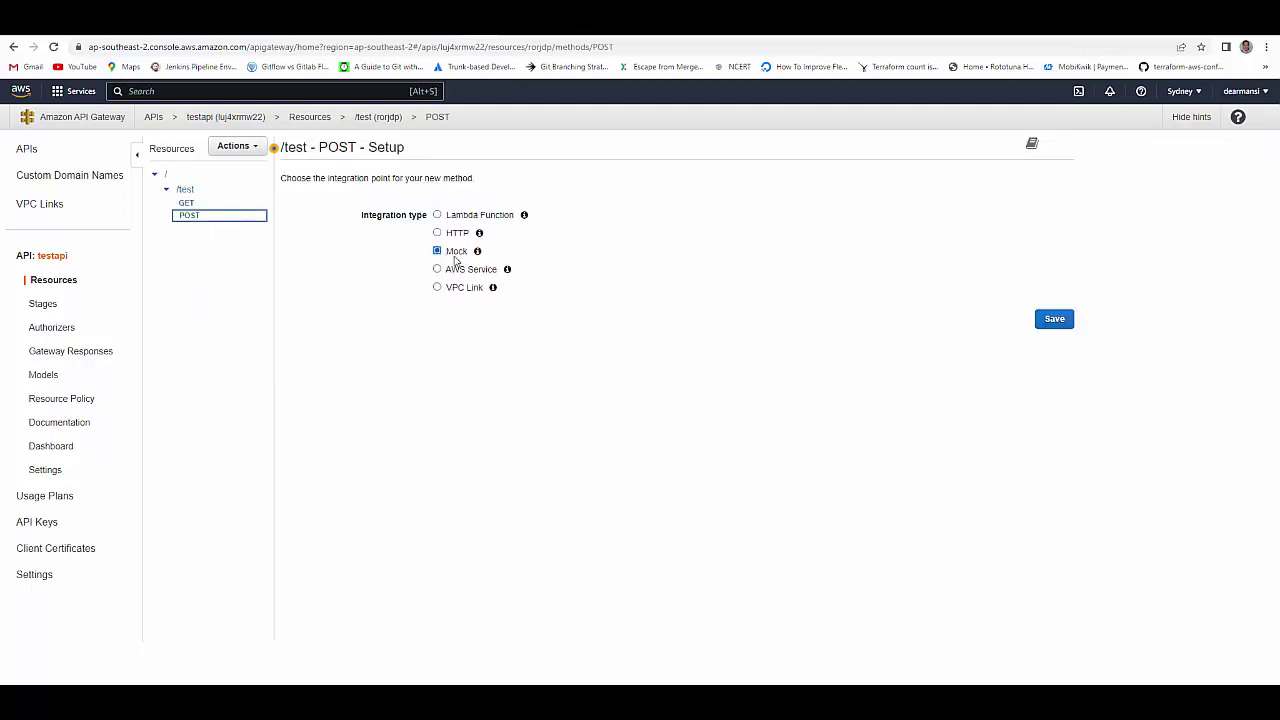
left_click(1055, 320)
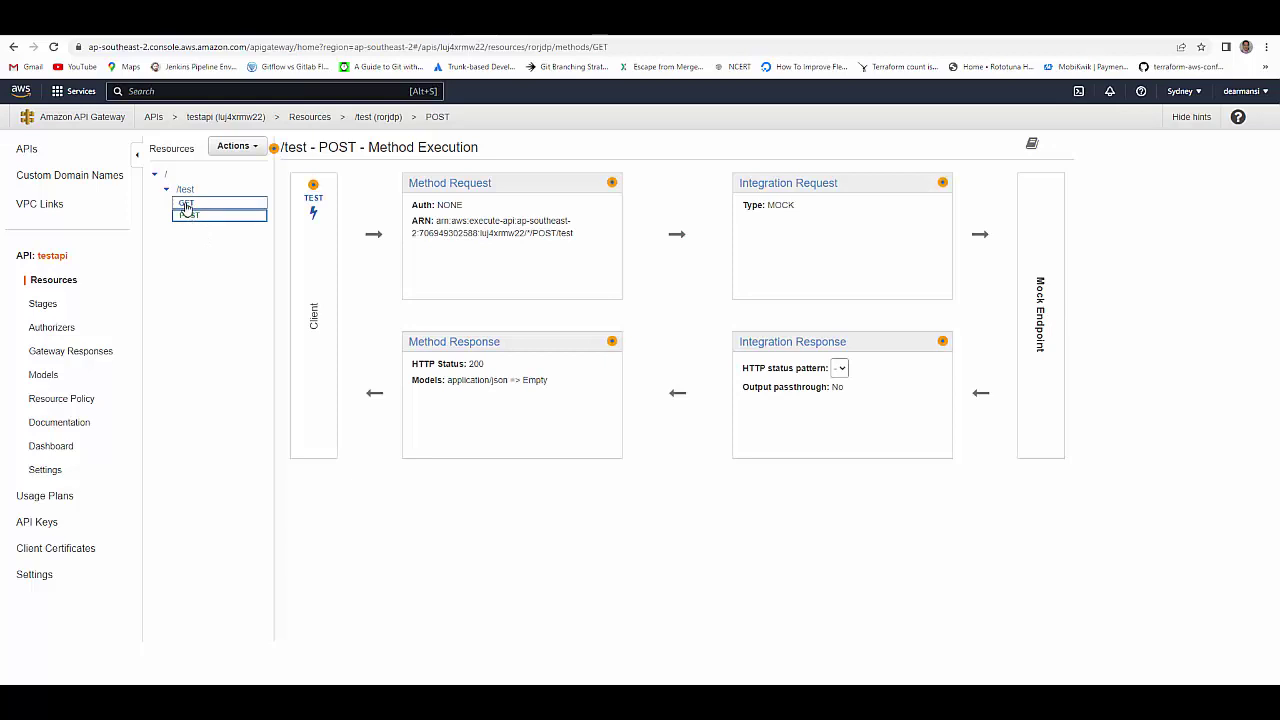
- Add an application/json mapping template to the GET method's 200 integration response
left_click(185, 206)
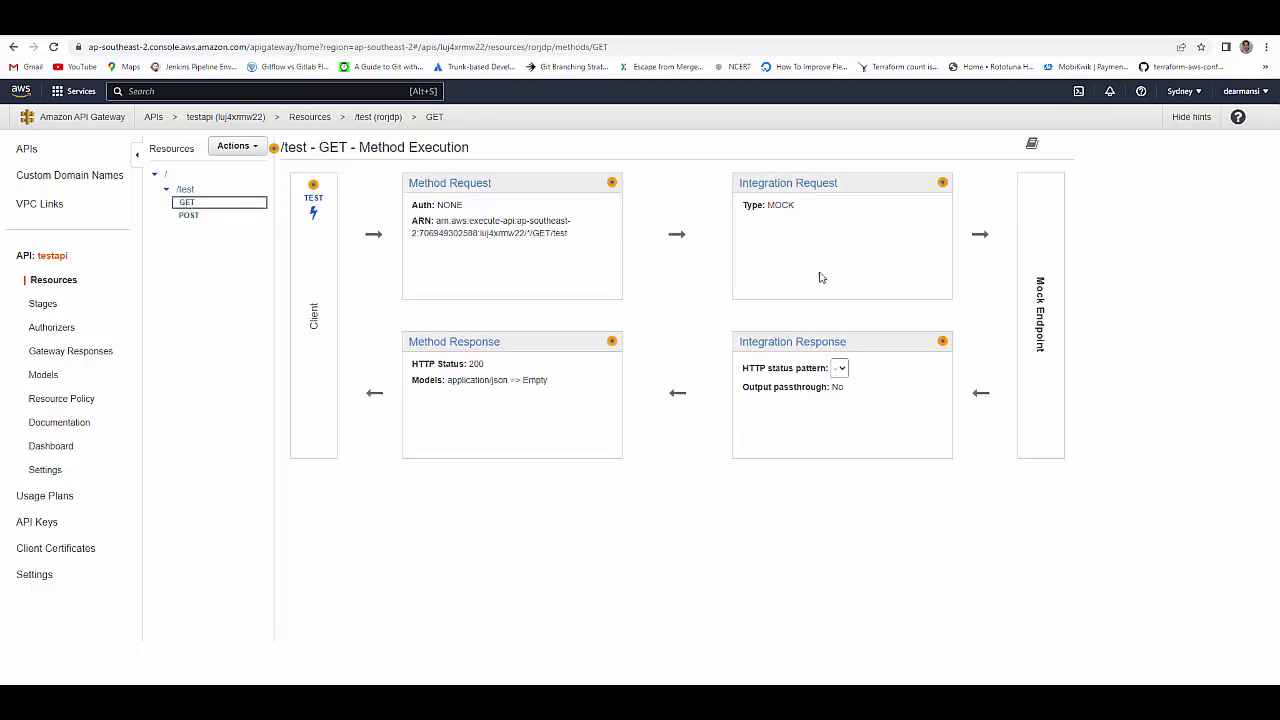
left_click(772, 343)
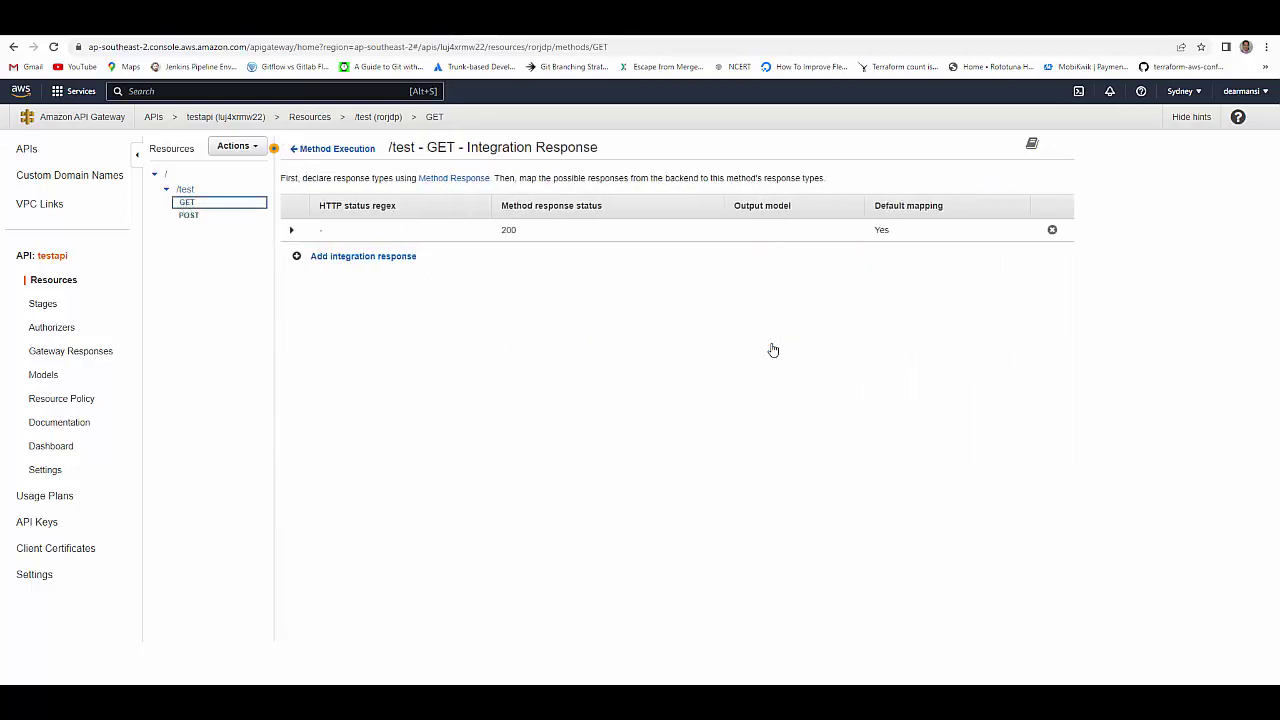
left_click(291, 230)
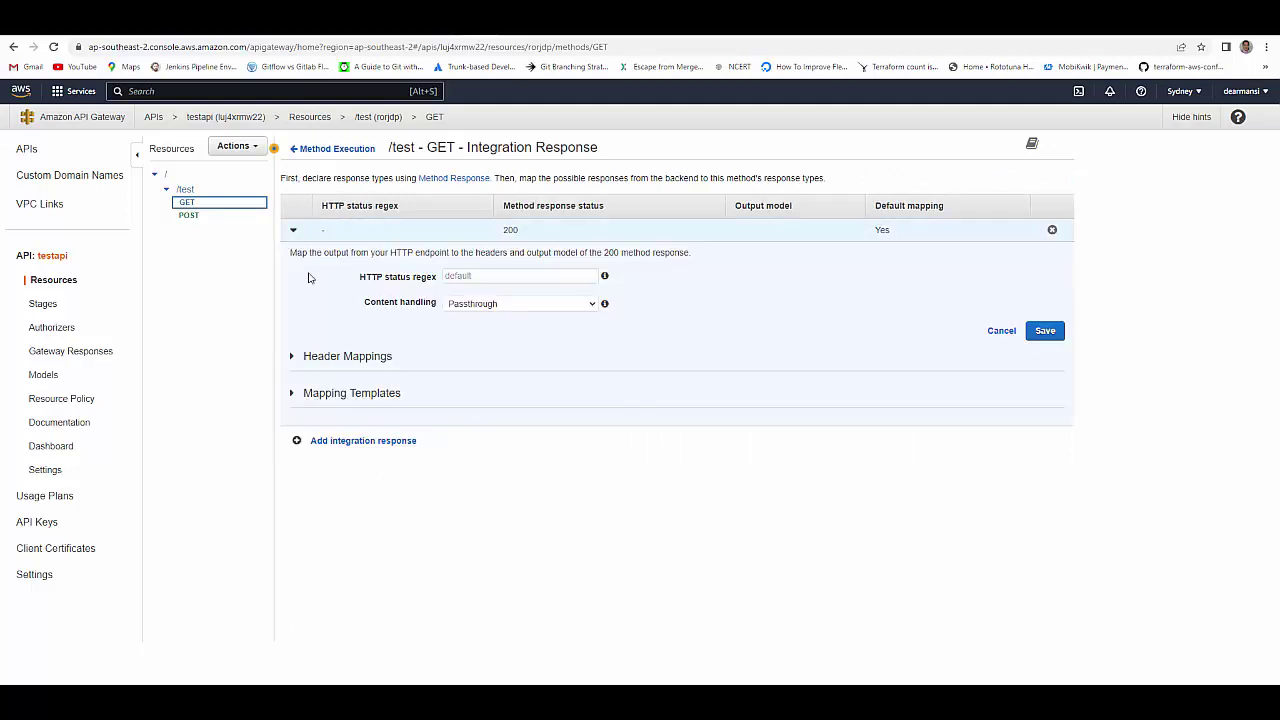
left_click(294, 396)
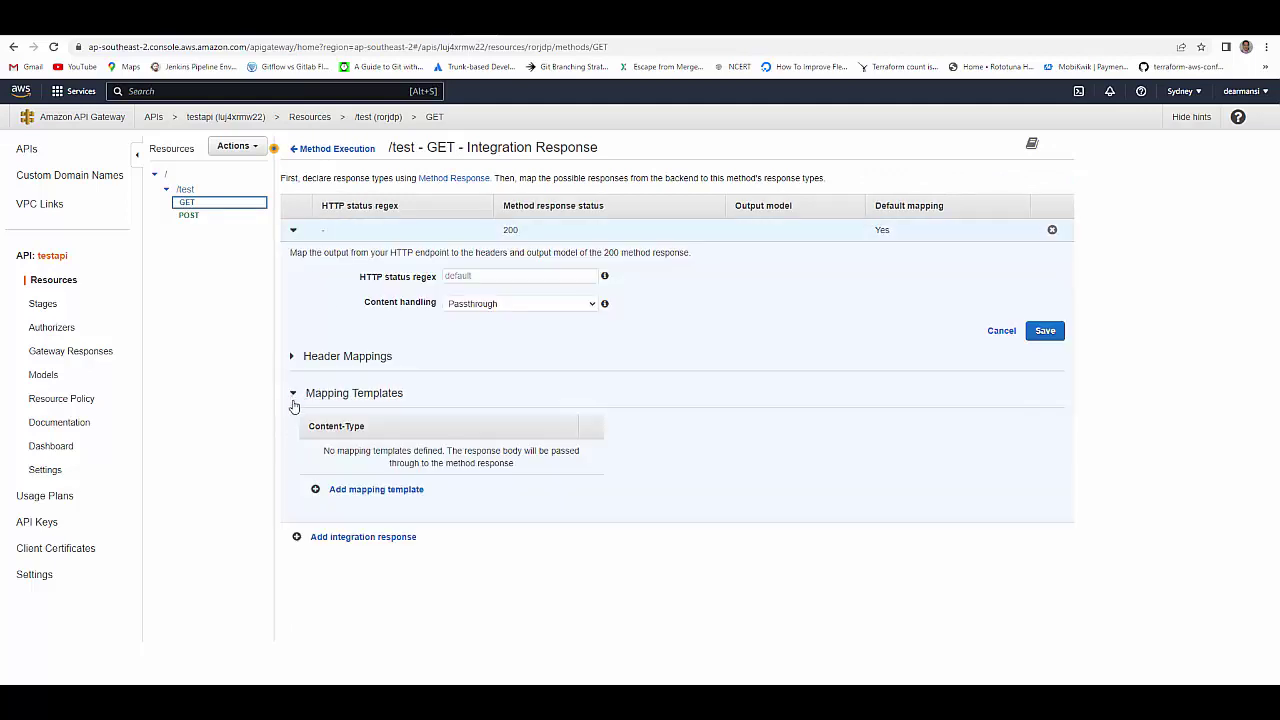
left_click(338, 489)
left_click(362, 455)
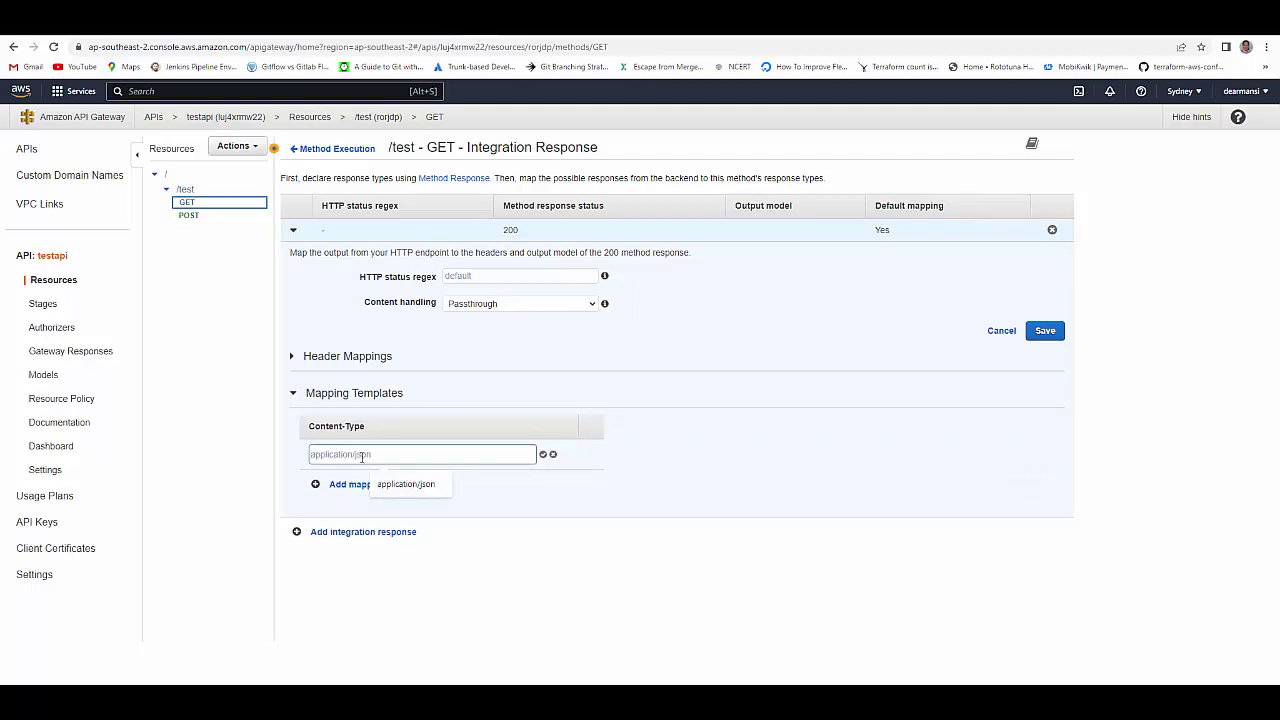
left_click(395, 486)
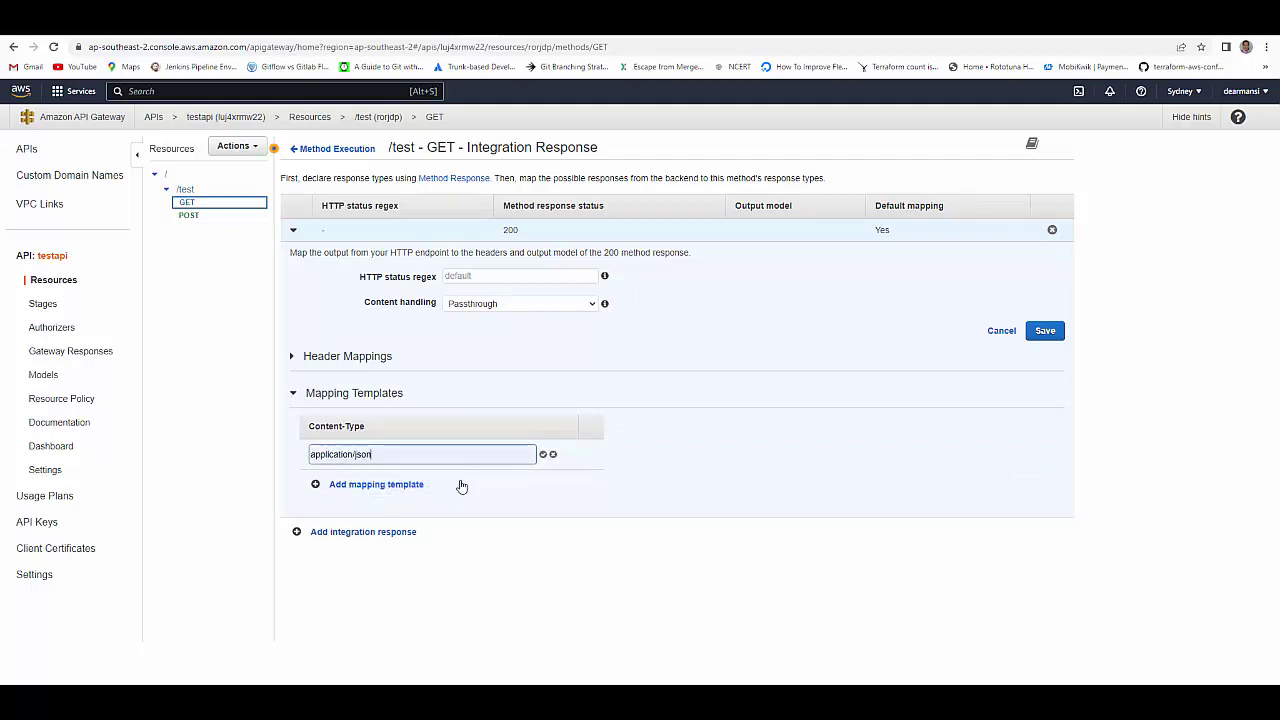
left_click(542, 454)
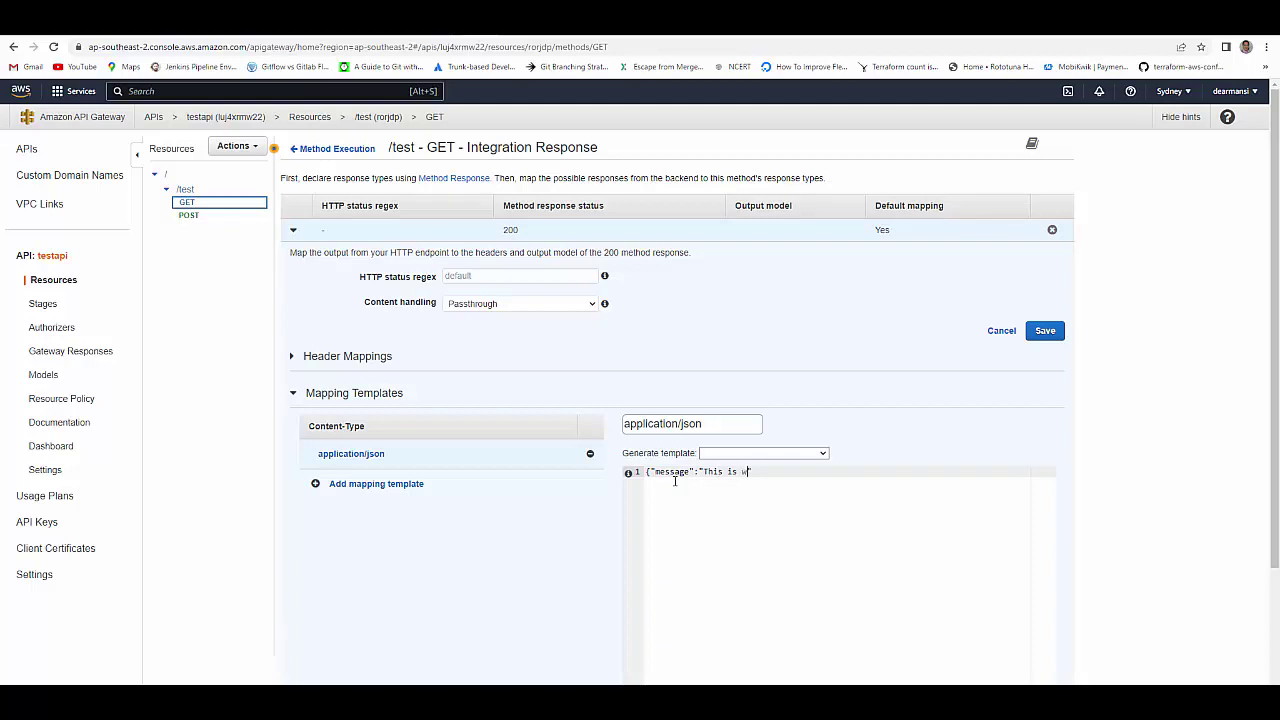
- Set the template body to {"message":"This is working"} and save it
type("orking")
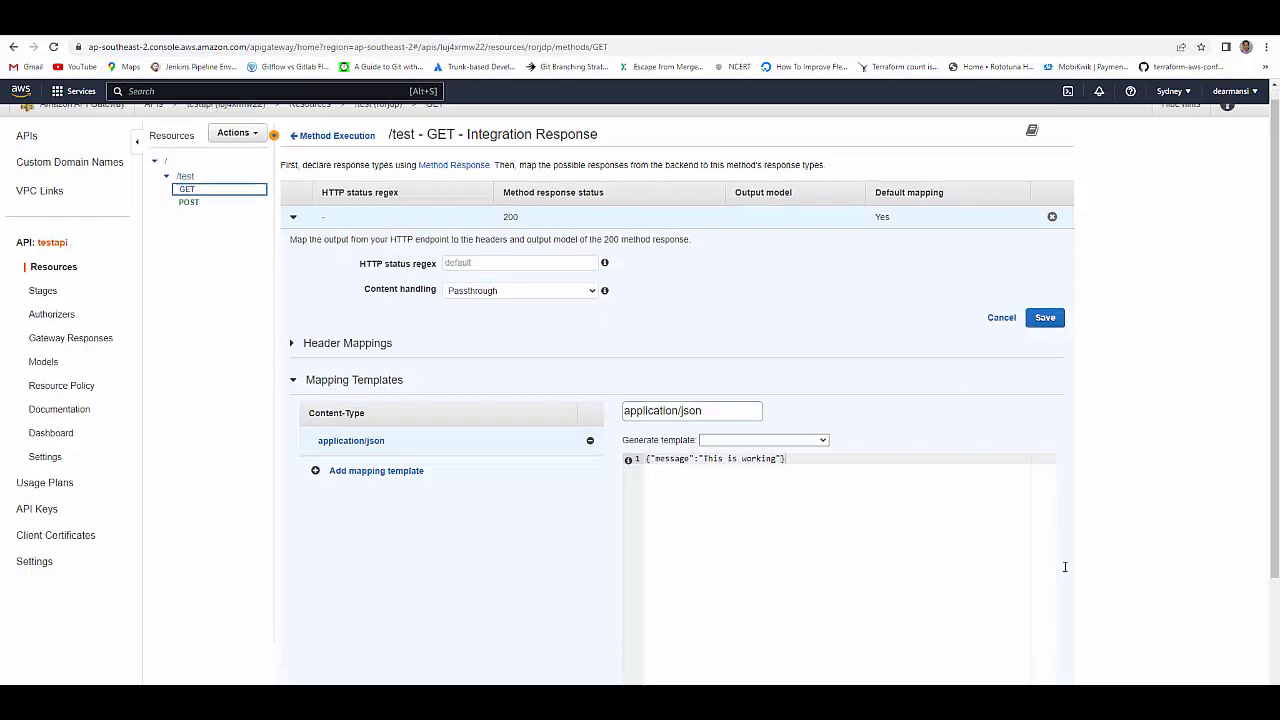
scroll(976, 375, "down", 2)
left_click(1038, 629)
scroll(469, 426, "up", 2)
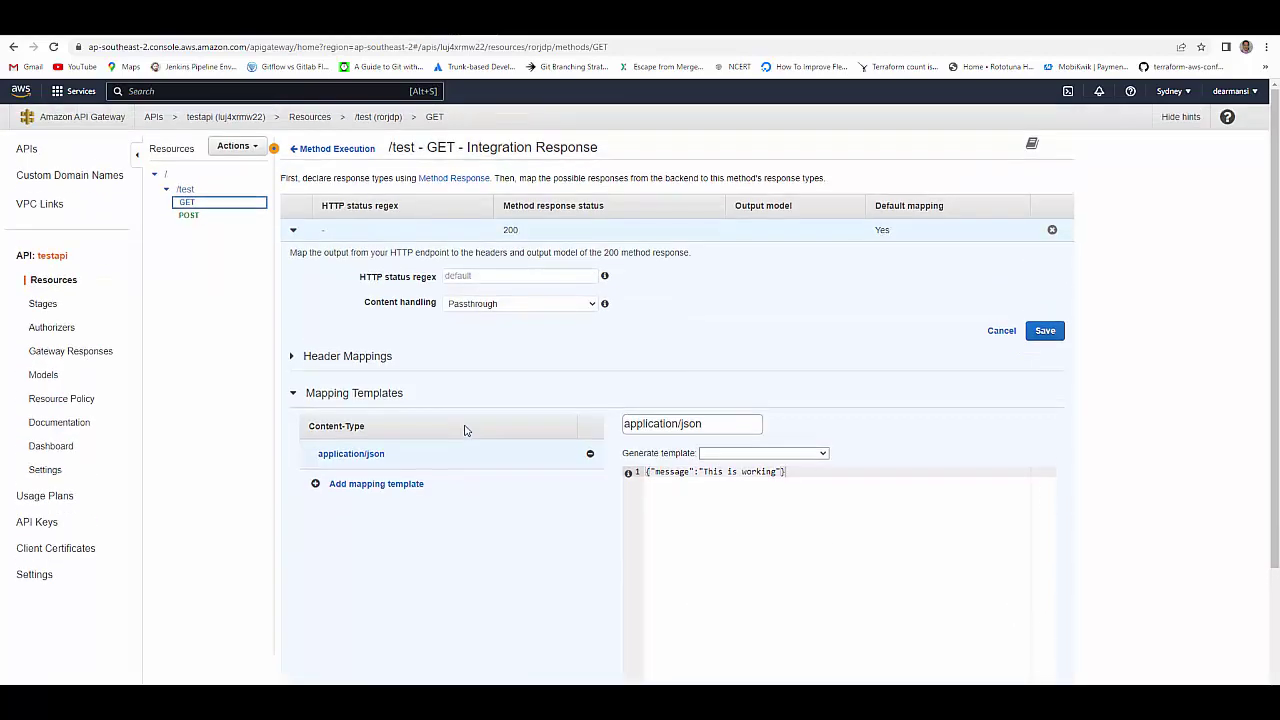
- Deploy testapi to a new stage named 'v1'
left_click(187, 216)
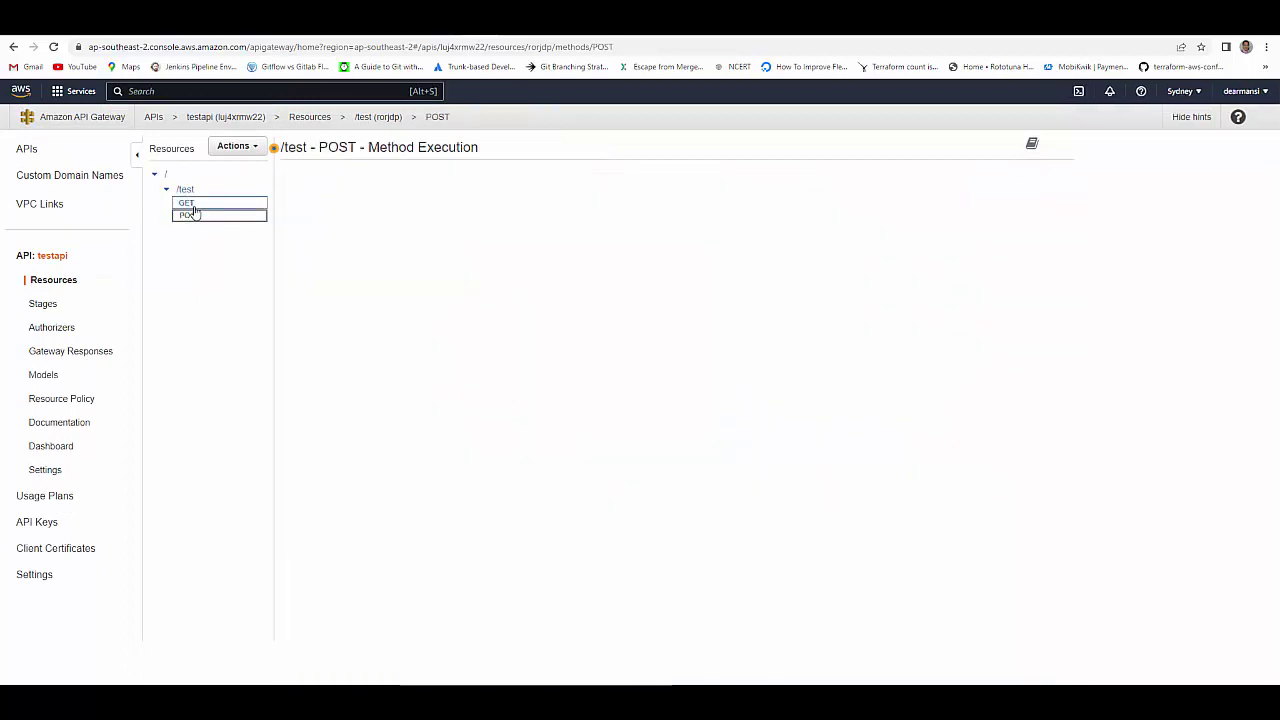
left_click(254, 149)
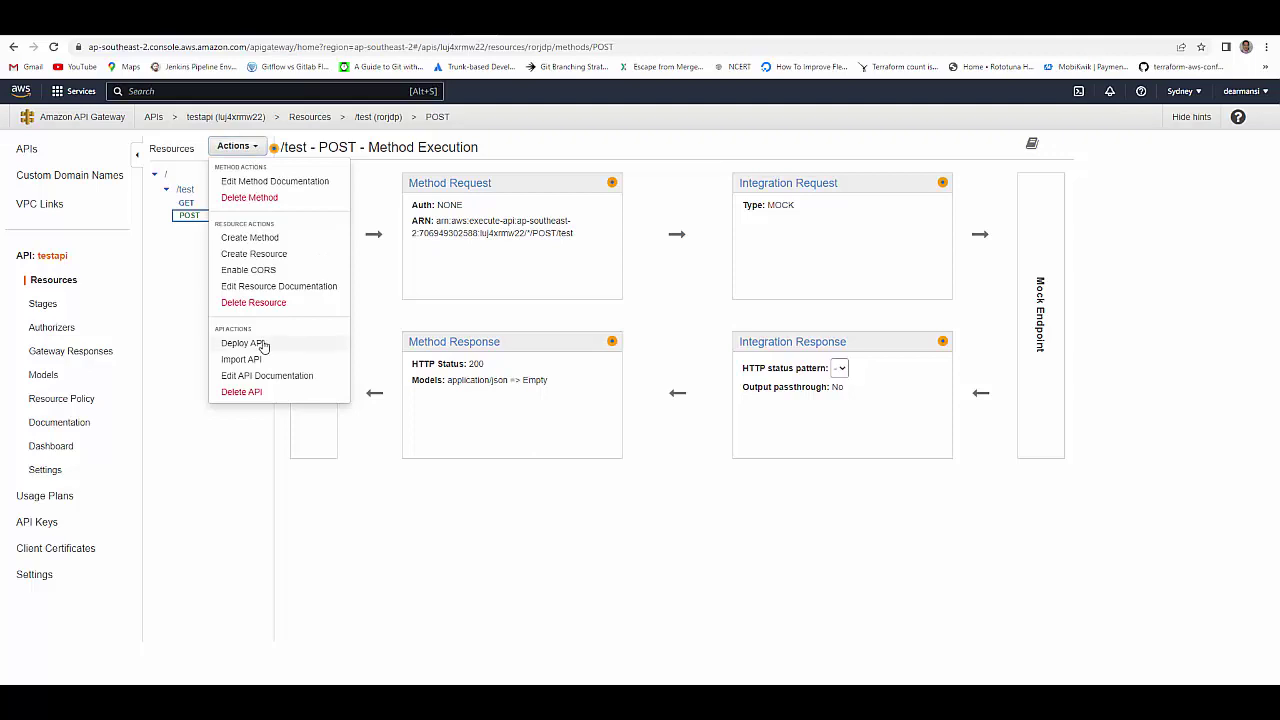
left_click(262, 345)
left_click(658, 207)
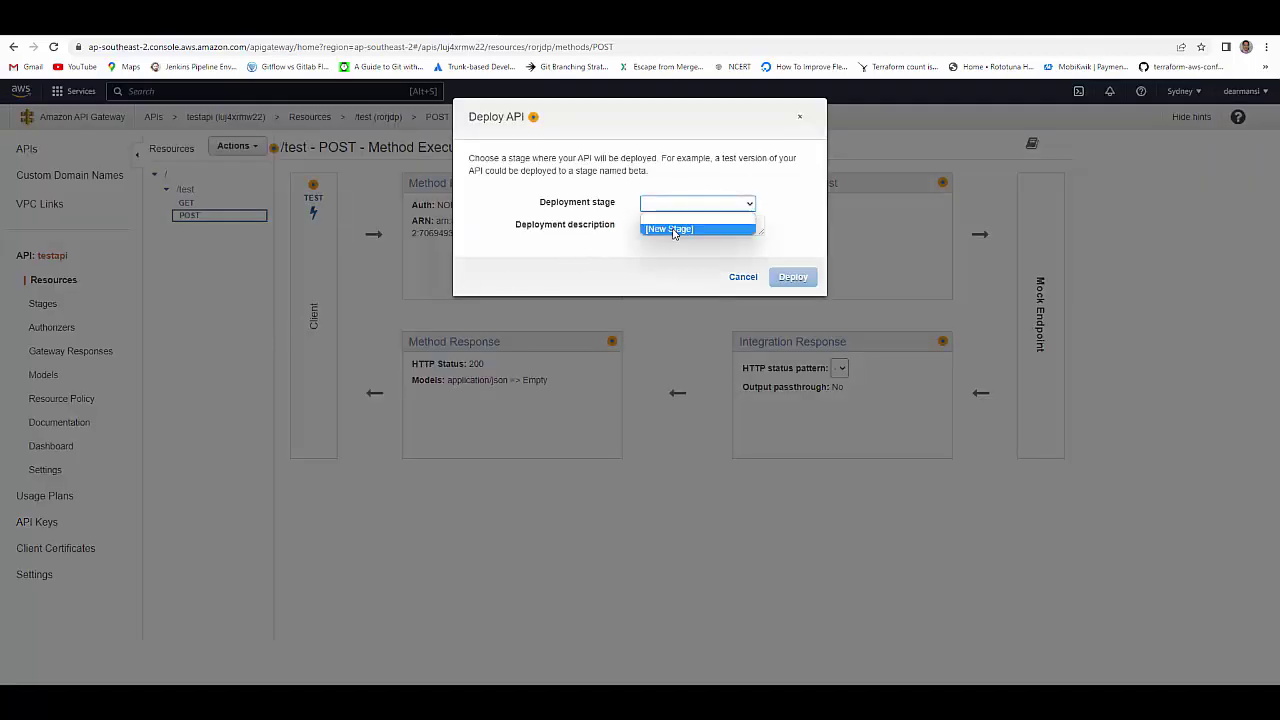
left_click(674, 230)
left_click(677, 225)
type("v1")
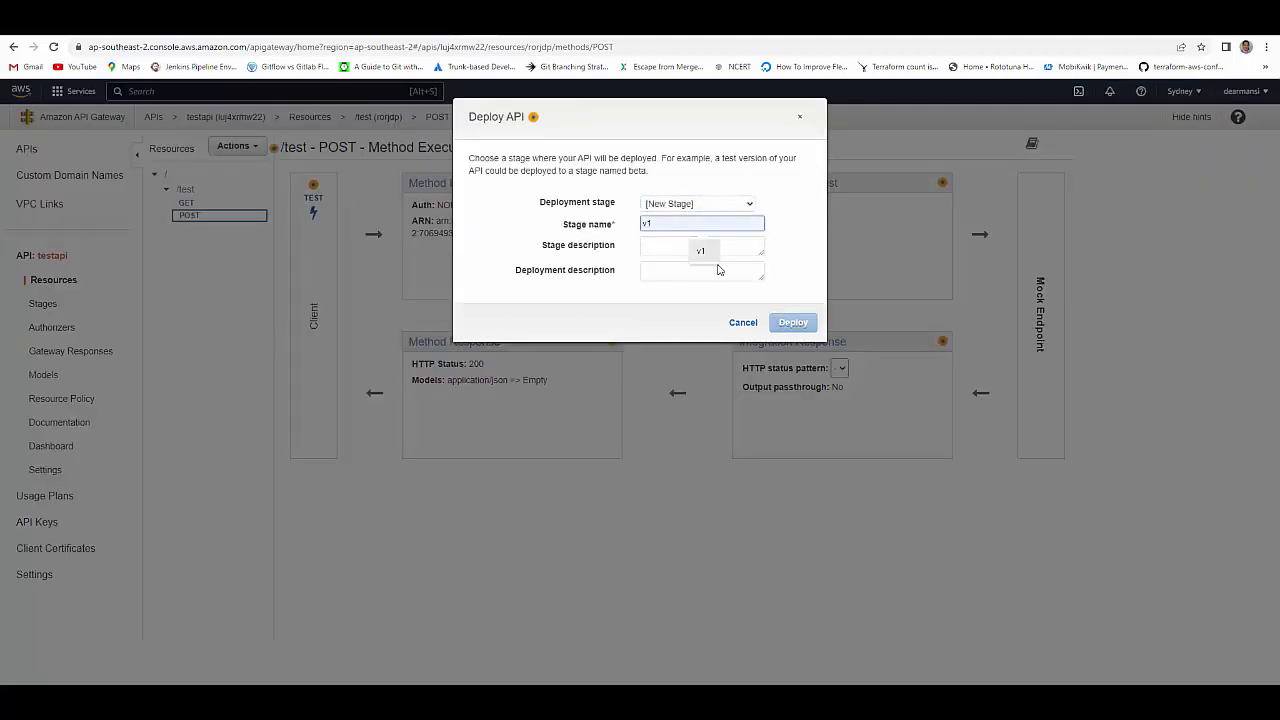
left_click(792, 323)
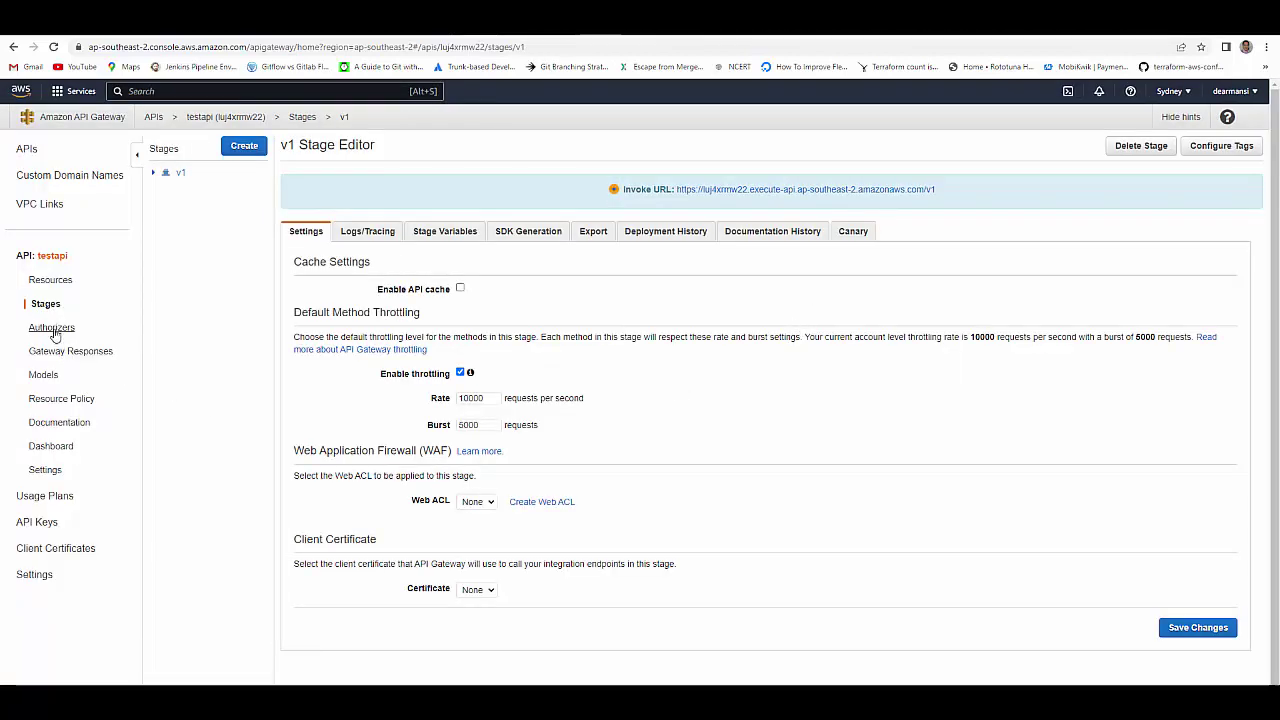
left_click(51, 332)
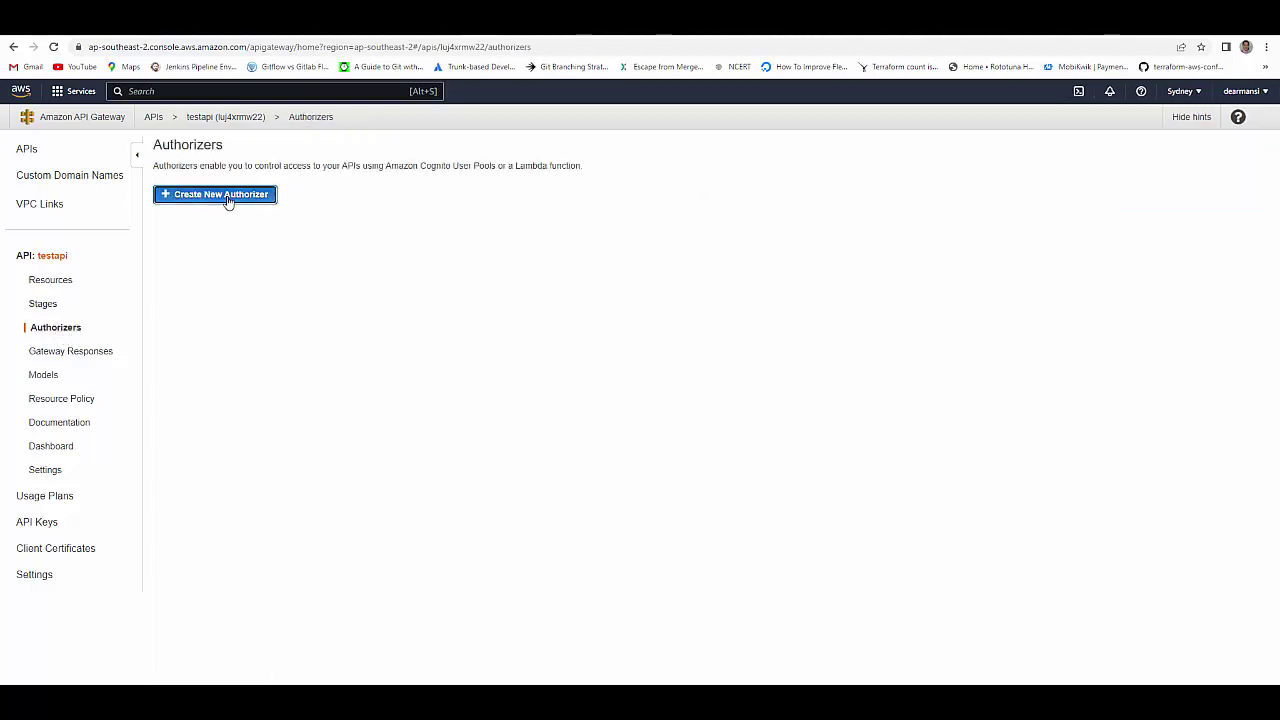
- Add Cognito authorizer 'testcognitoauth' using the servicepool pool with token source 'authorization'
left_click(228, 197)
left_click(226, 284)
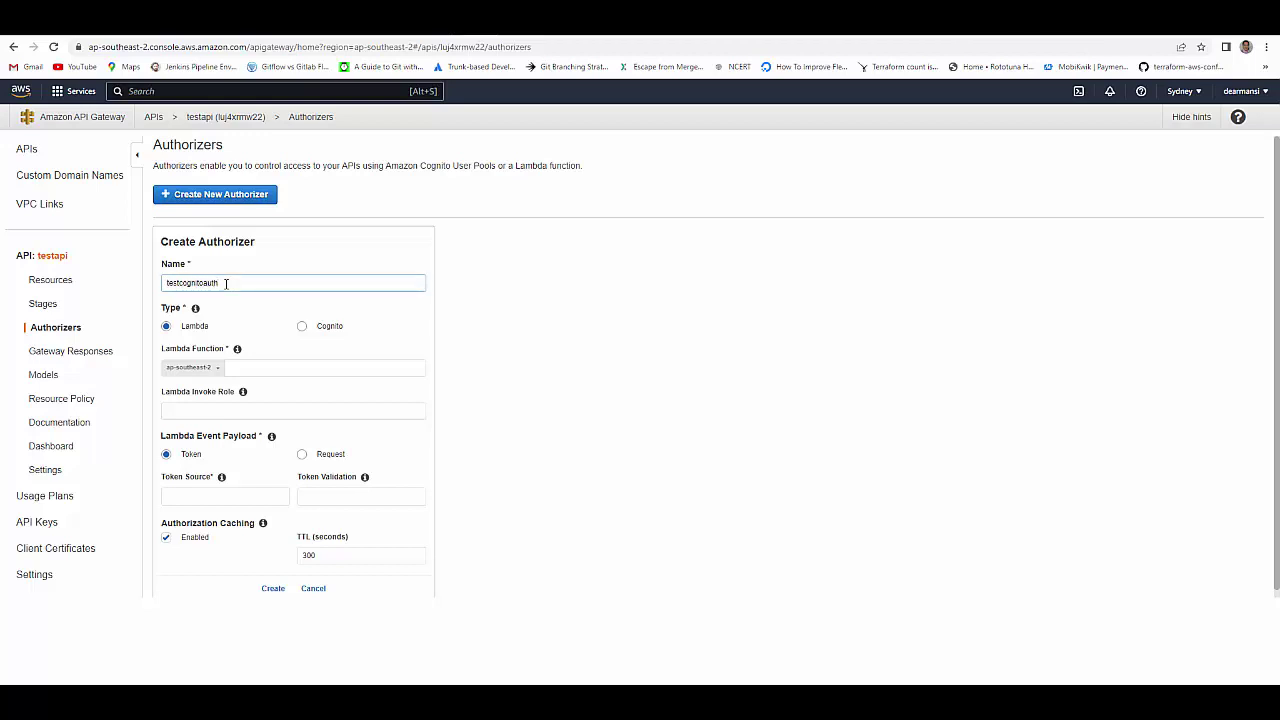
left_click(304, 330)
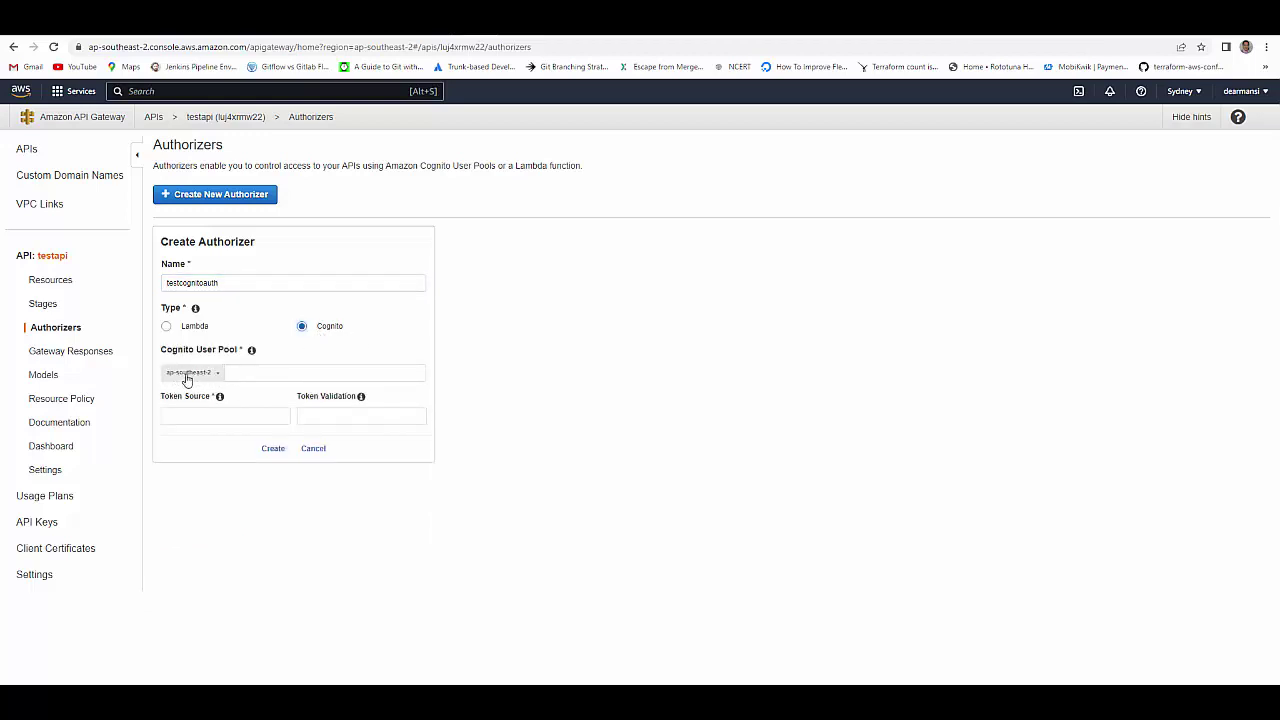
left_click(255, 372)
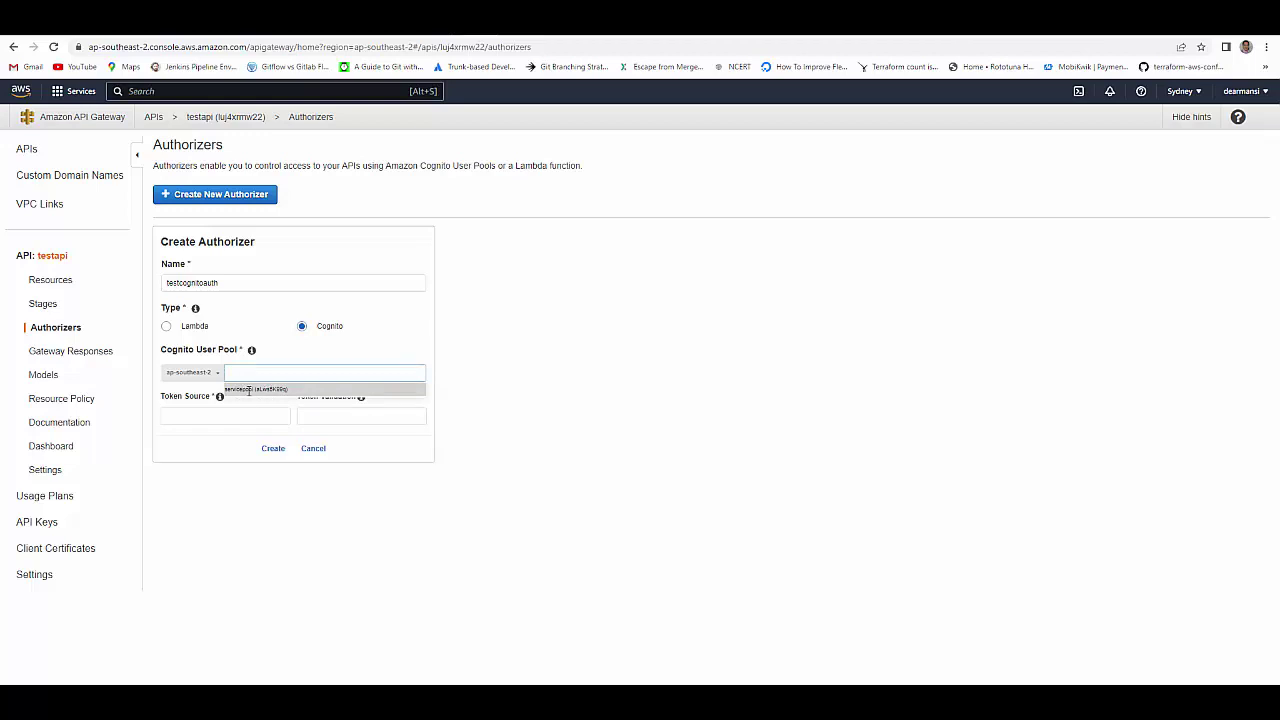
left_click(249, 389)
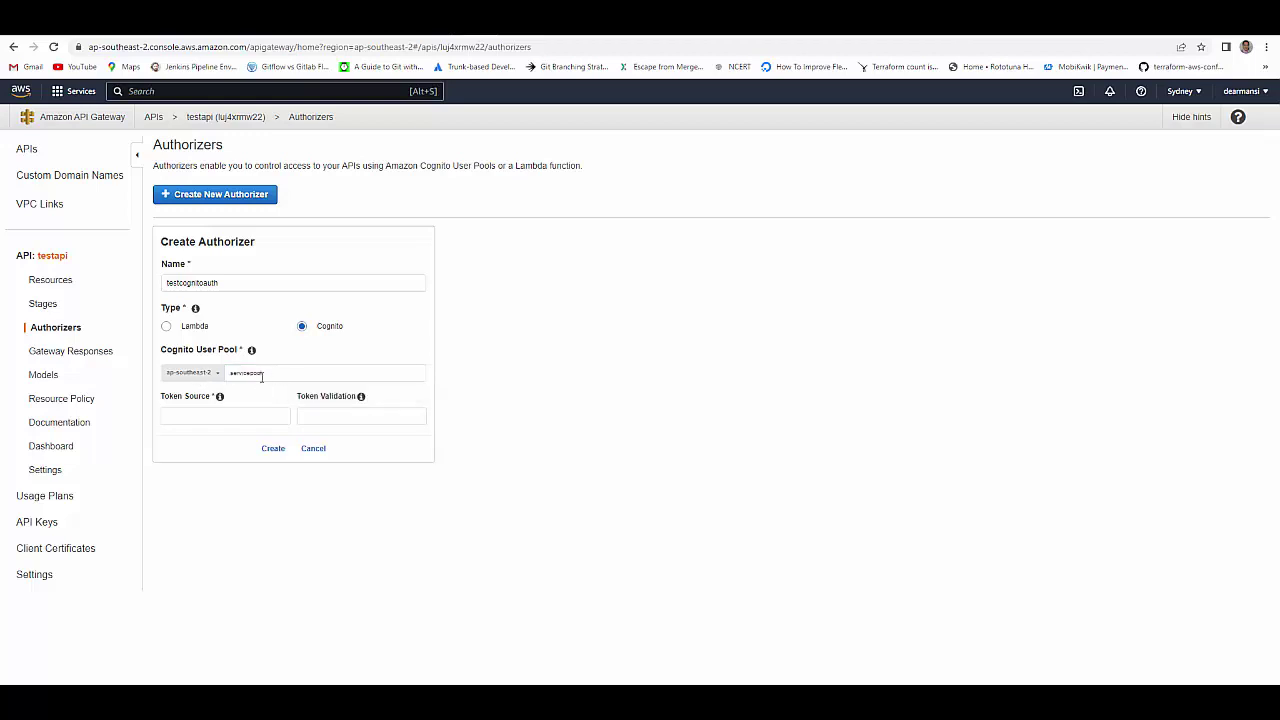
left_click(230, 417)
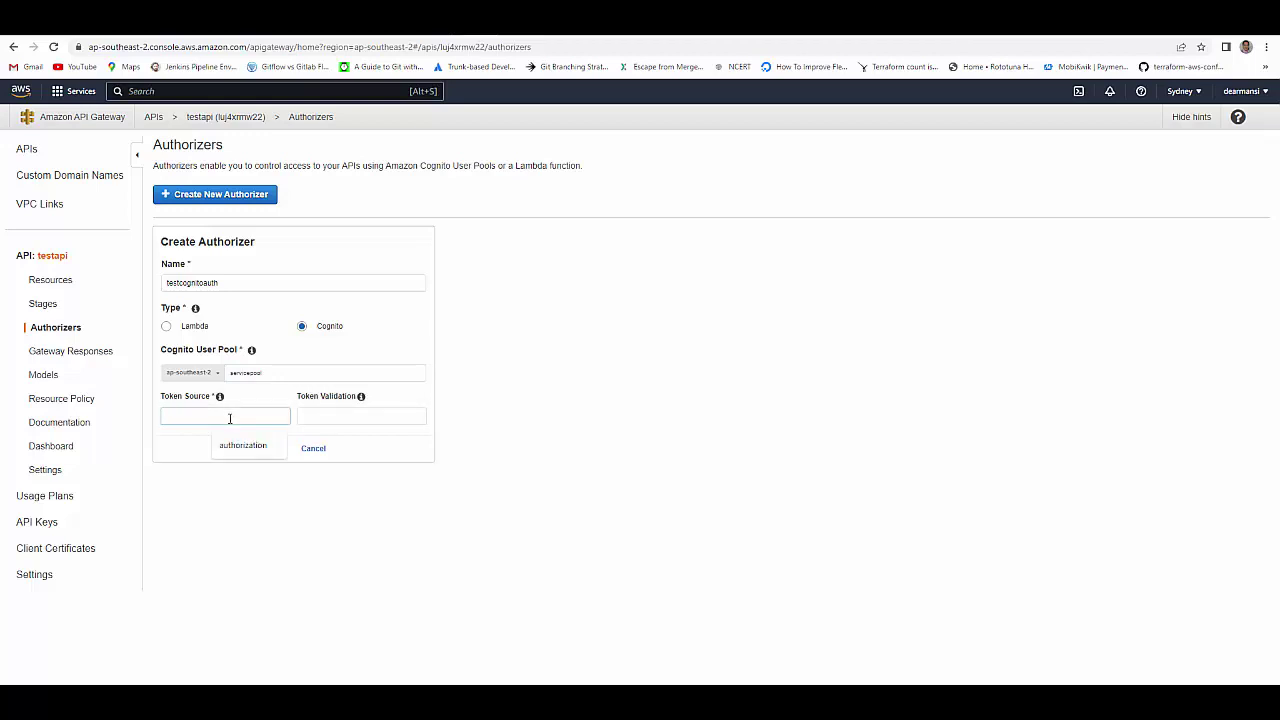
left_click(238, 451)
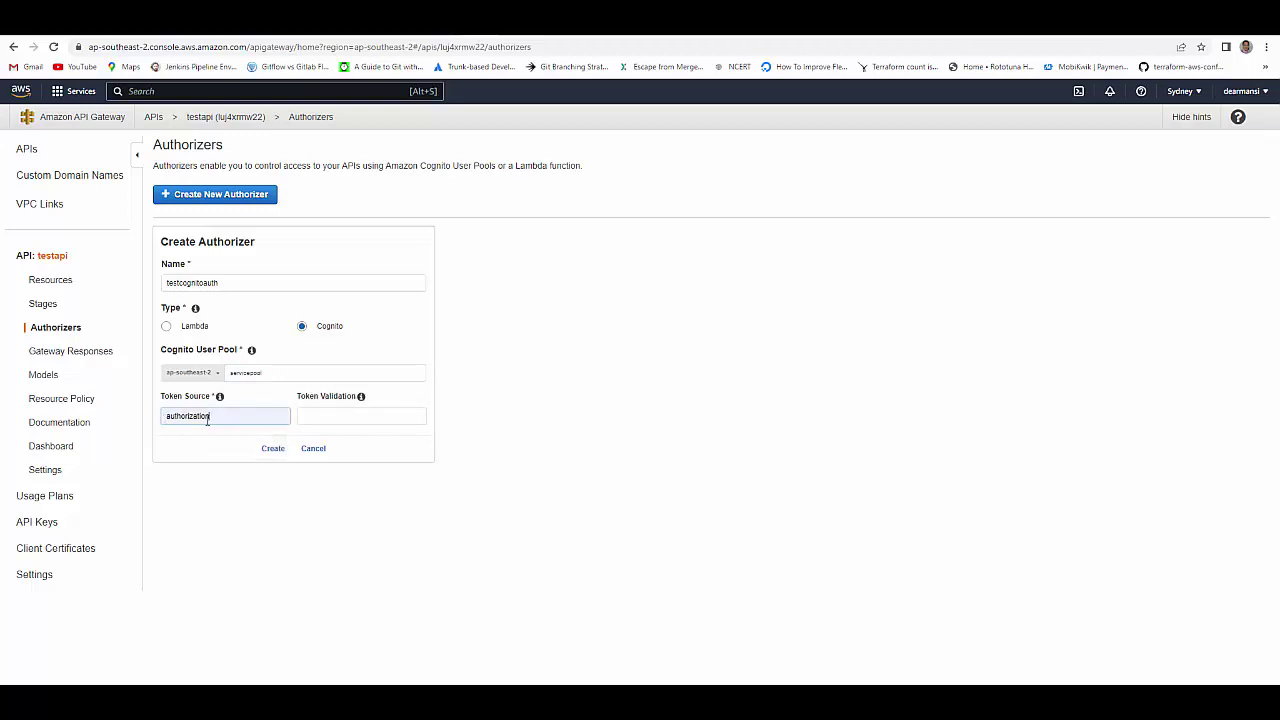
left_click(274, 448)
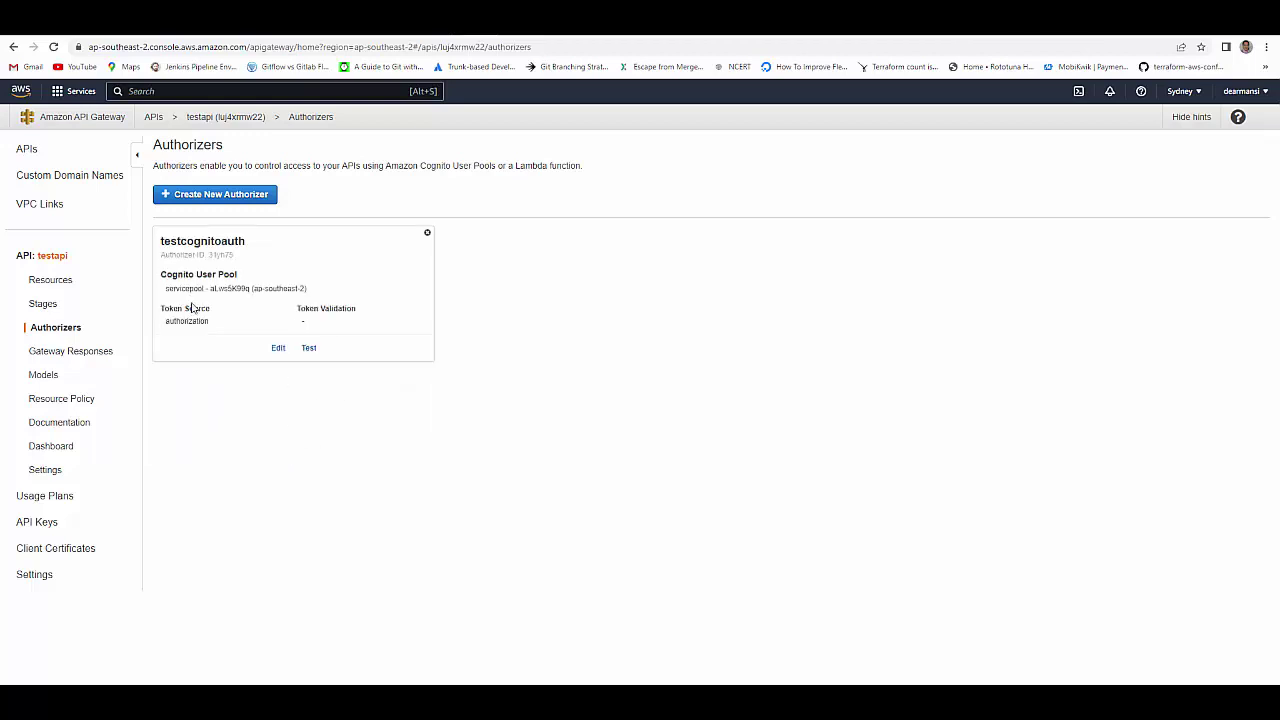
- Review the Method Request settings of the /test GET and POST methods
left_click(56, 283)
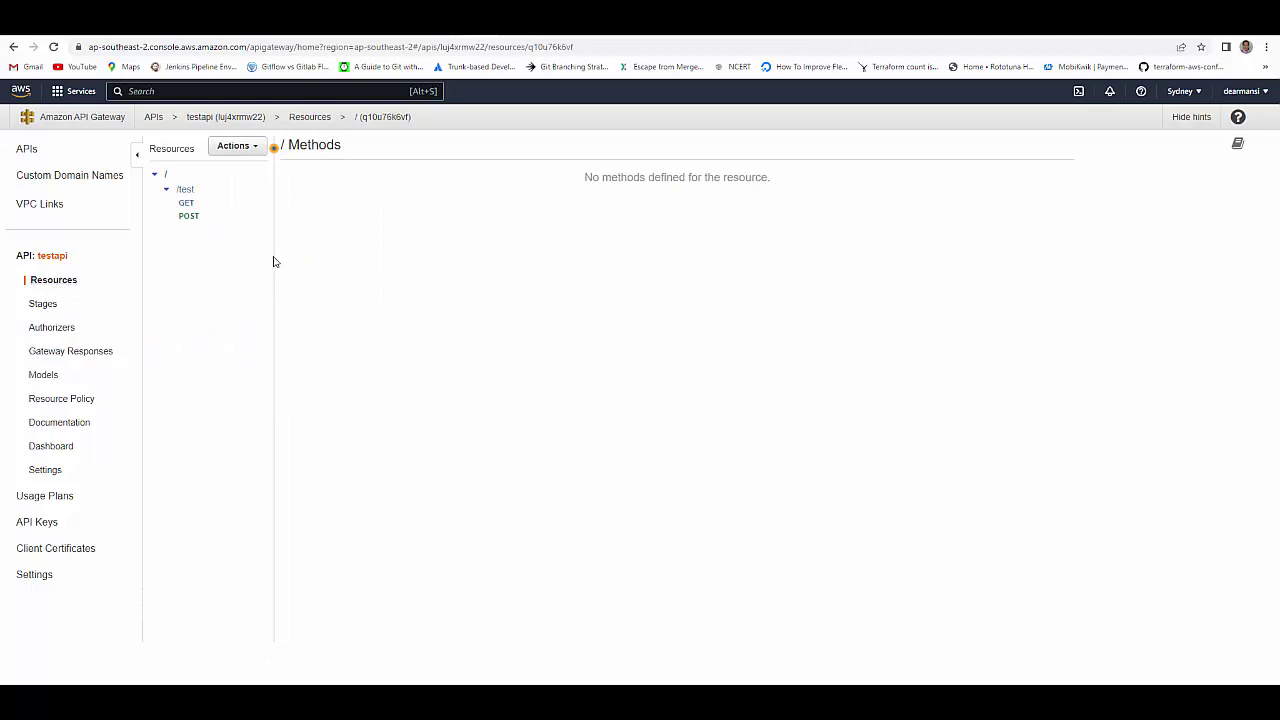
left_click(187, 205)
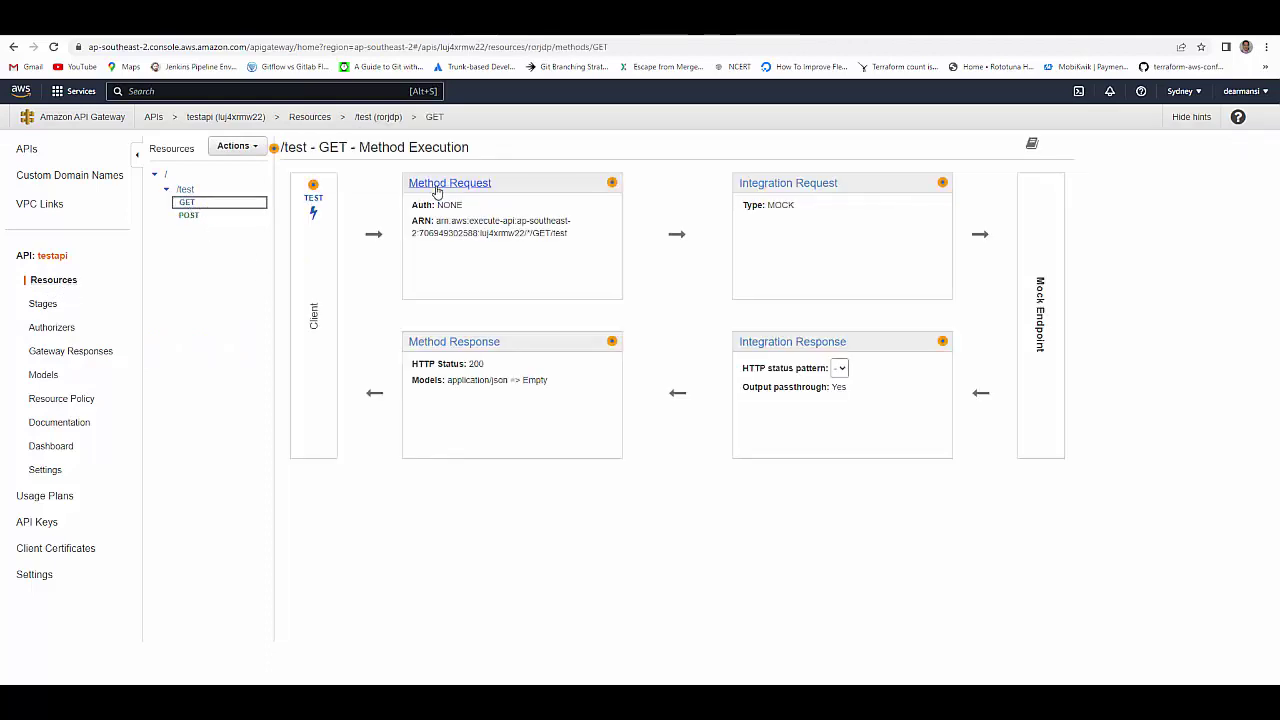
left_click(440, 184)
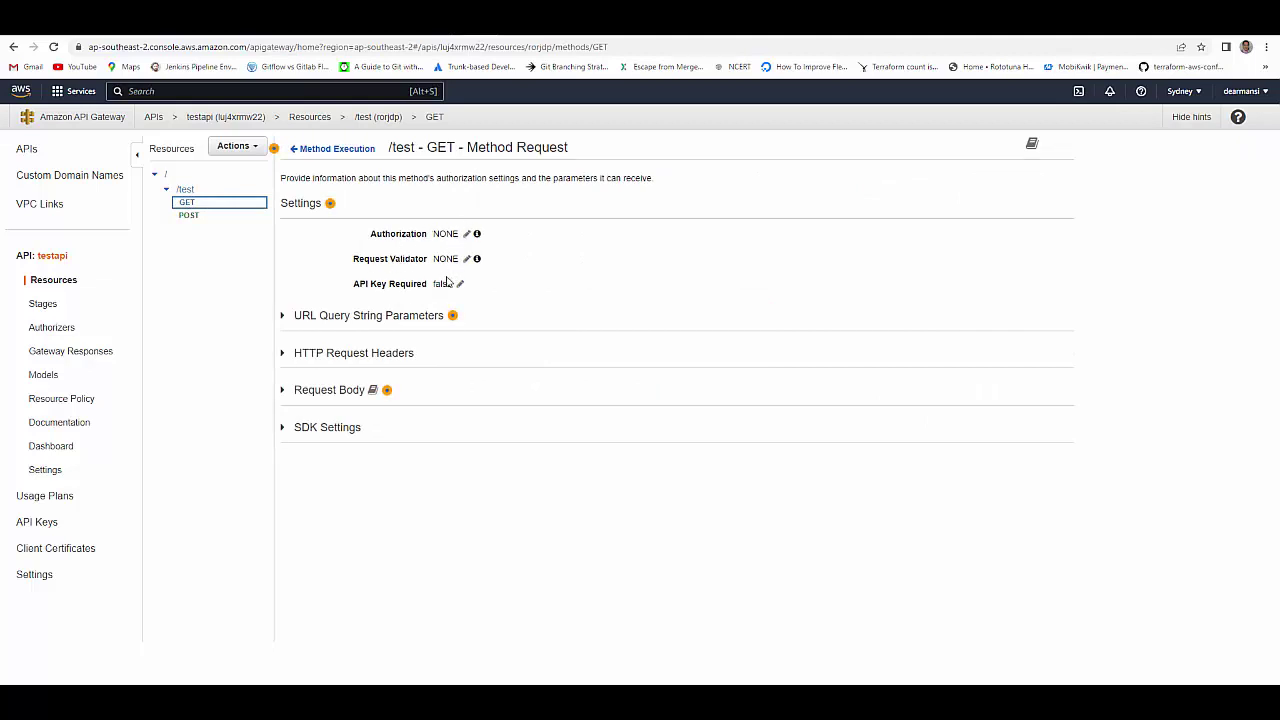
left_click(188, 222)
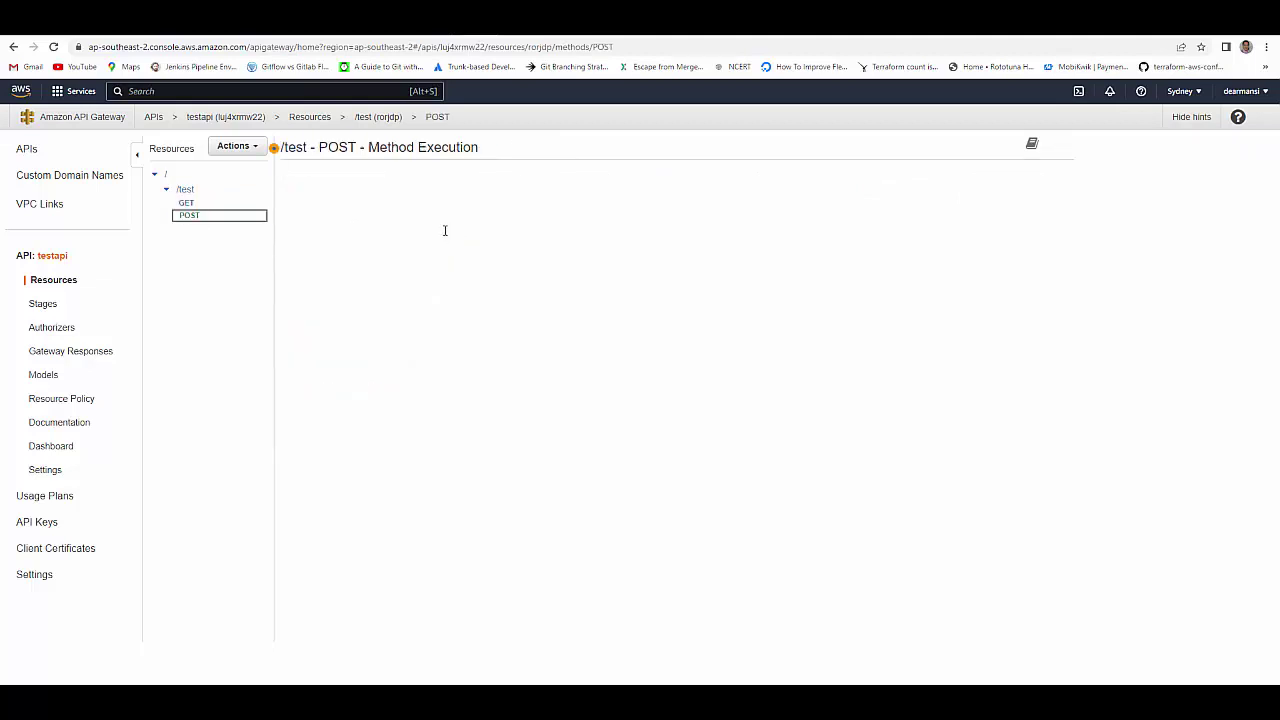
left_click(452, 184)
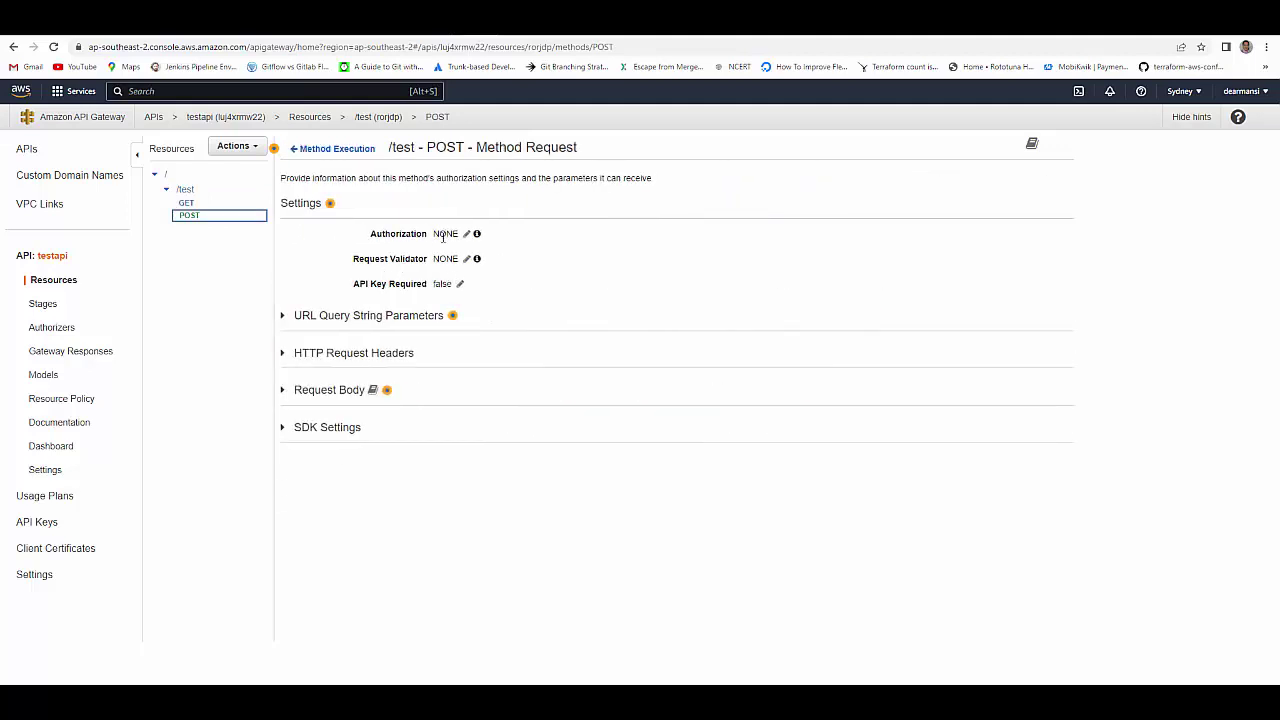
- Deploy the testapi API to the v1 stage
left_click(252, 150)
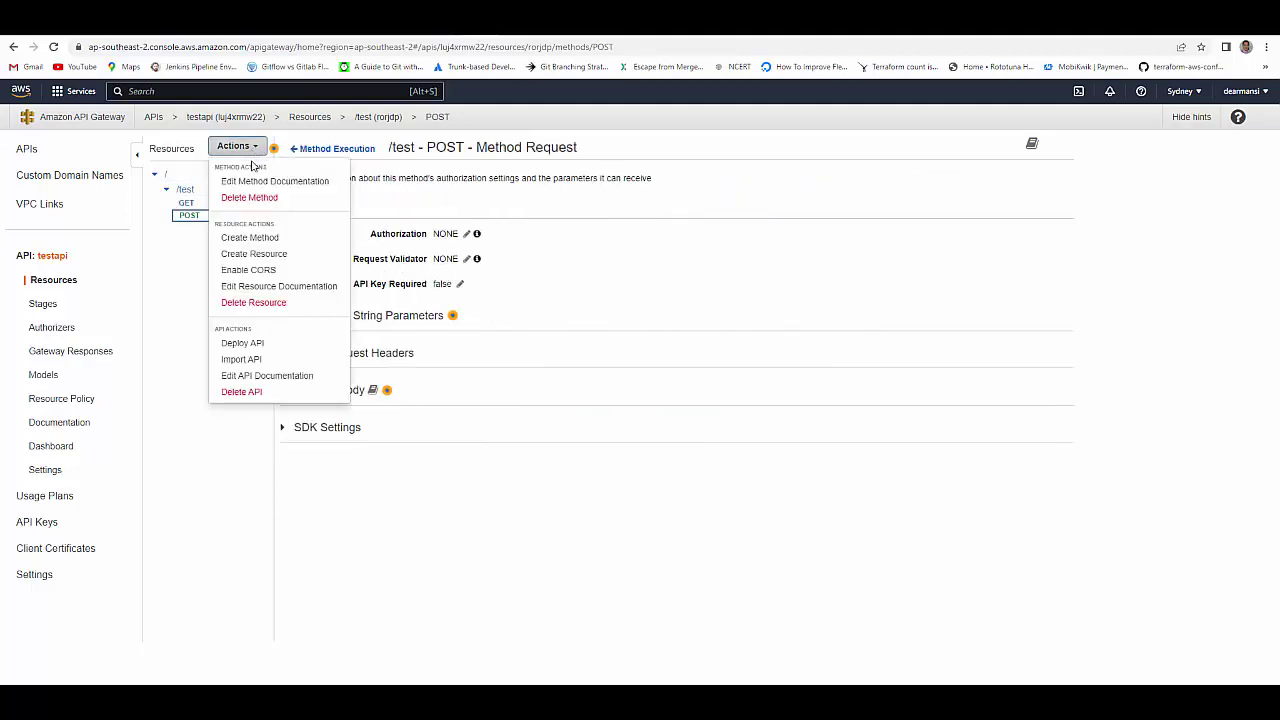
left_click(245, 342)
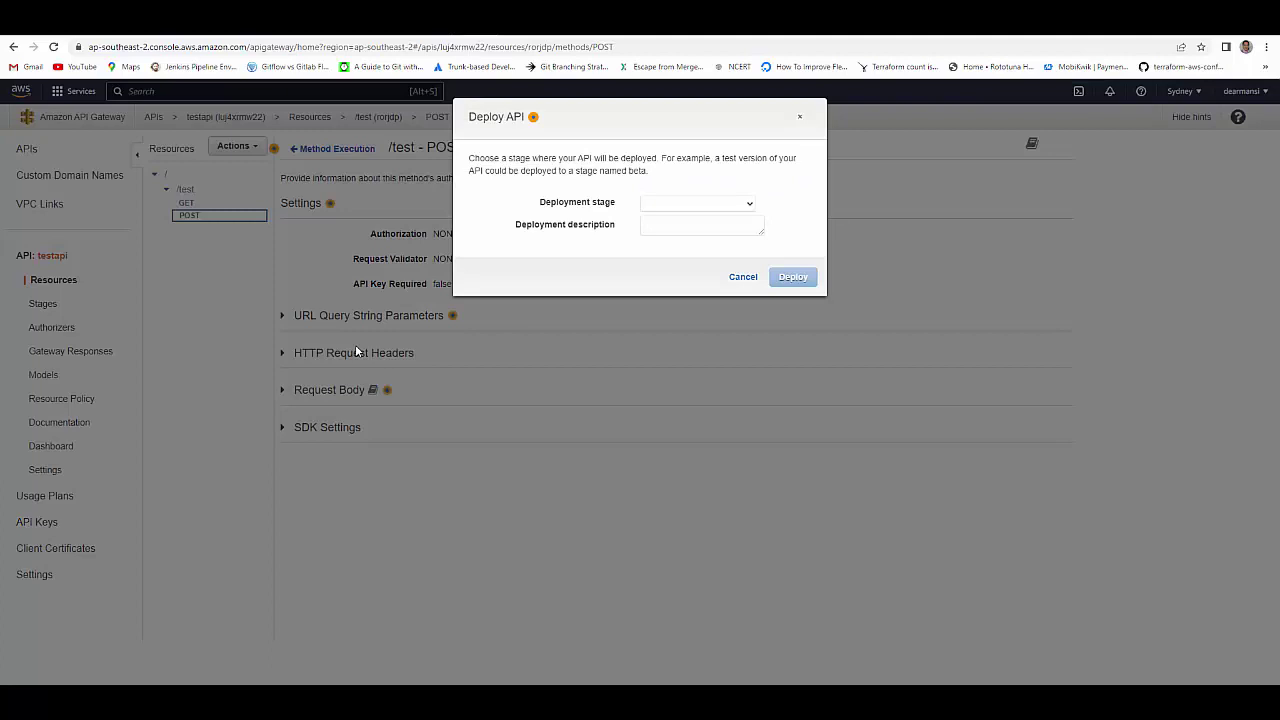
left_click(656, 205)
left_click(652, 223)
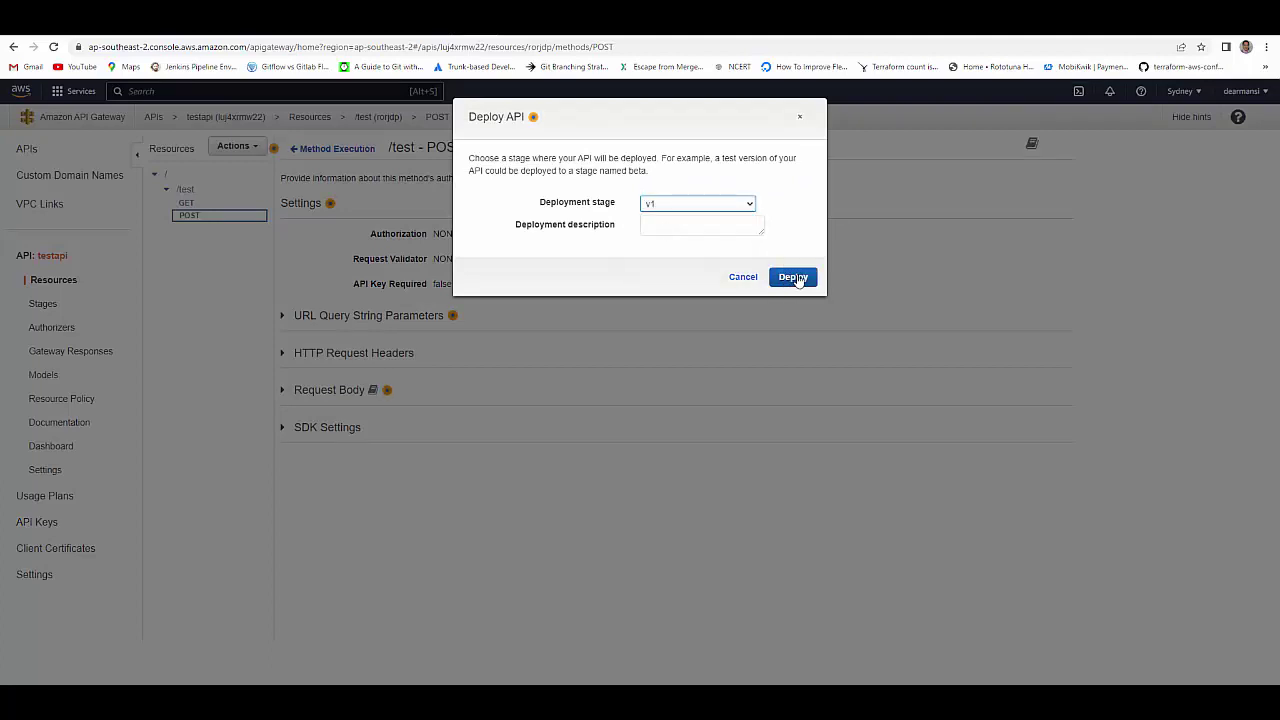
left_click(794, 278)
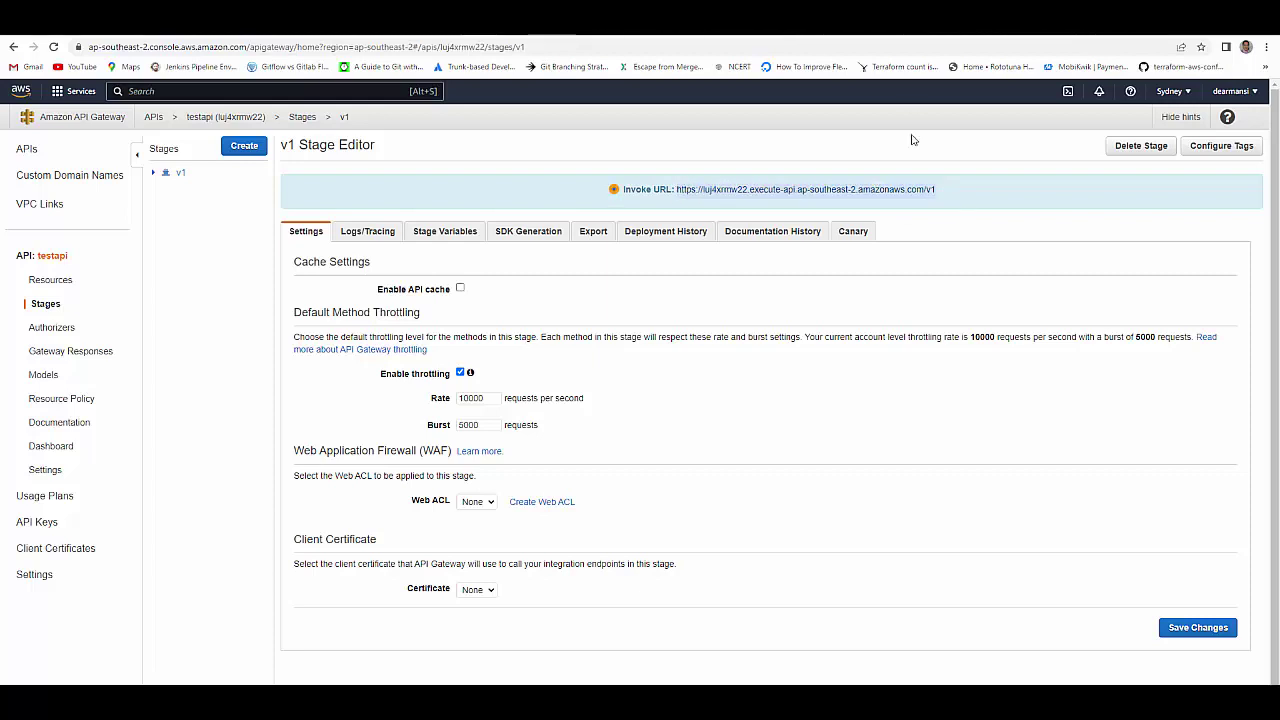
- Replace the Postman GET request's base URL with the v1 invoke URL, keeping /test
left_click(818, 20)
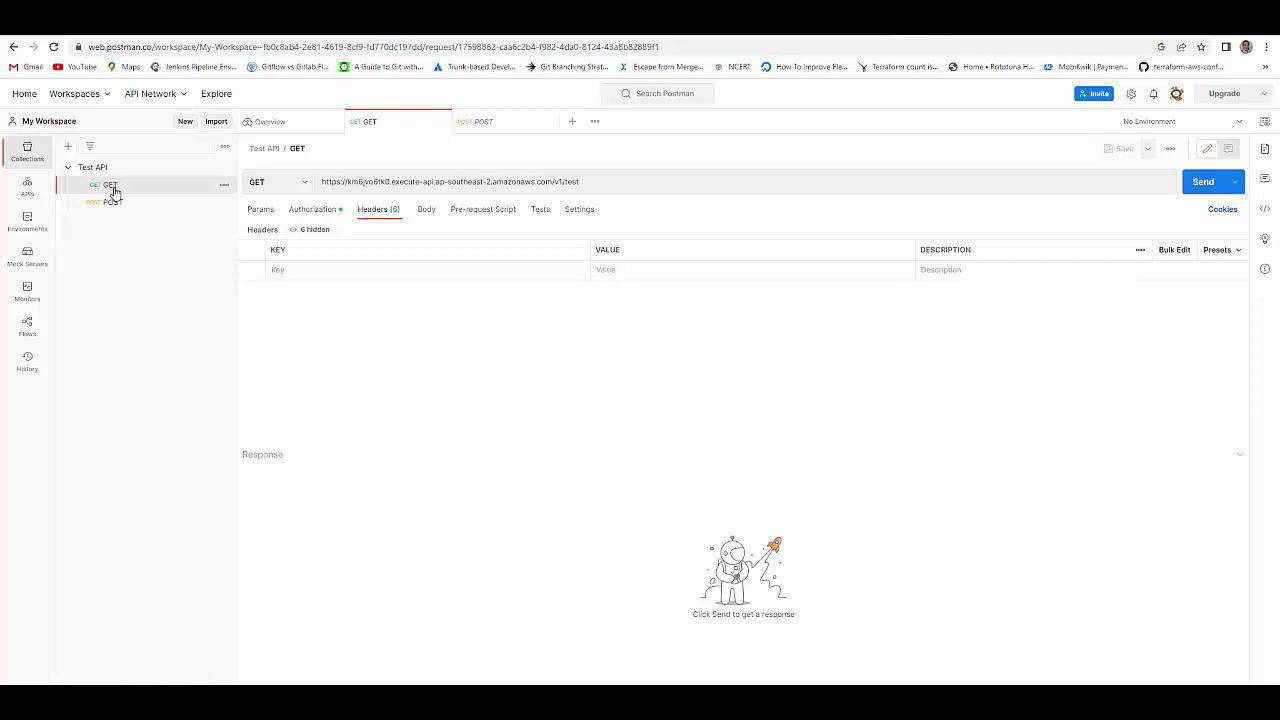
left_click_drag(563, 184, 313, 185)
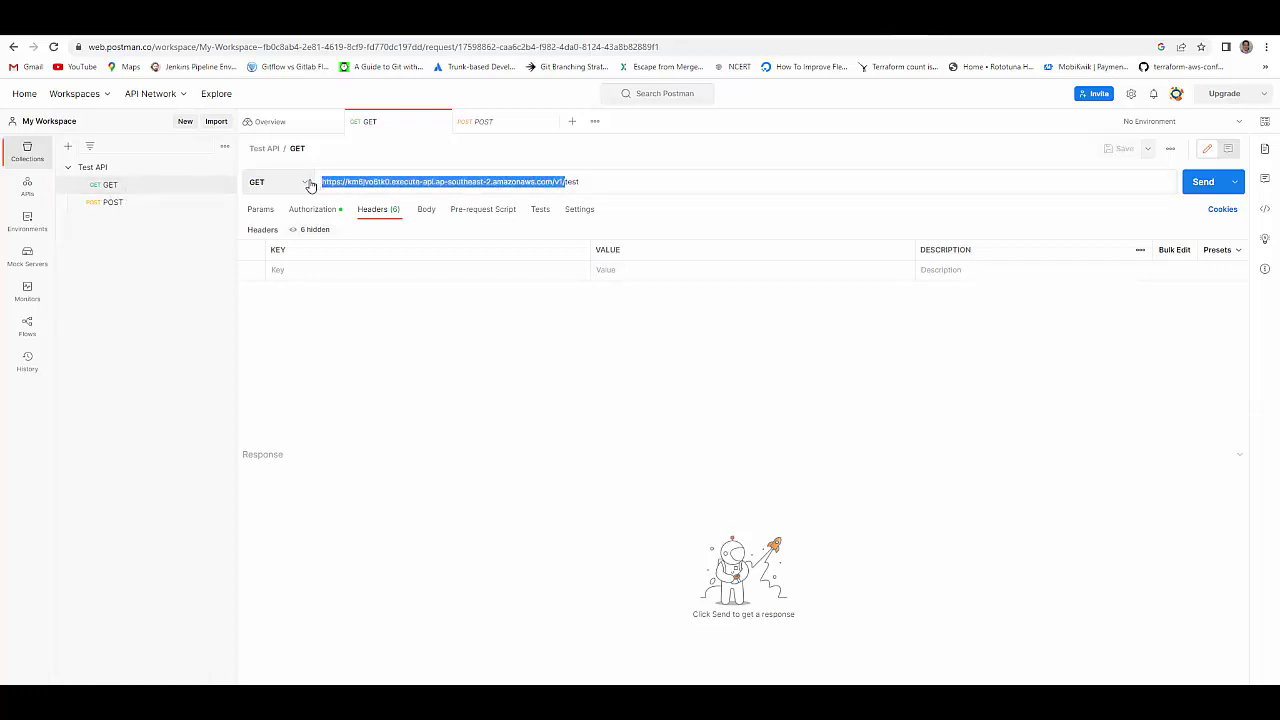
type("https://iuj4xmw22.execute-api.ap-southeast-2.amazonaws.com/v1")
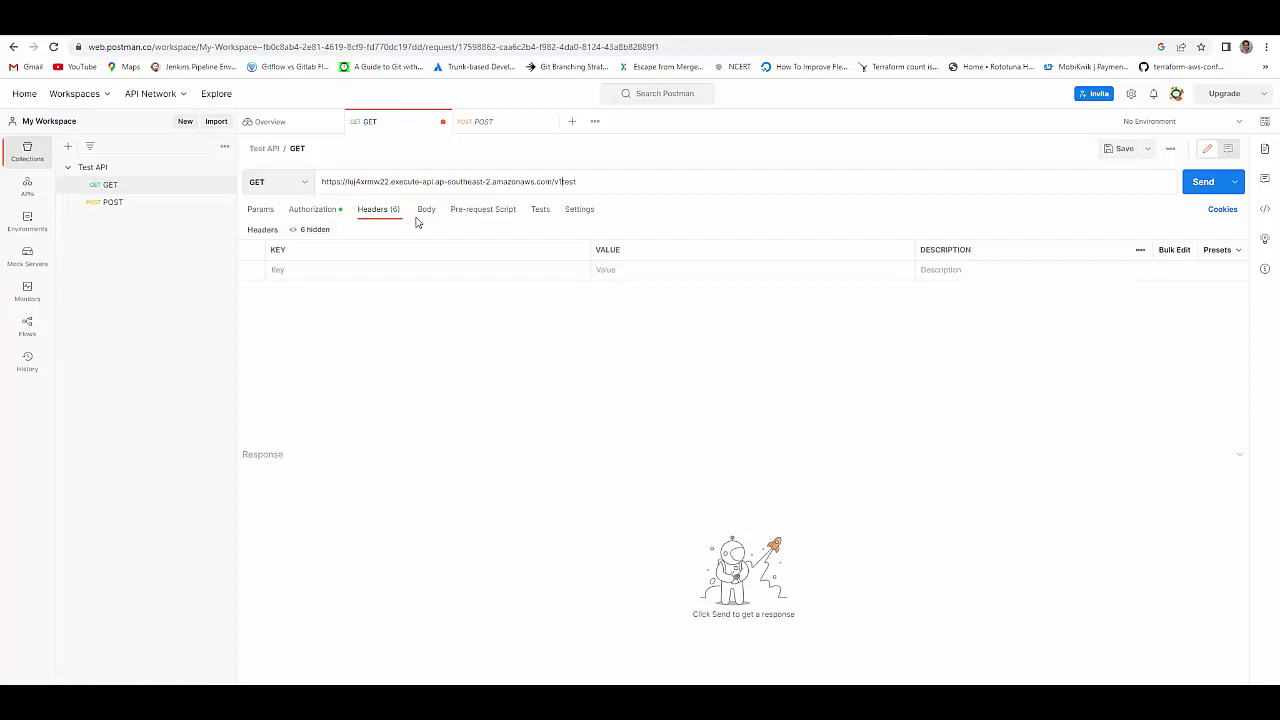
left_click(602, 182)
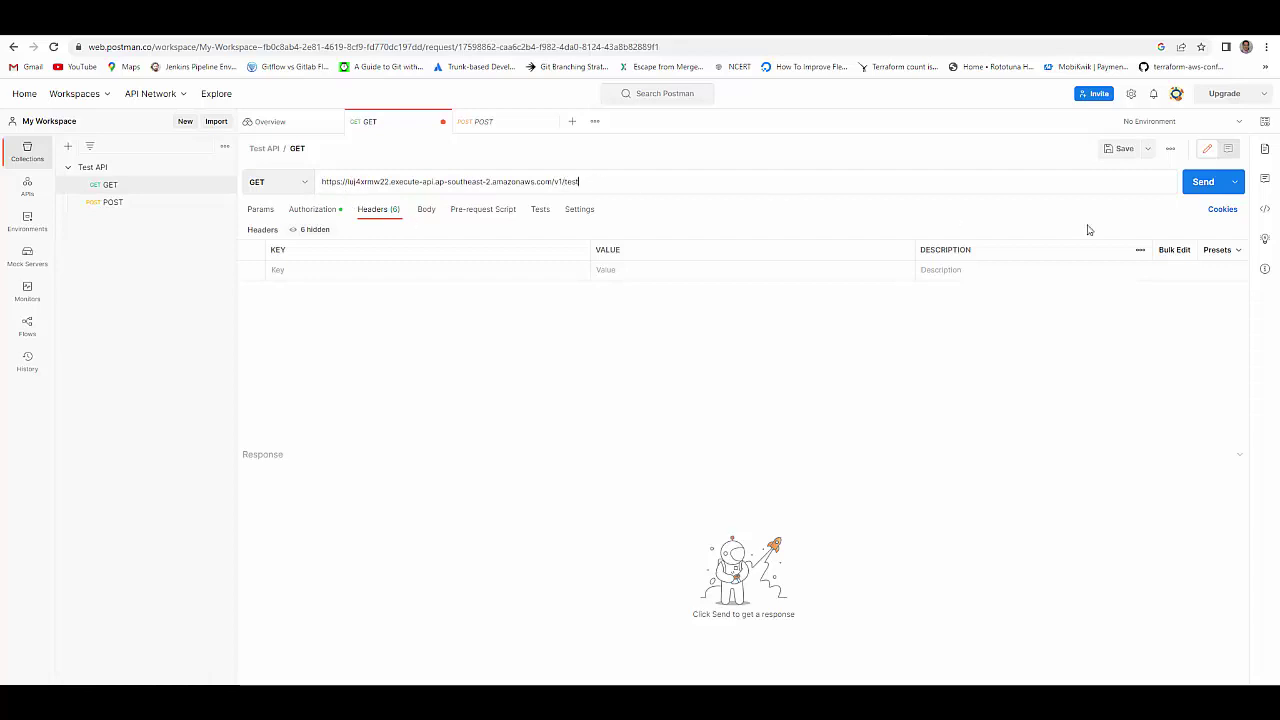
- Send the GET request and confirm 200 OK with 'This is working'
left_click(1199, 183)
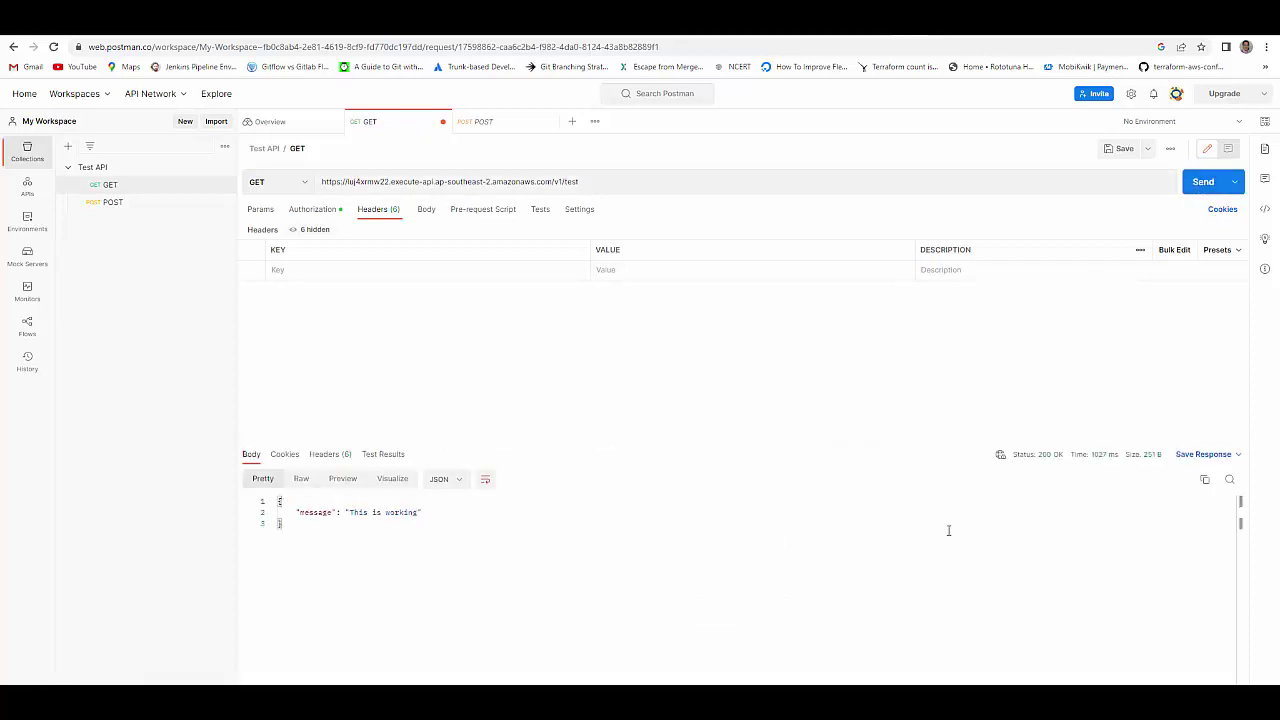
left_click_drag(423, 513, 290, 512)
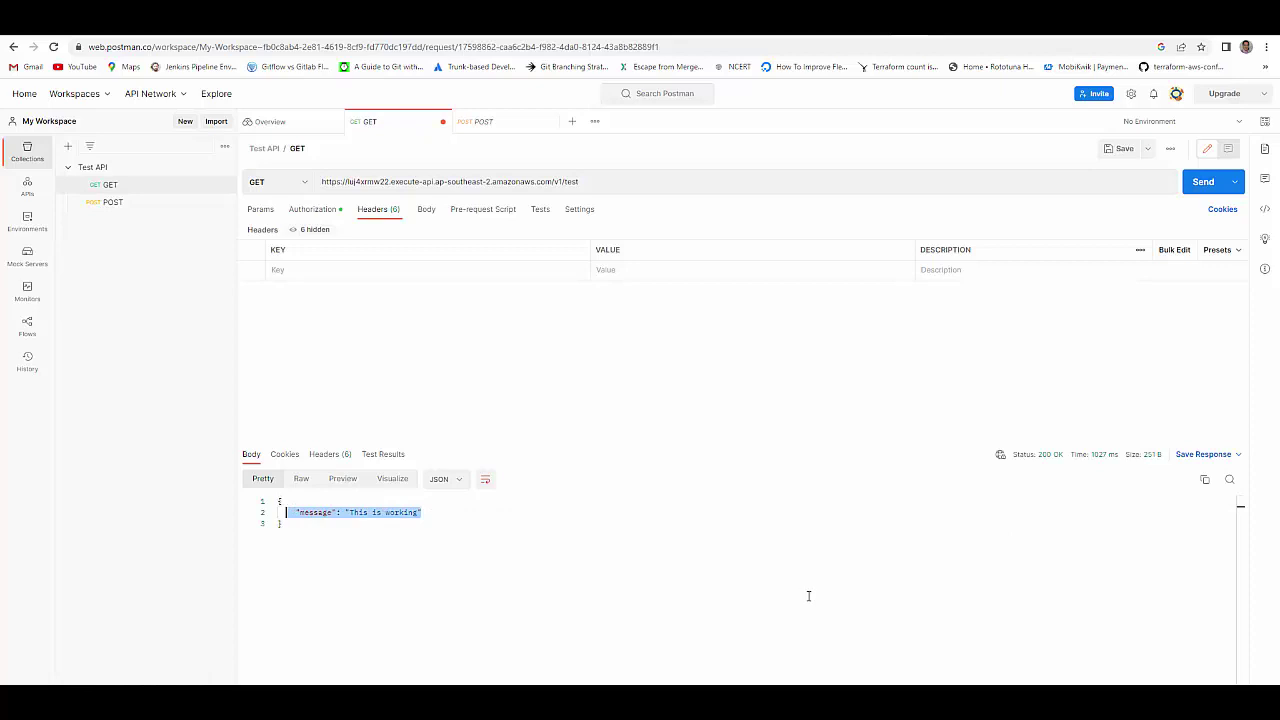
mouse_move(1044, 463)
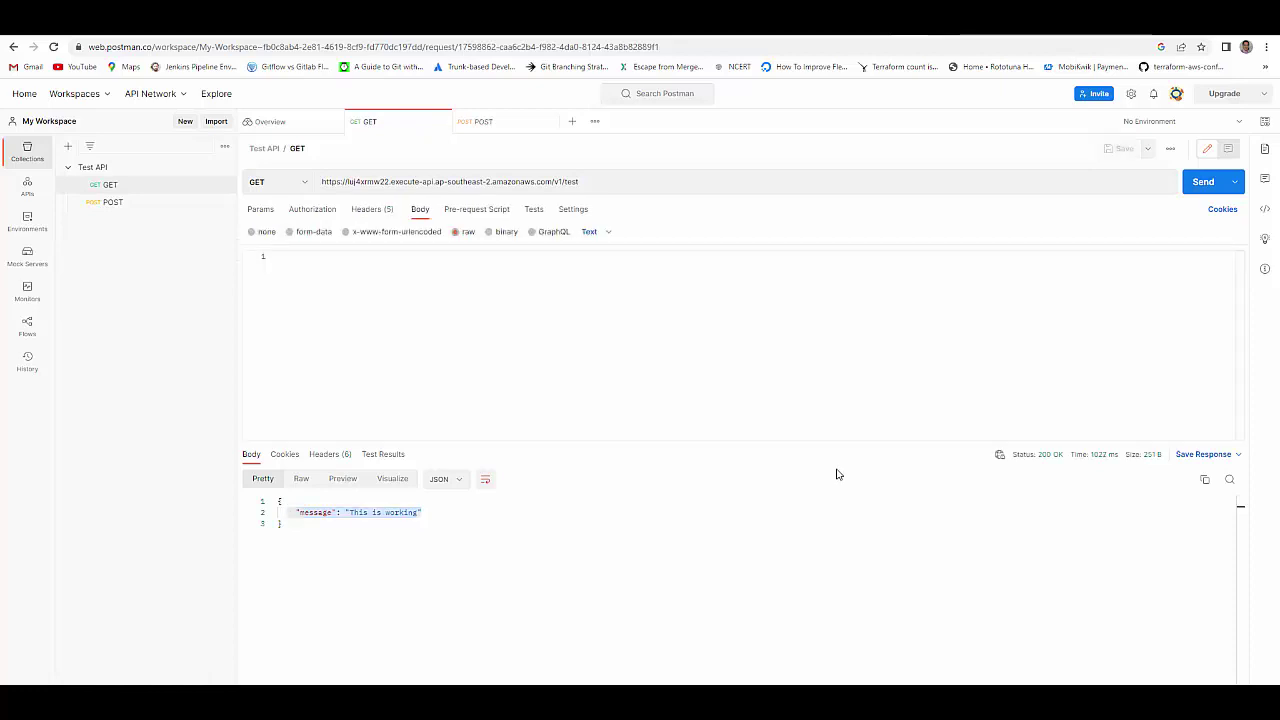
left_click(476, 36)
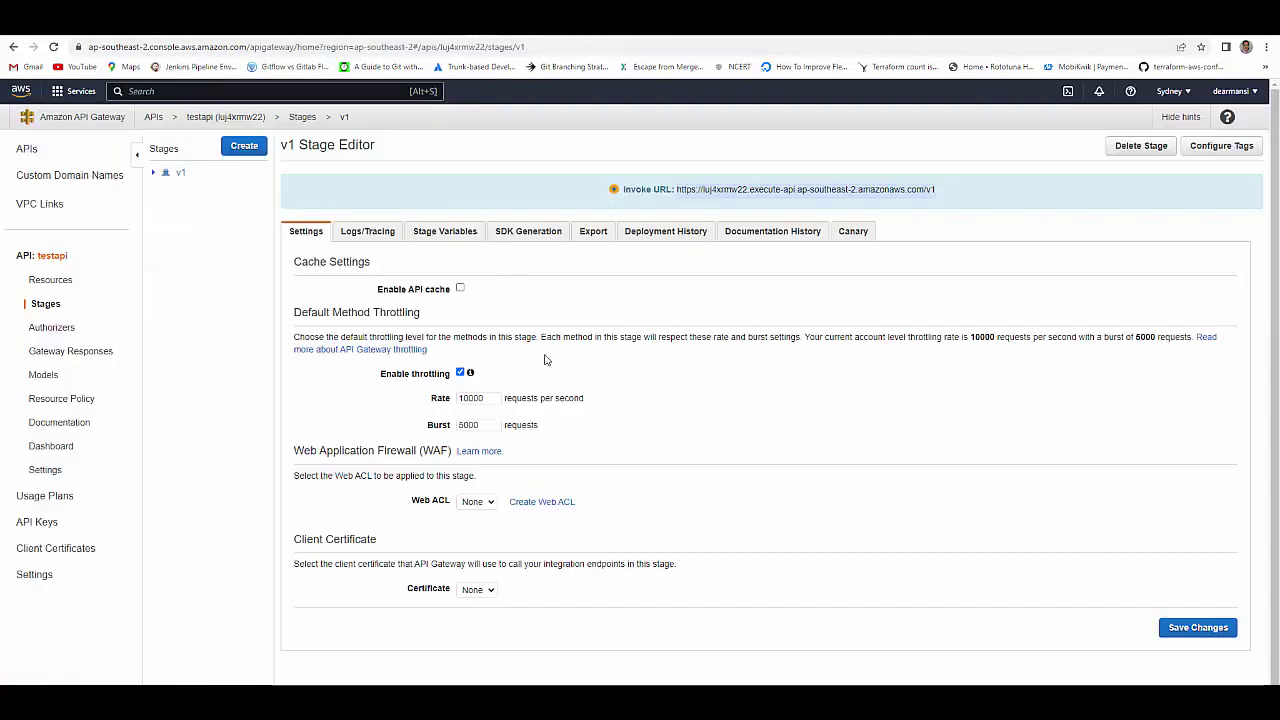
- Set the /test GET method's authorization to the testcognitoauth authorizer, reloading so it appears
left_click(52, 328)
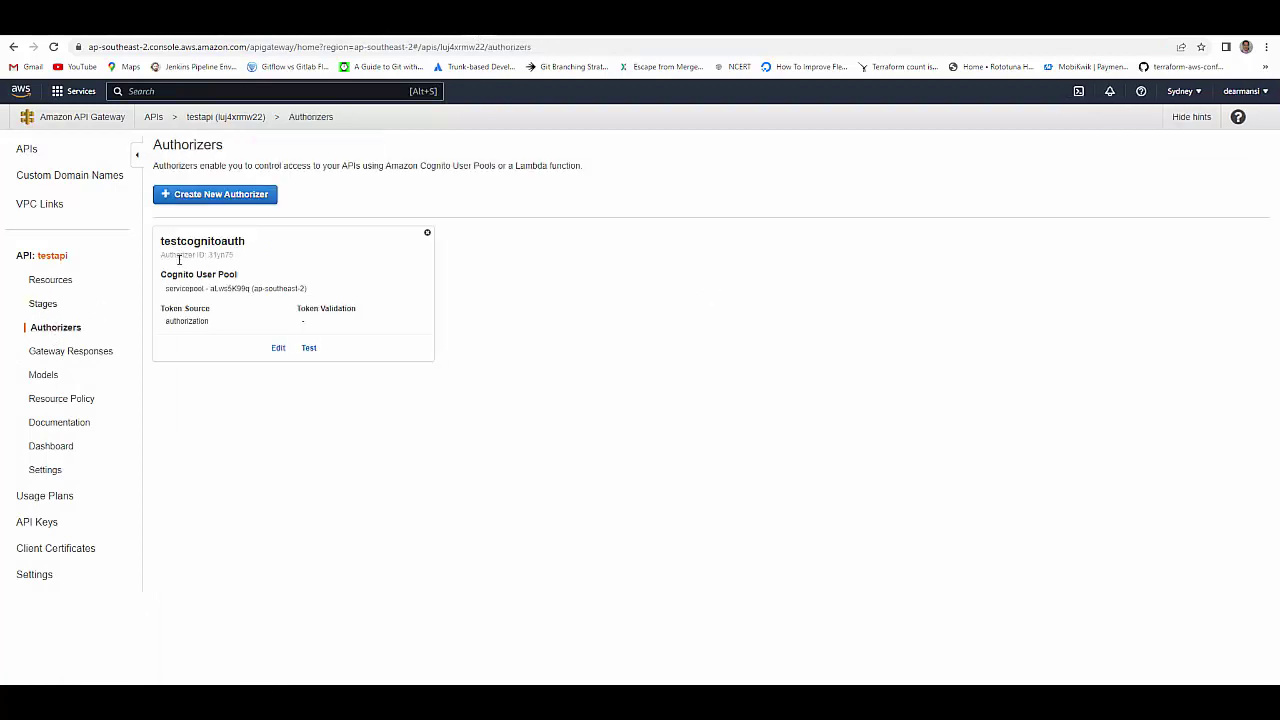
left_click(50, 283)
left_click(186, 208)
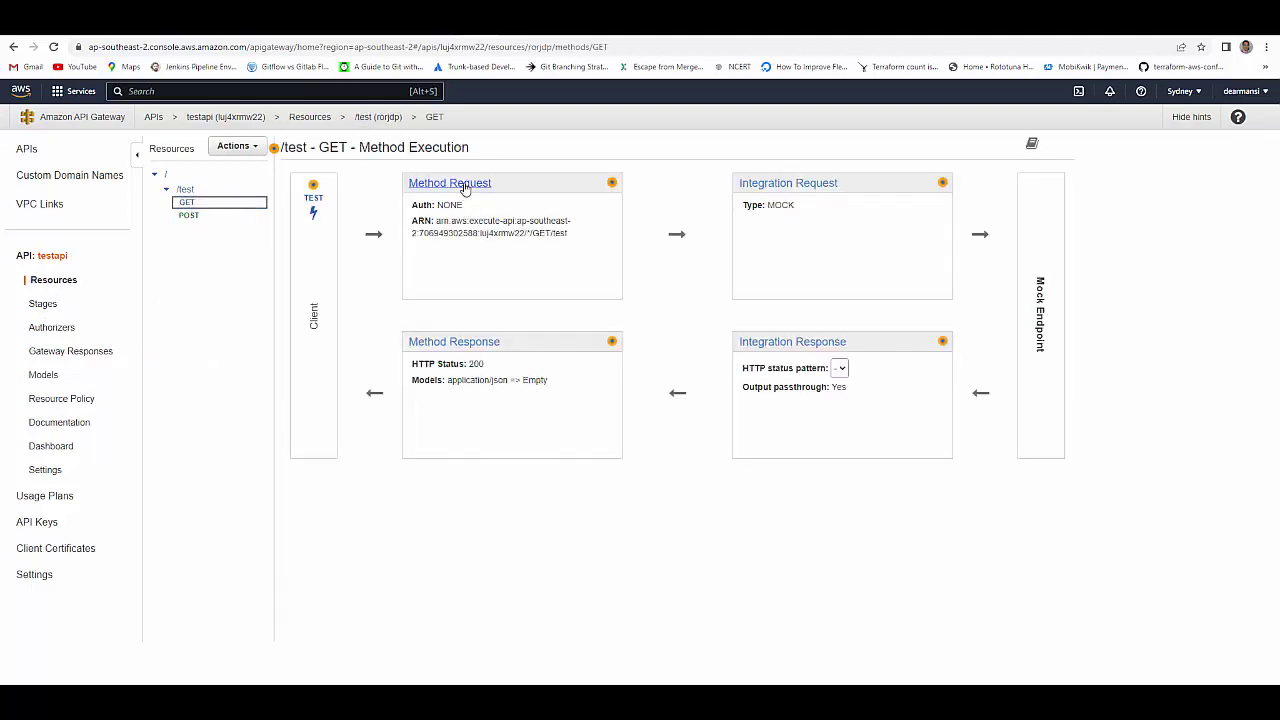
left_click(462, 184)
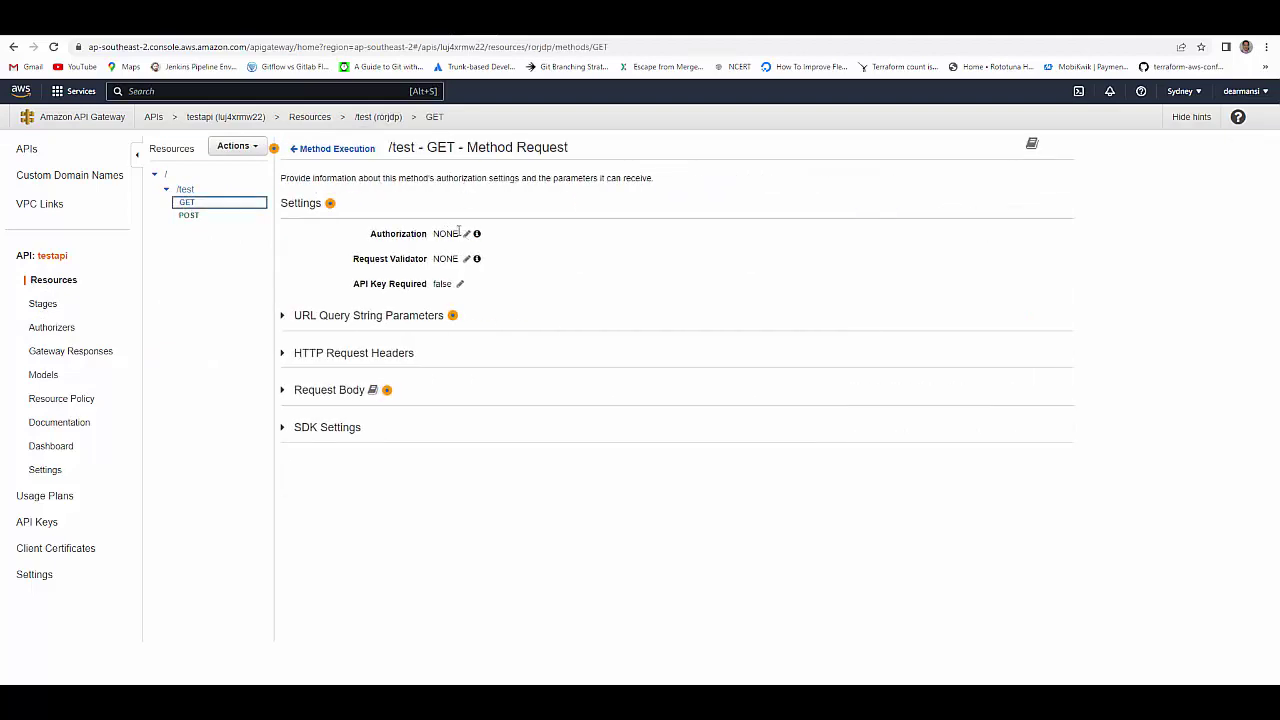
left_click(466, 233)
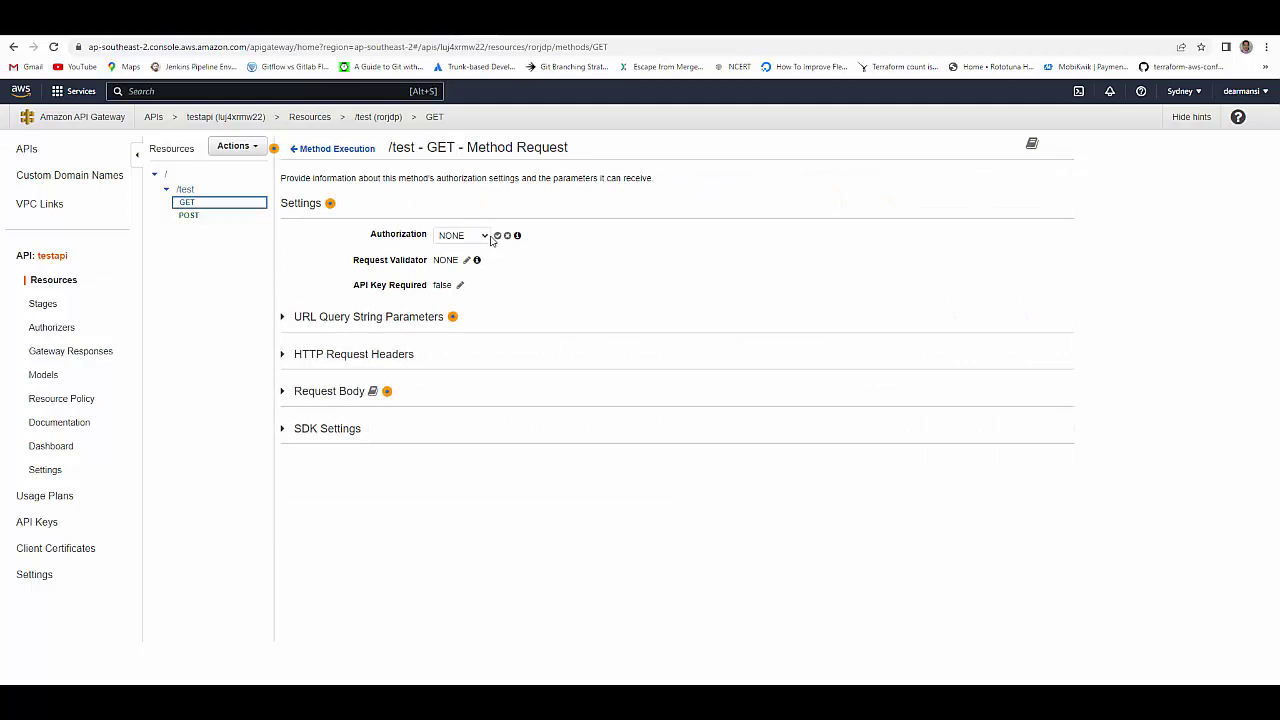
left_click(486, 237)
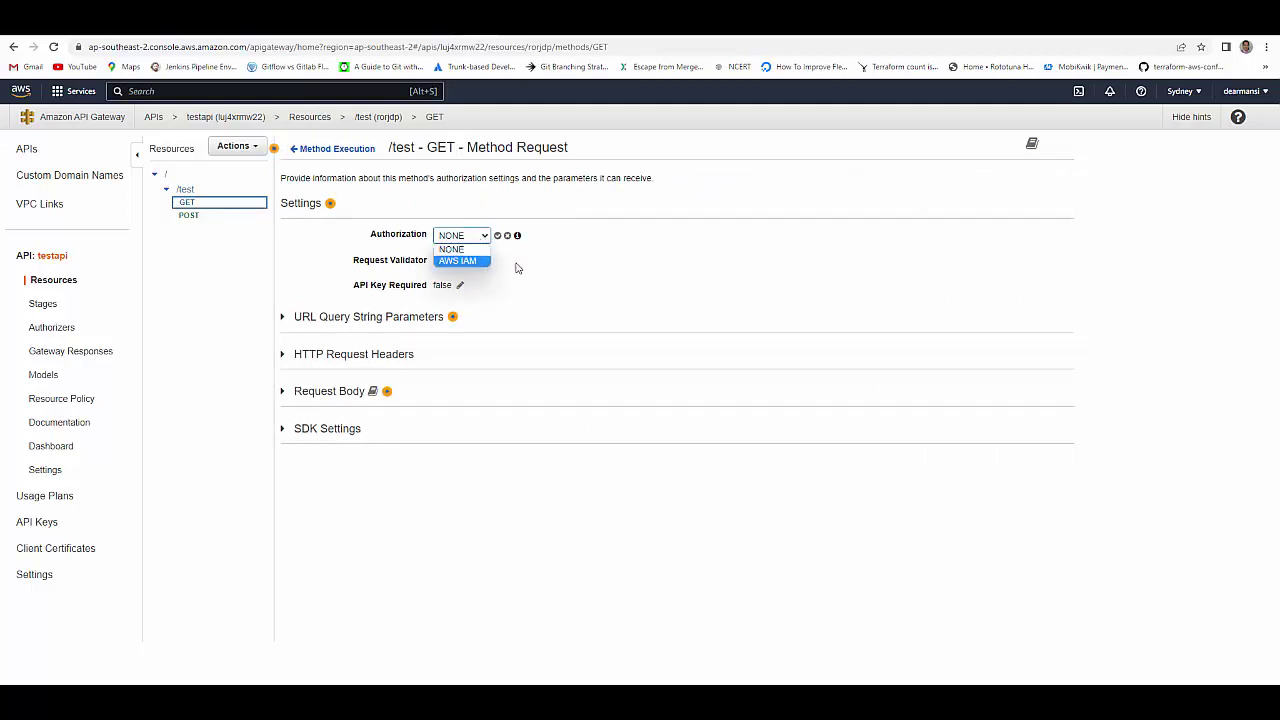
left_click(53, 47)
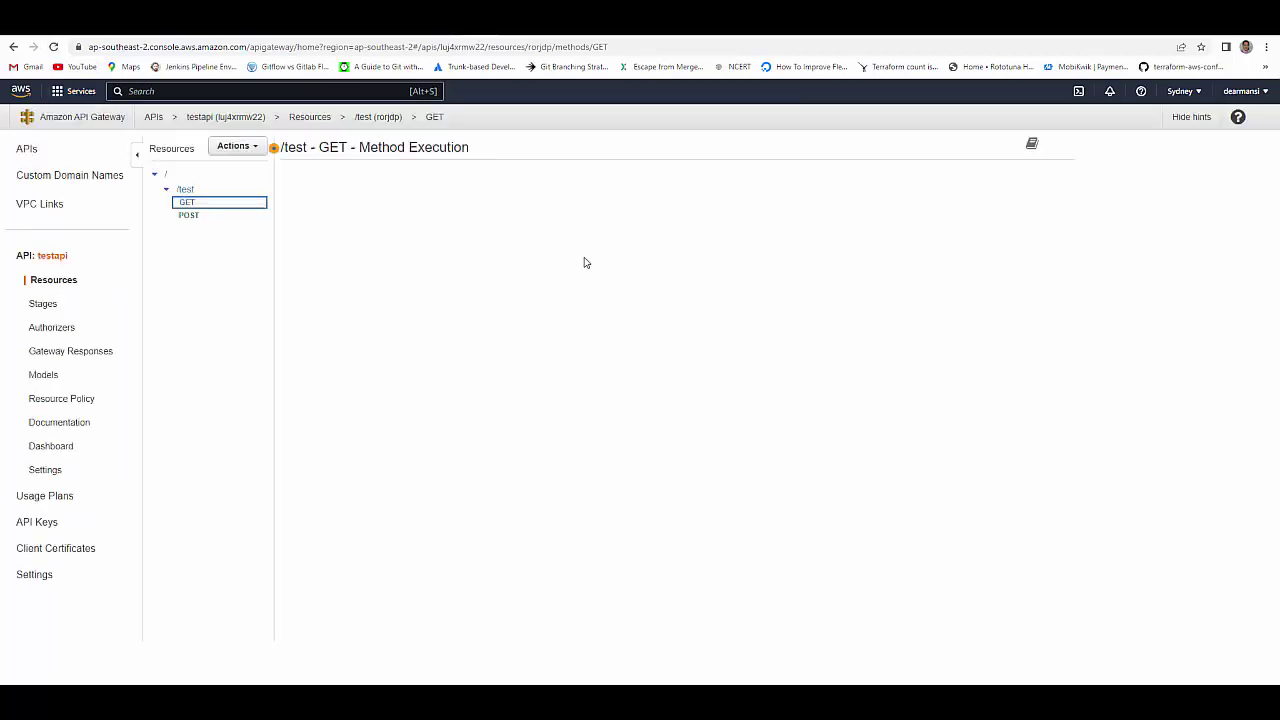
left_click(470, 183)
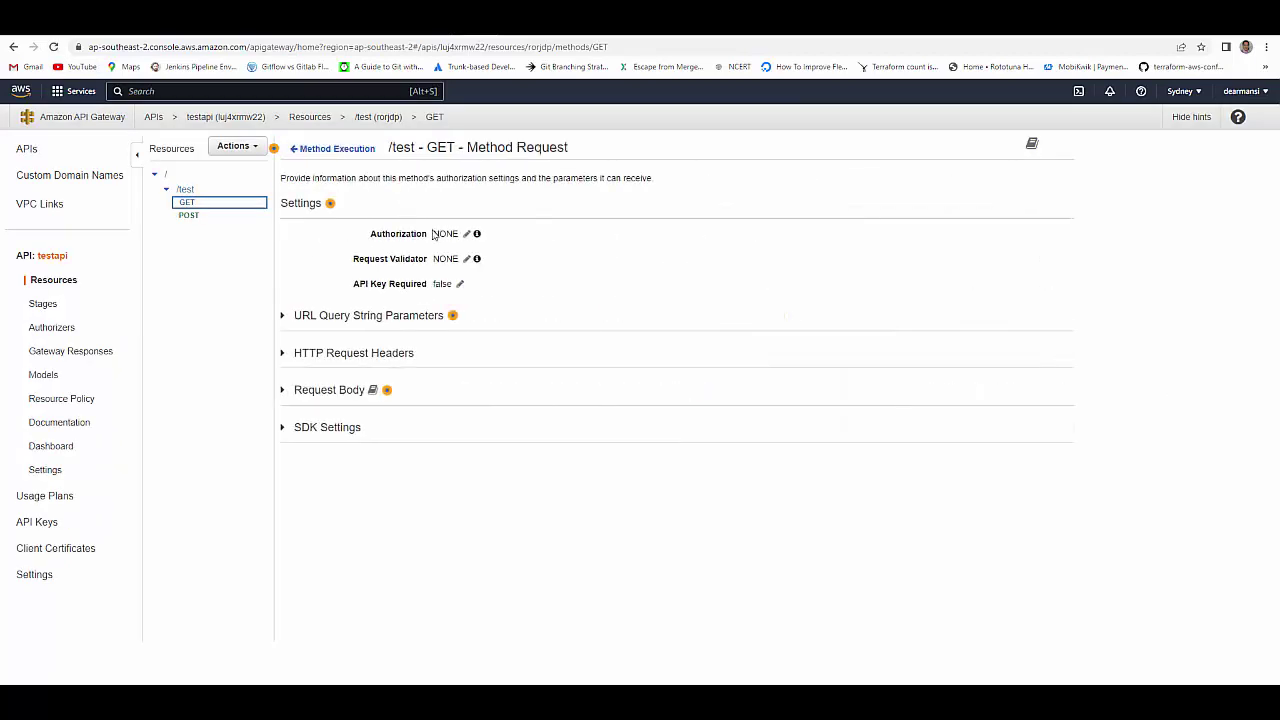
left_click(466, 235)
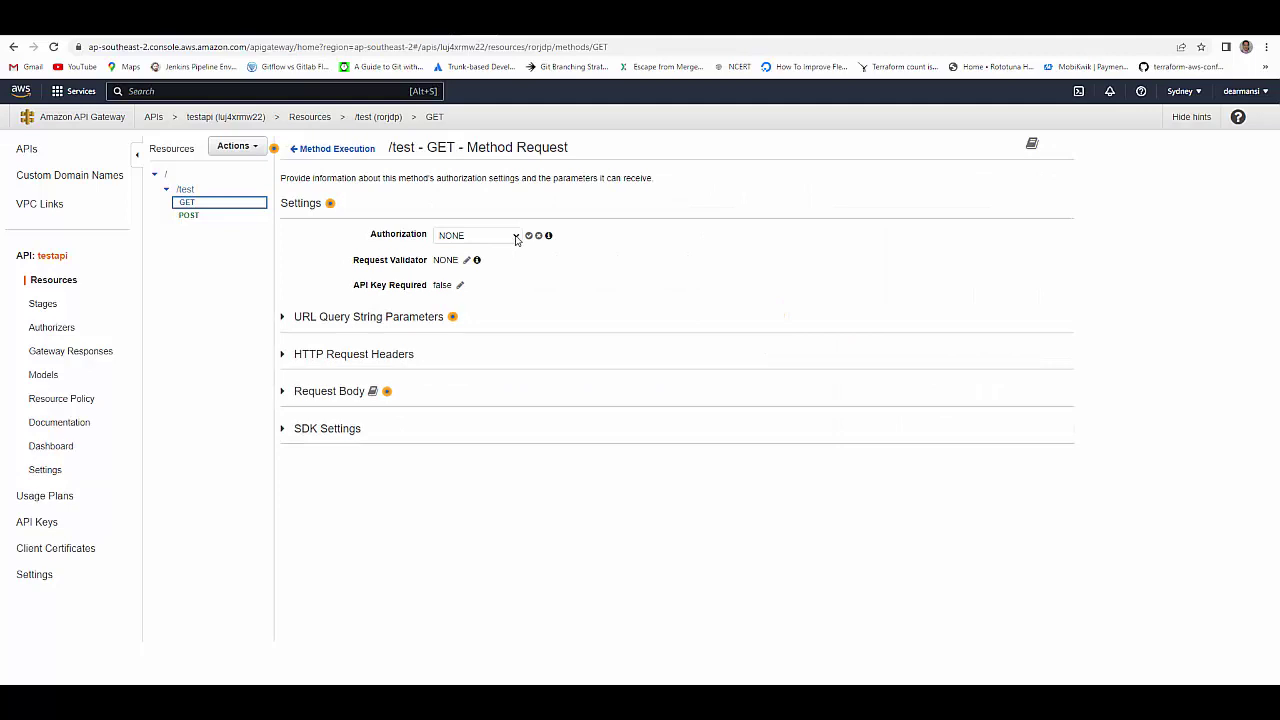
left_click(516, 239)
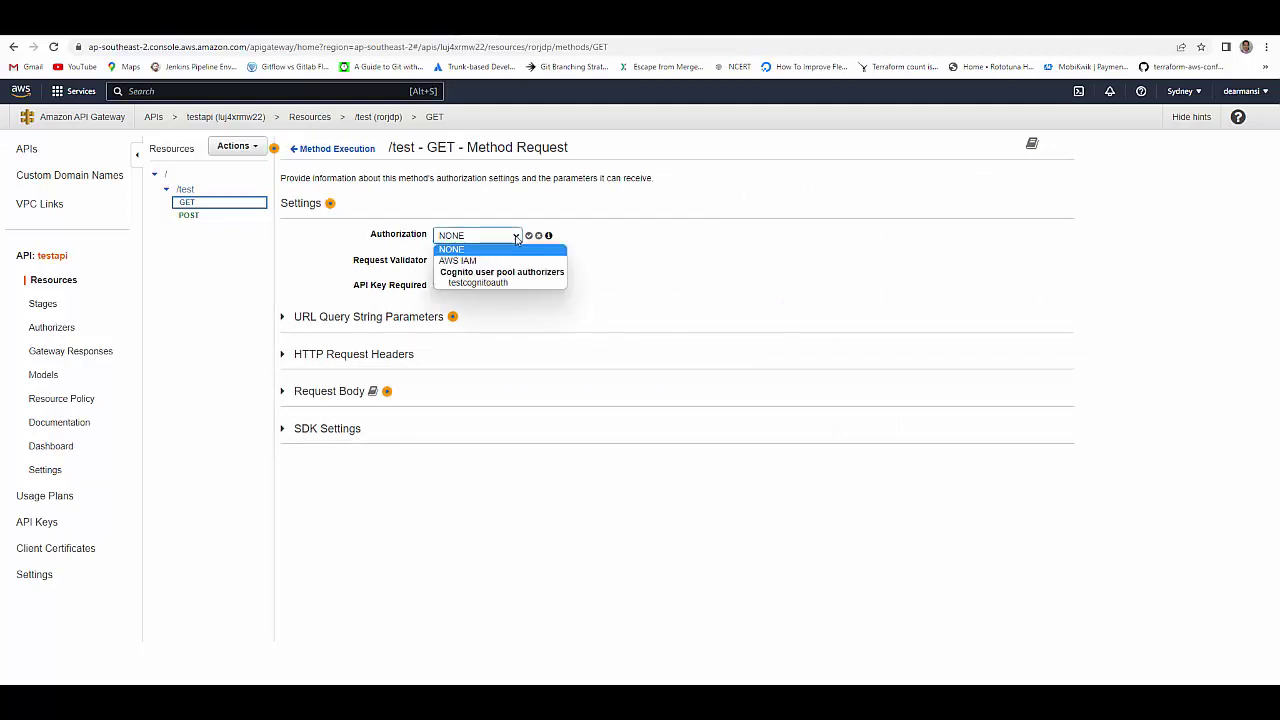
left_click(481, 285)
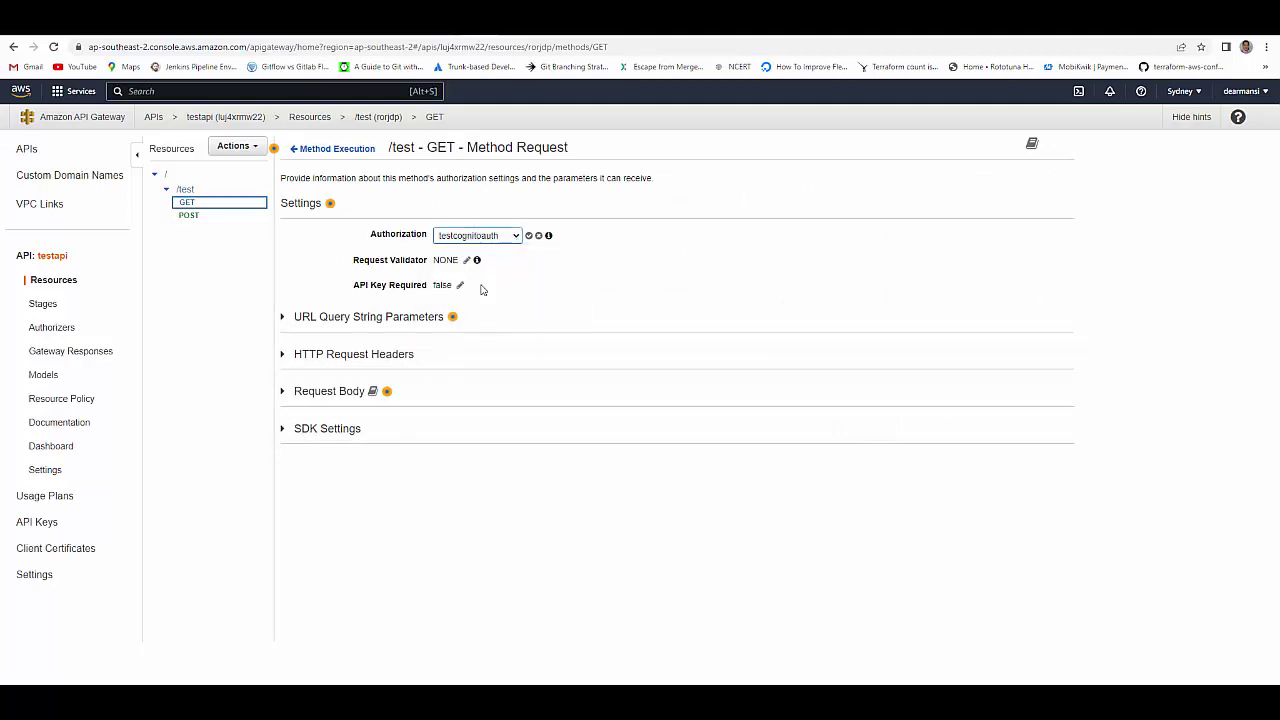
left_click(529, 235)
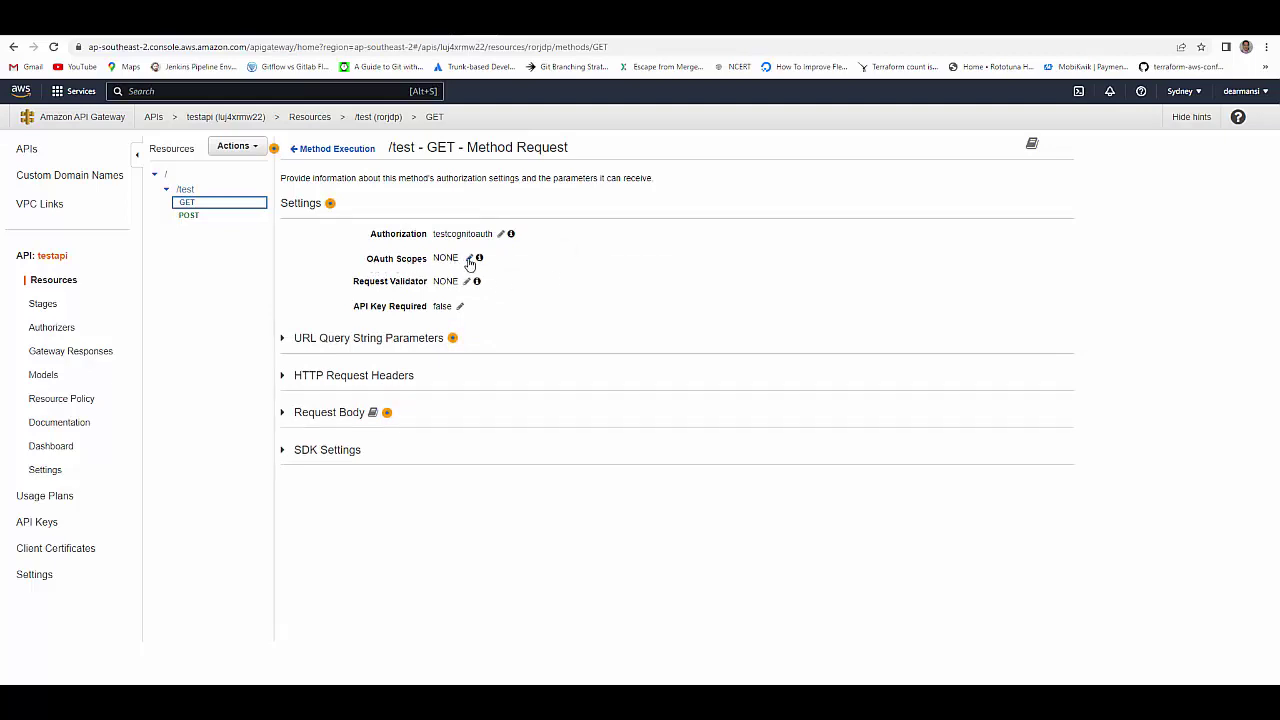
- Add test/read as the GET method's required OAuth scope
left_click(469, 259)
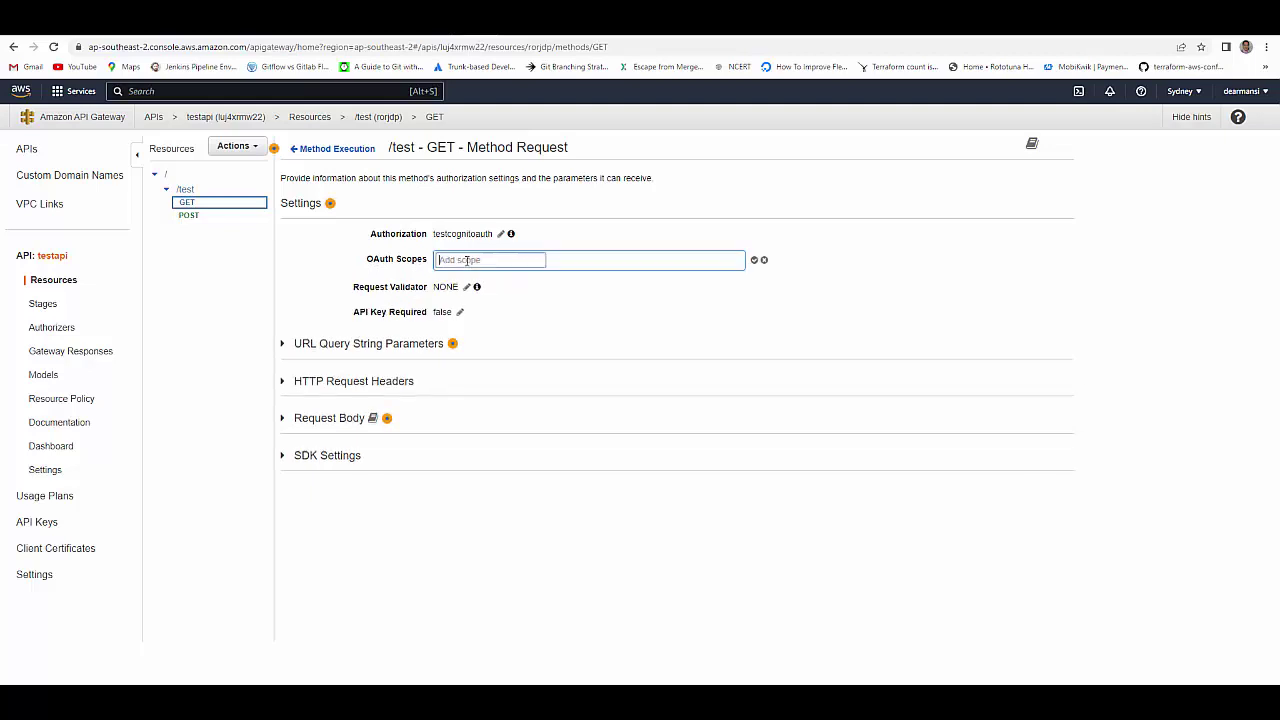
type("test/read")
left_click(754, 260)
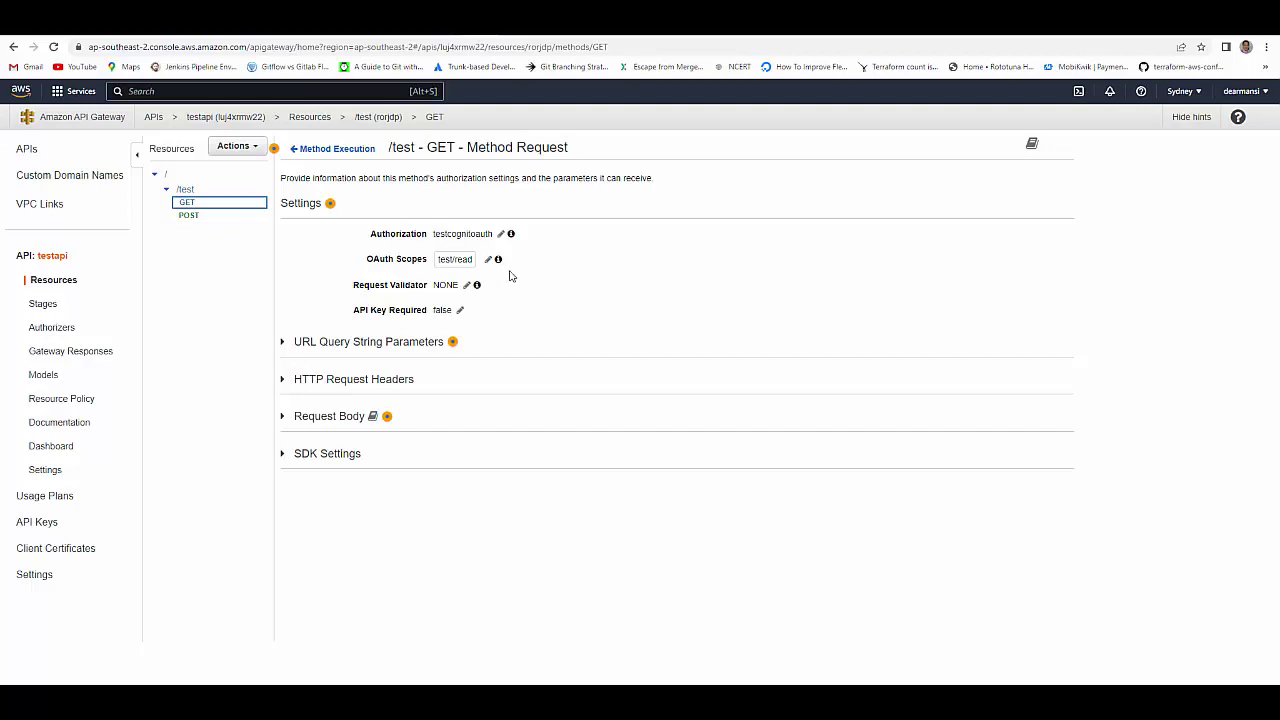
- Set the /test POST method's authorization to the testcognitoauth authorizer
left_click(192, 217)
left_click(473, 192)
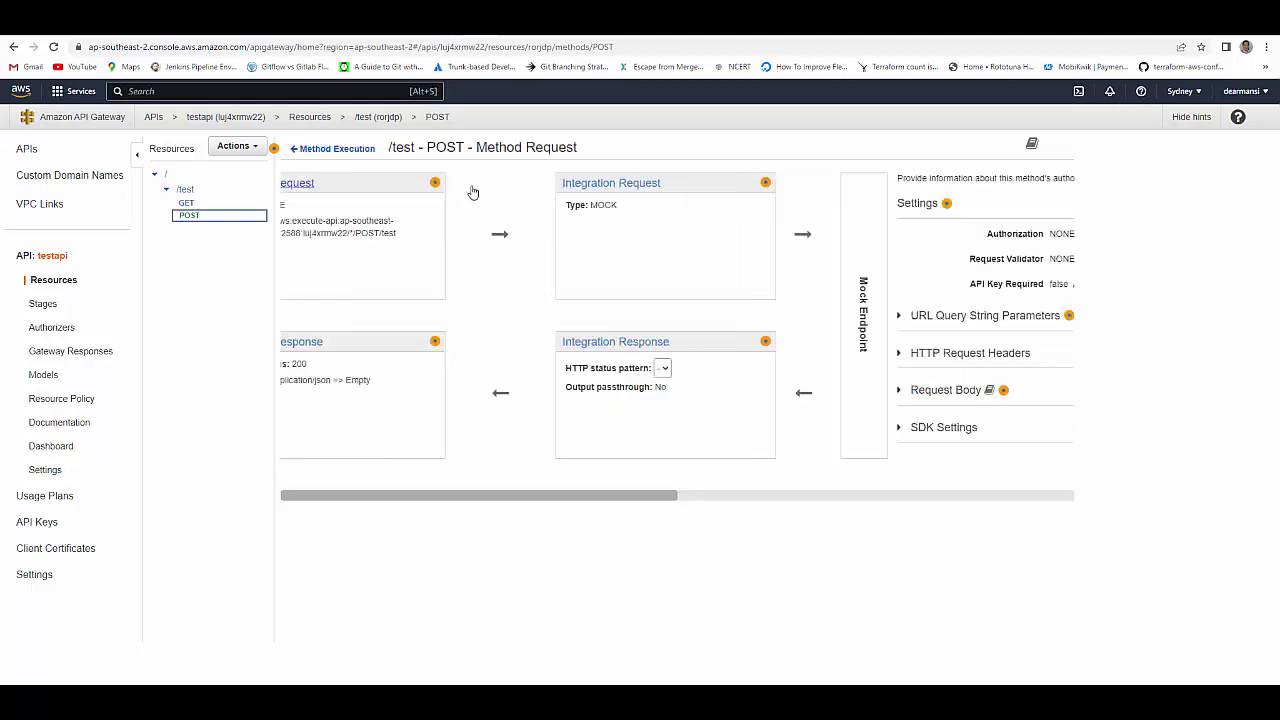
left_click(466, 236)
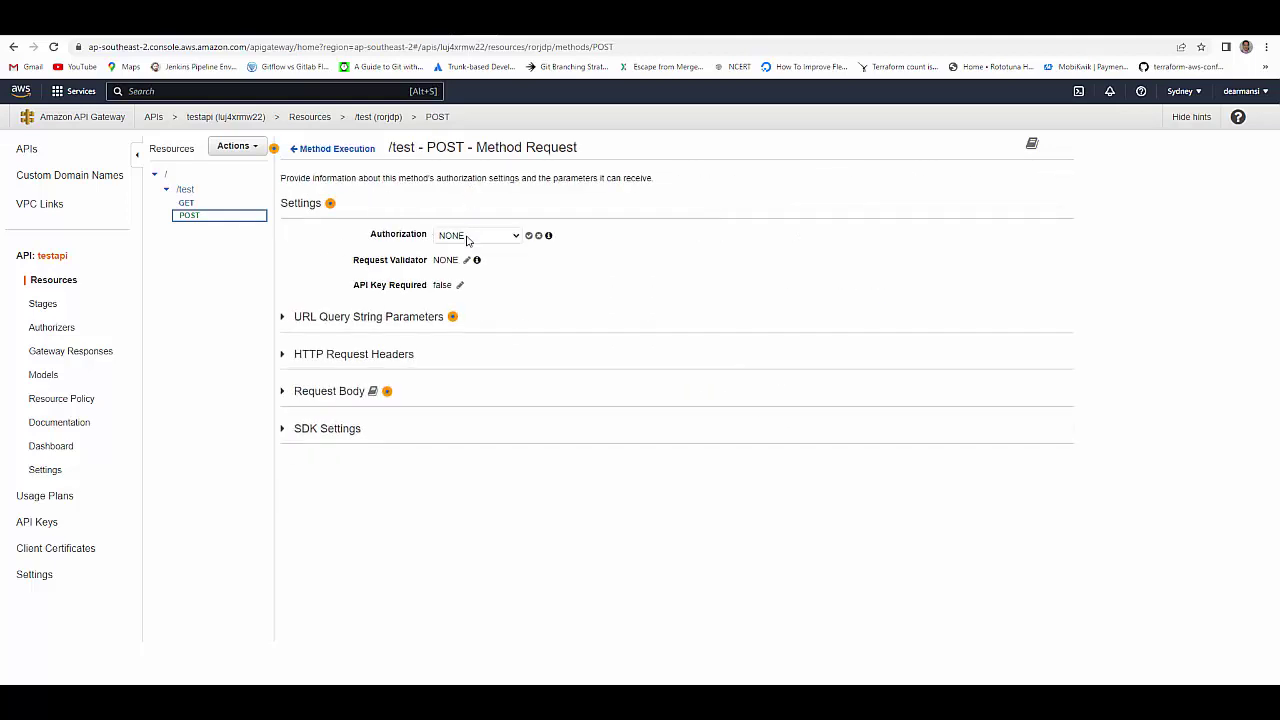
left_click(466, 236)
left_click(494, 281)
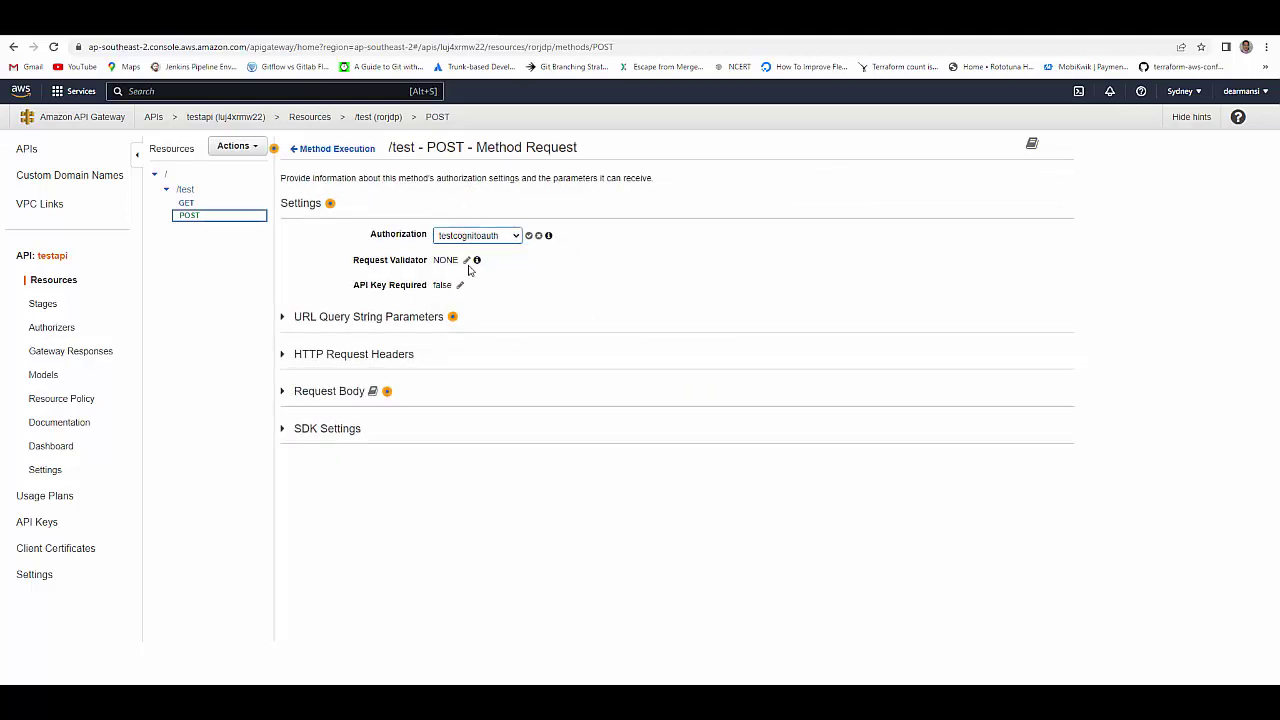
left_click(466, 261)
left_click(466, 263)
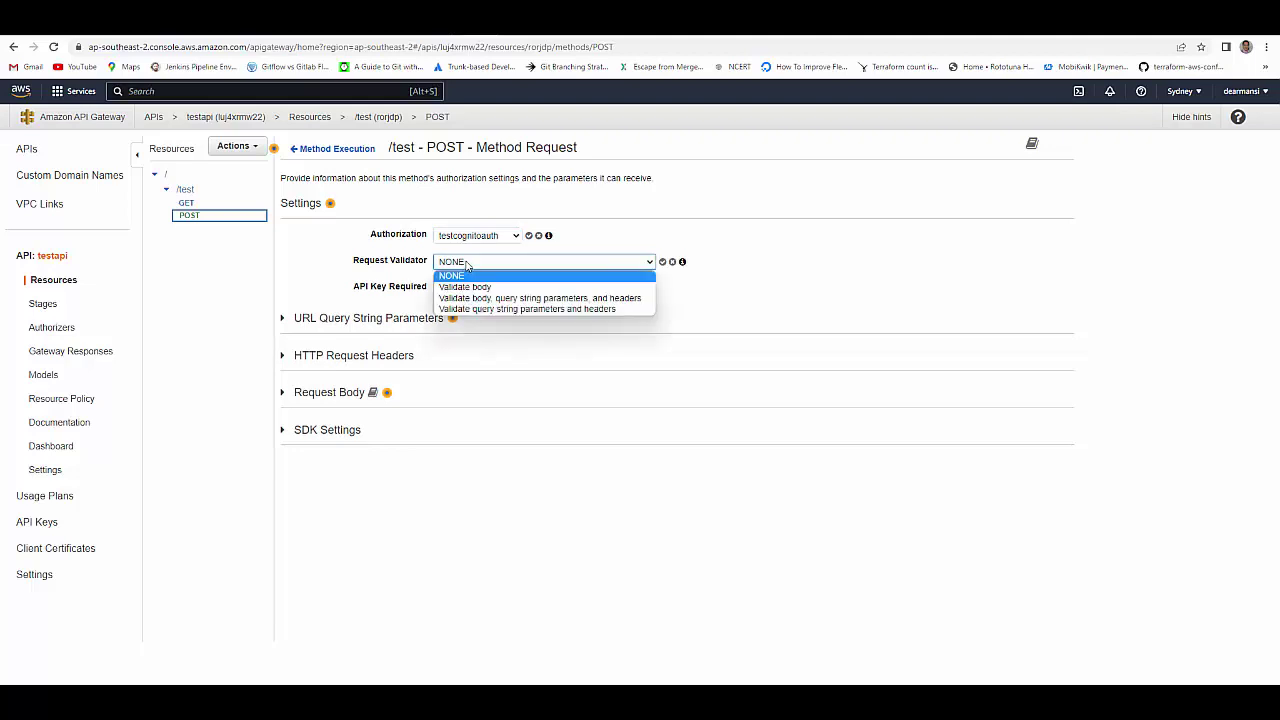
left_click(528, 236)
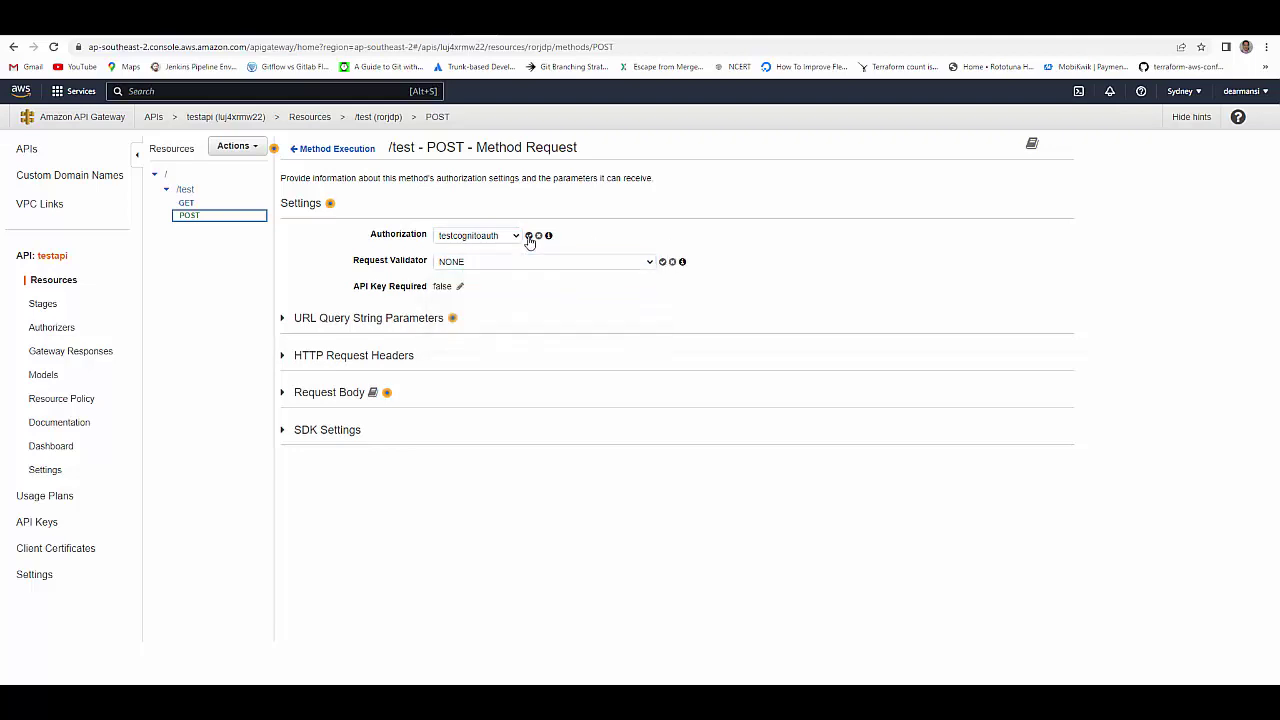
- Require the test/write OAuth scope on the POST method
left_click(468, 258)
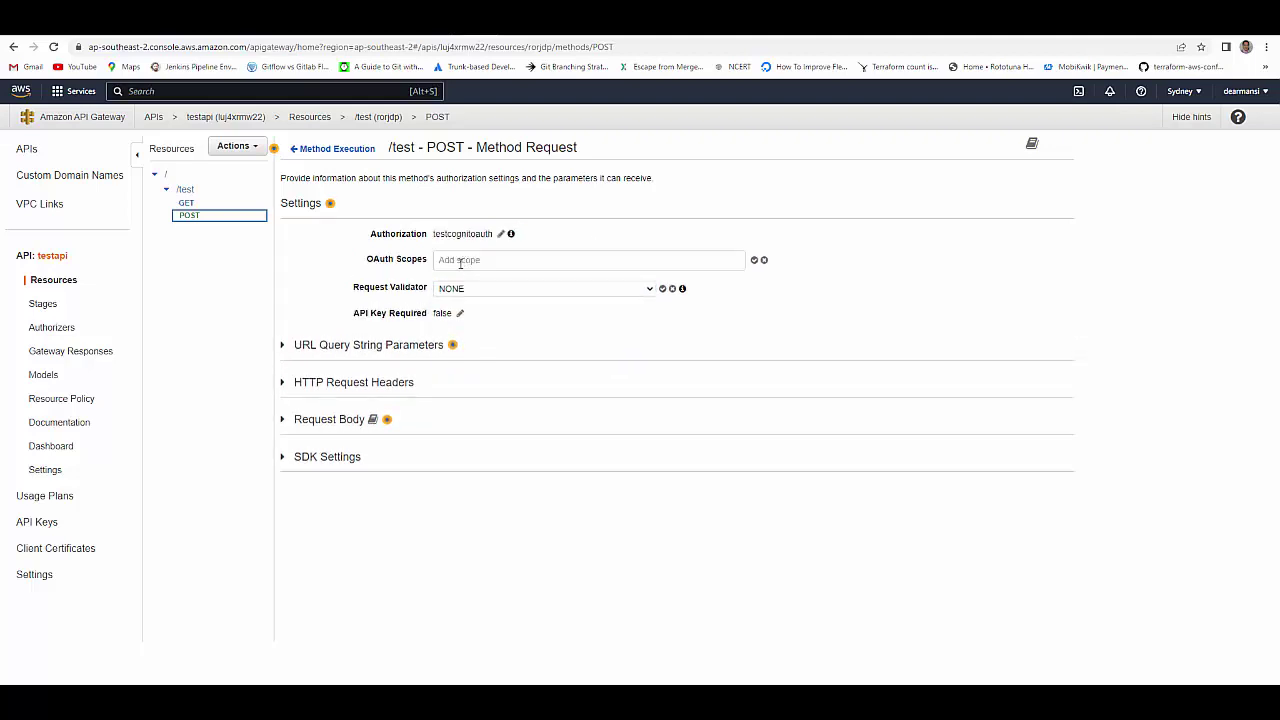
type("tes")
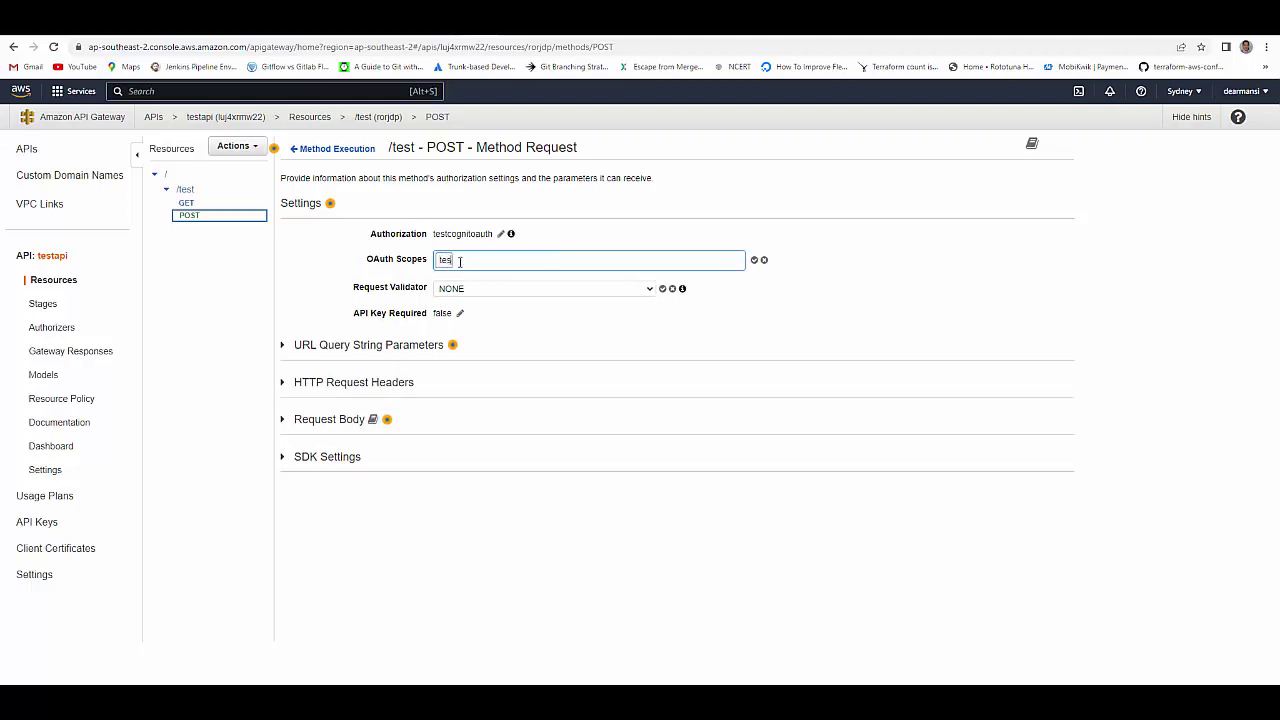
type("t/rrite")
left_click(755, 260)
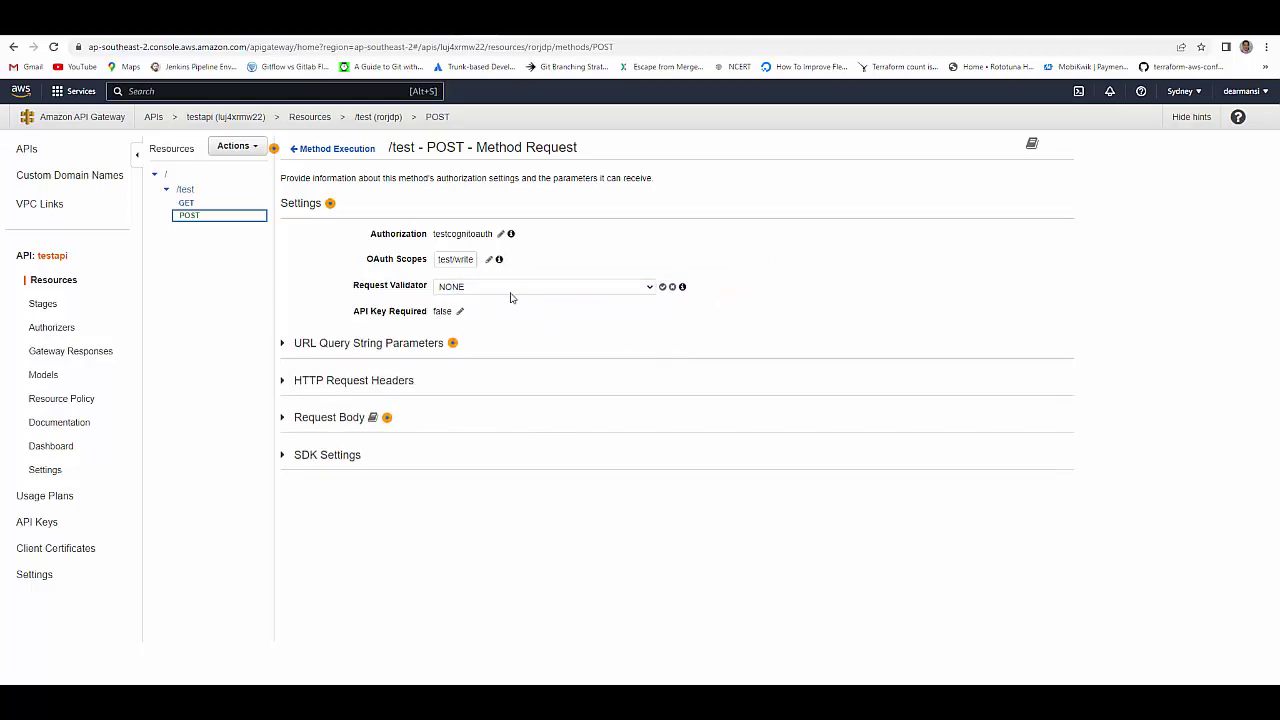
left_click(186, 203)
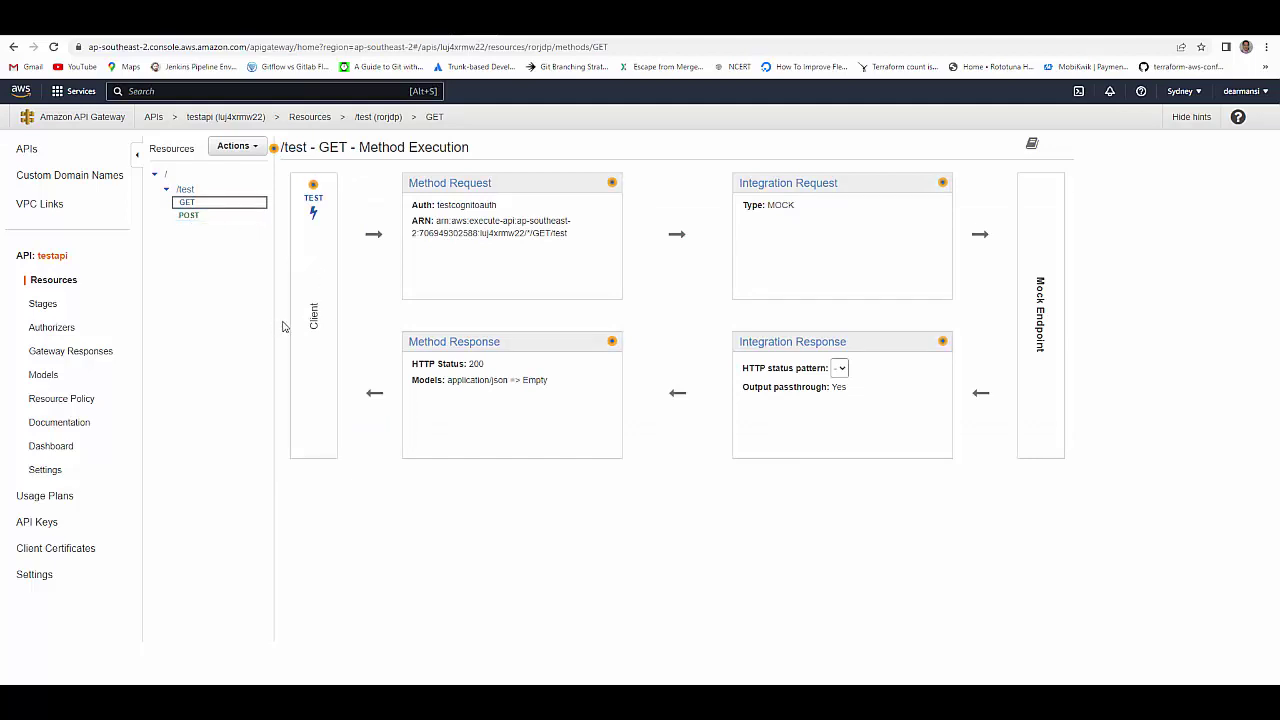
- Resend GET /test in Postman with hidden headers shown, still getting 200 'This is working'
left_click(910, 20)
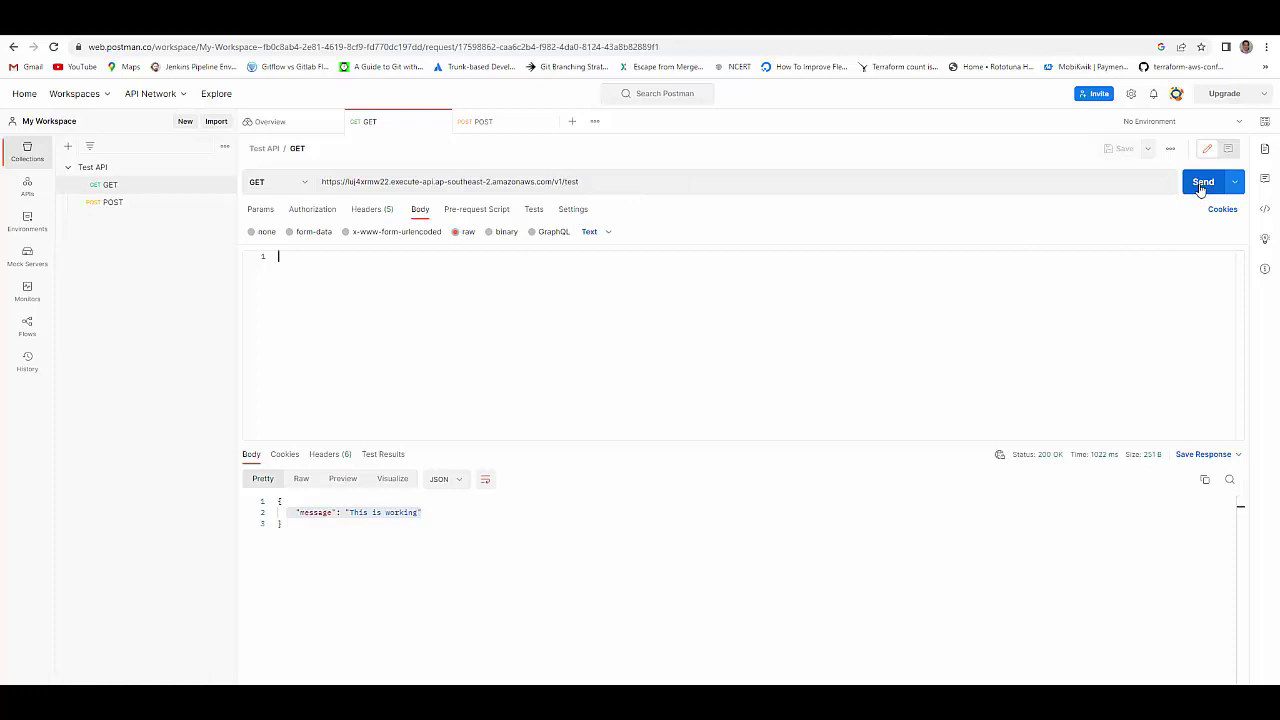
left_click(1201, 184)
left_click(1201, 184)
left_click(385, 212)
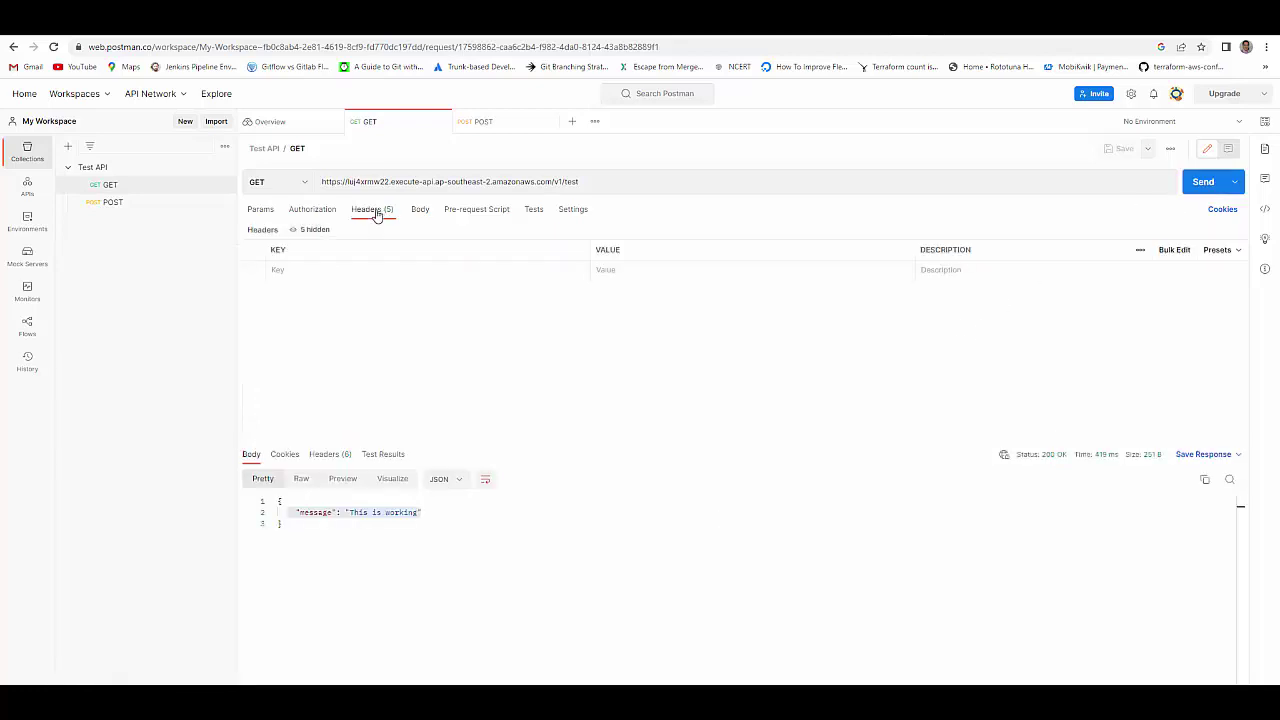
left_click(315, 229)
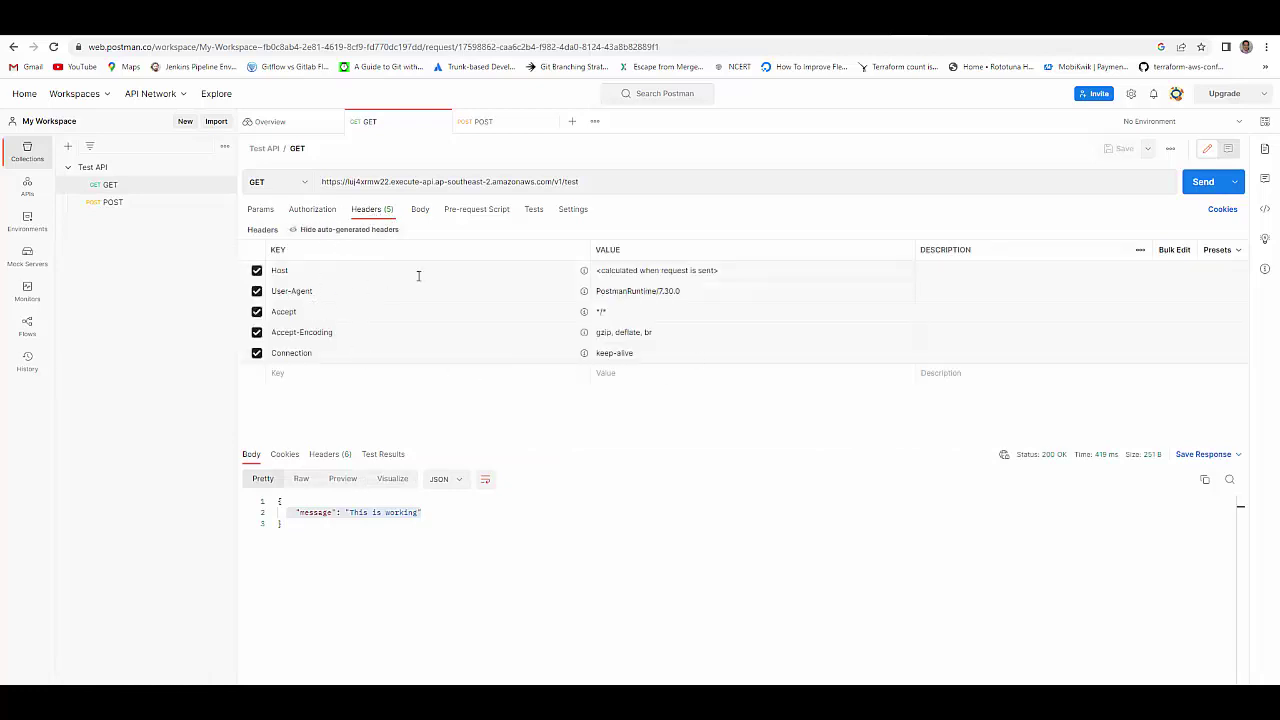
left_click(1199, 186)
left_click(420, 210)
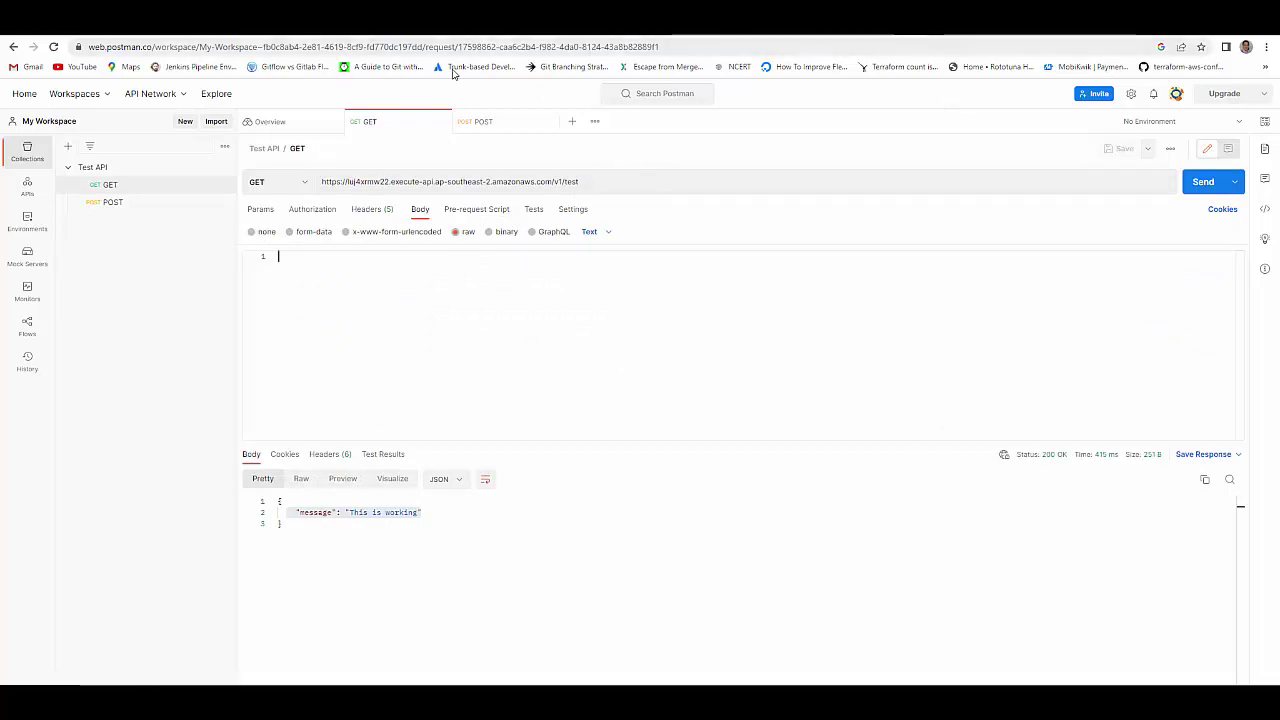
left_click(480, 38)
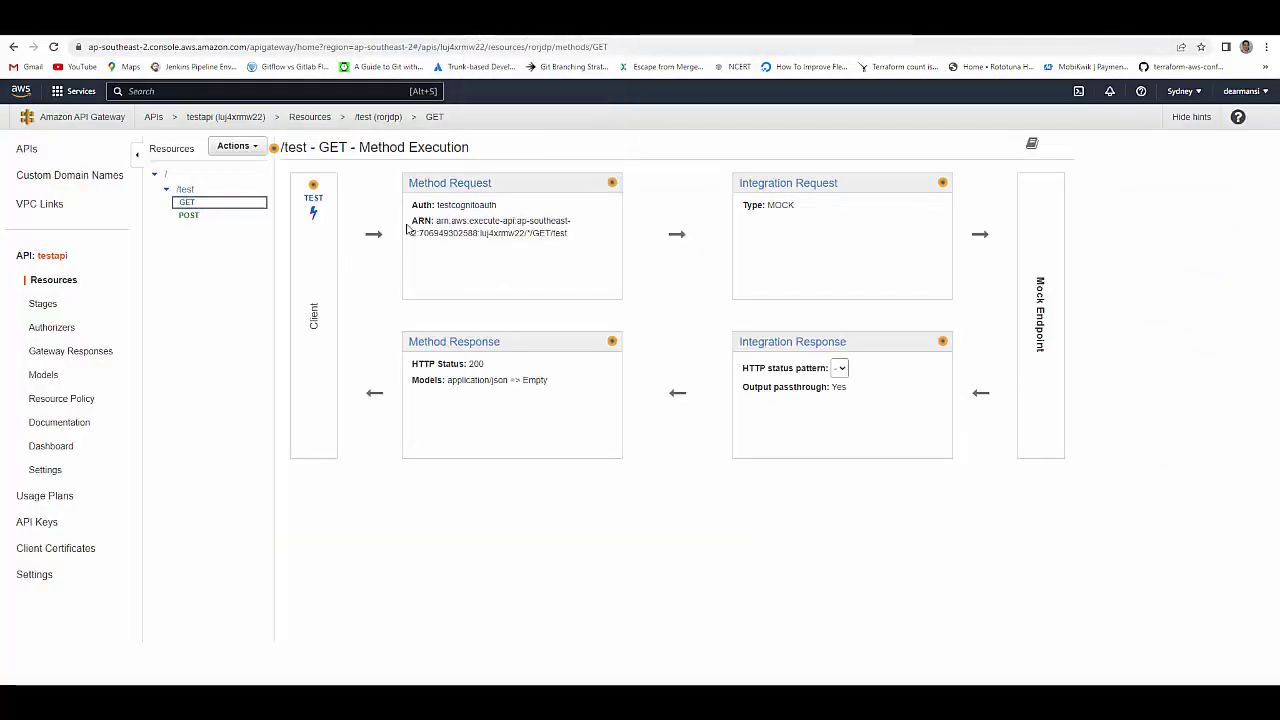
- Redeploy testapi to stage v1 so the authorizer changes go live
left_click(256, 152)
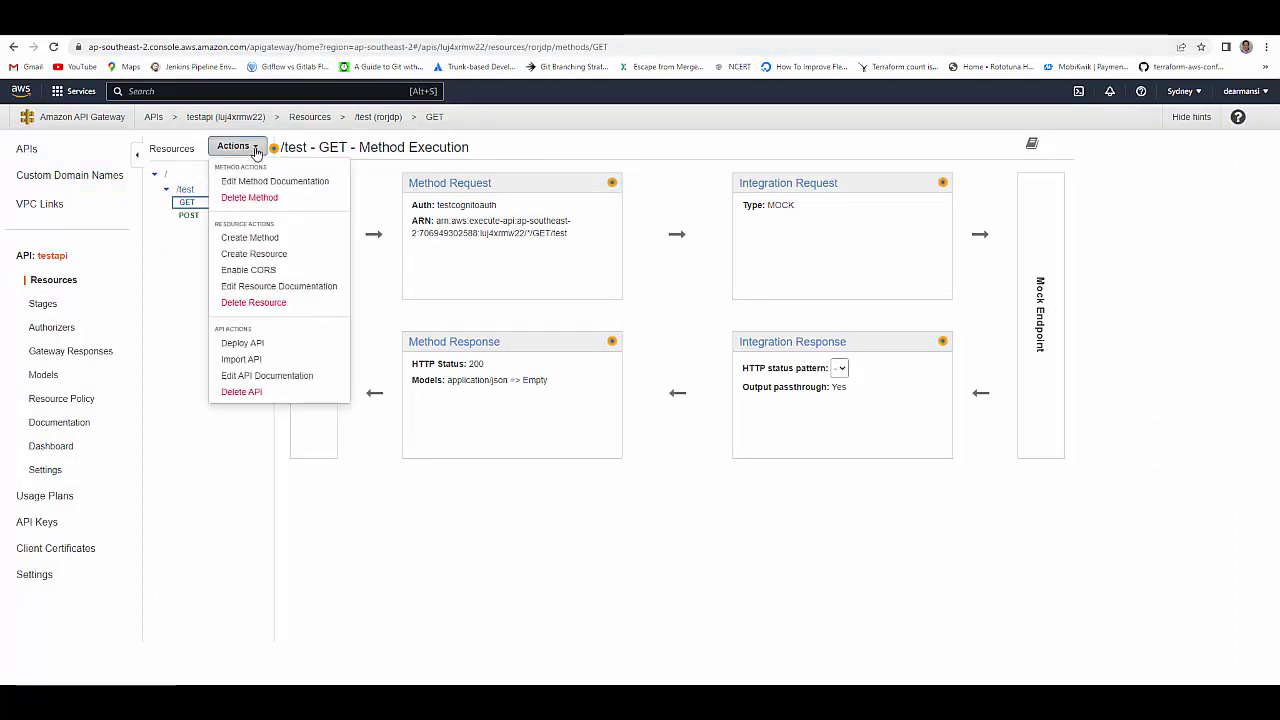
left_click(259, 346)
left_click(690, 206)
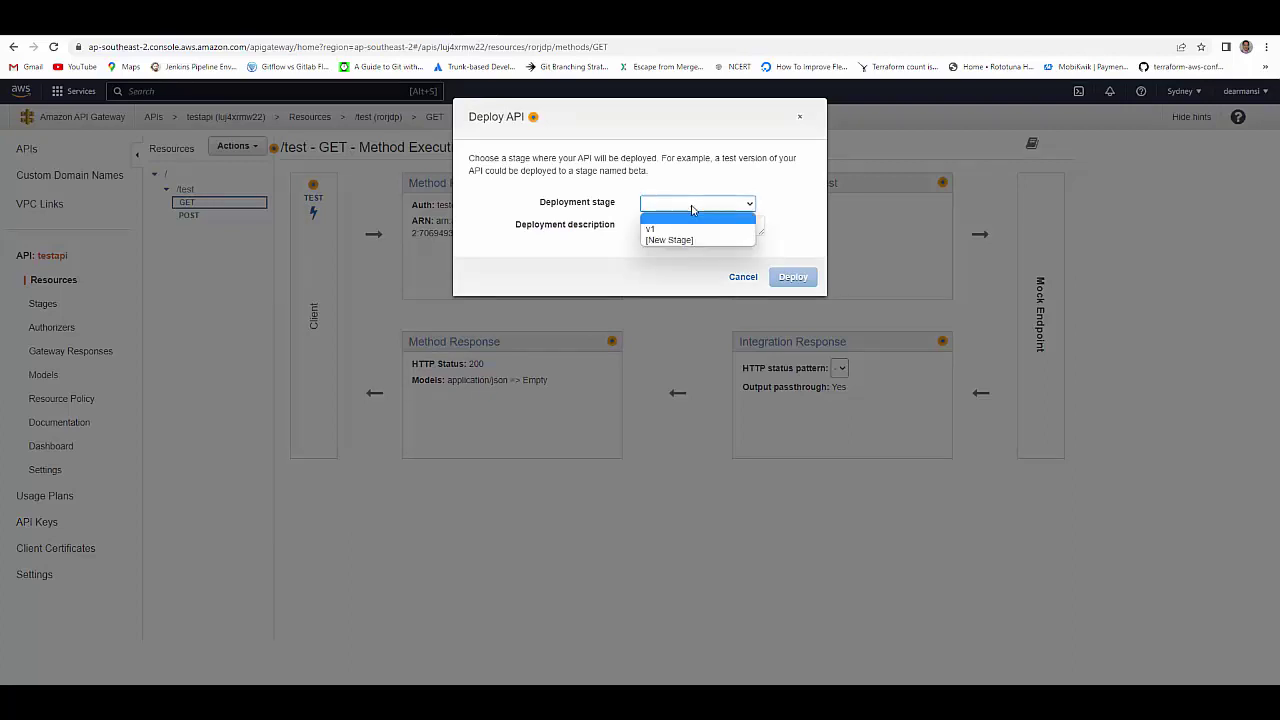
left_click(674, 226)
left_click(793, 277)
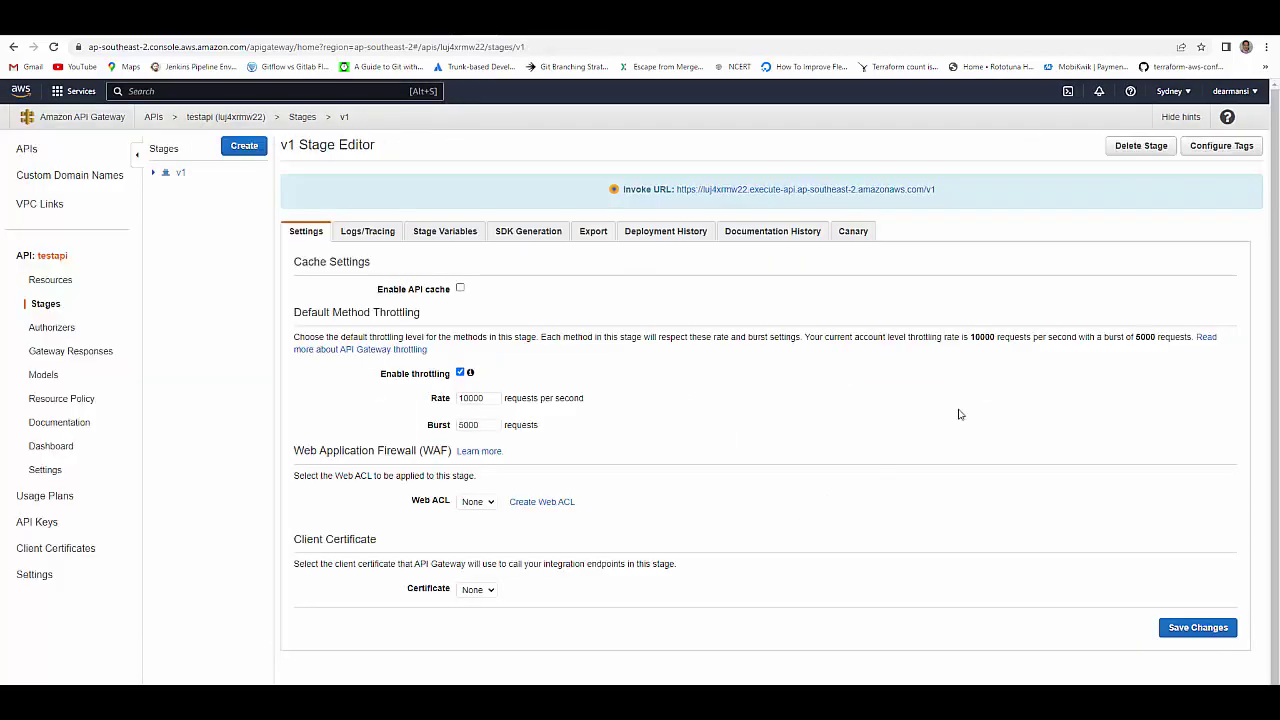
left_click(905, 36)
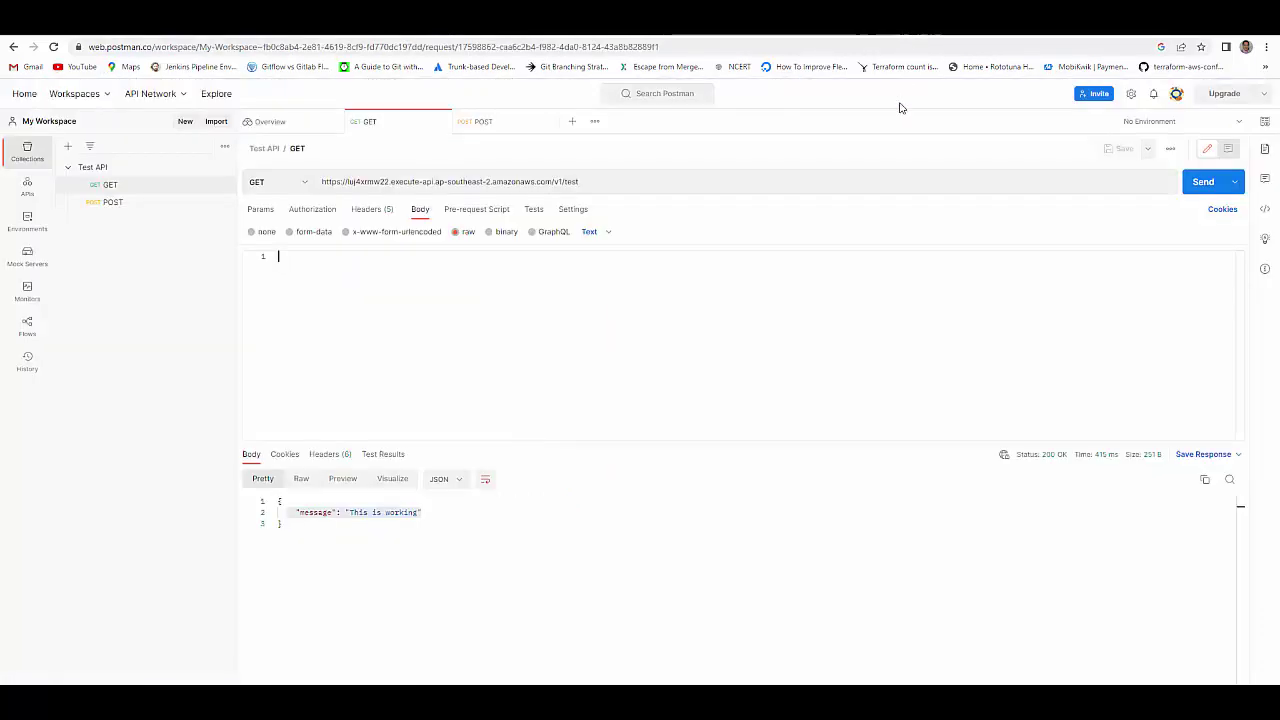
- Resend the tokenless GET /v1/test and confirm the 401 Unauthorized response
left_click(1203, 184)
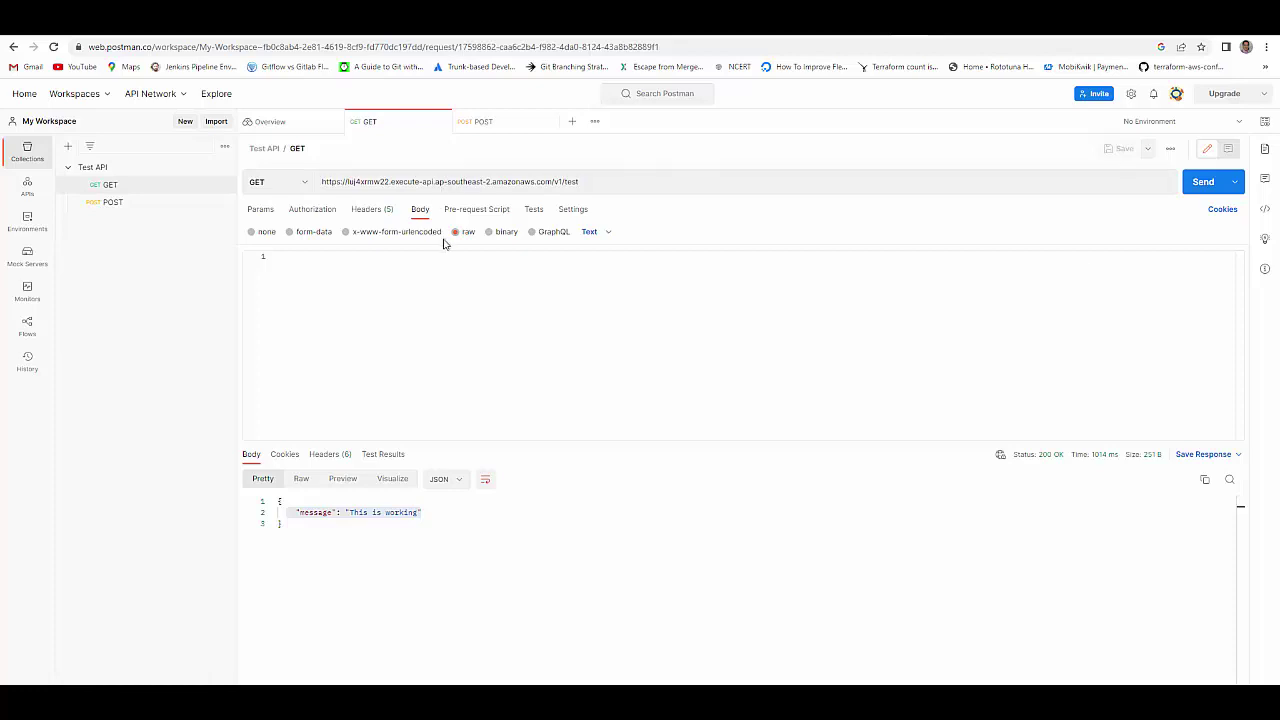
left_click(368, 211)
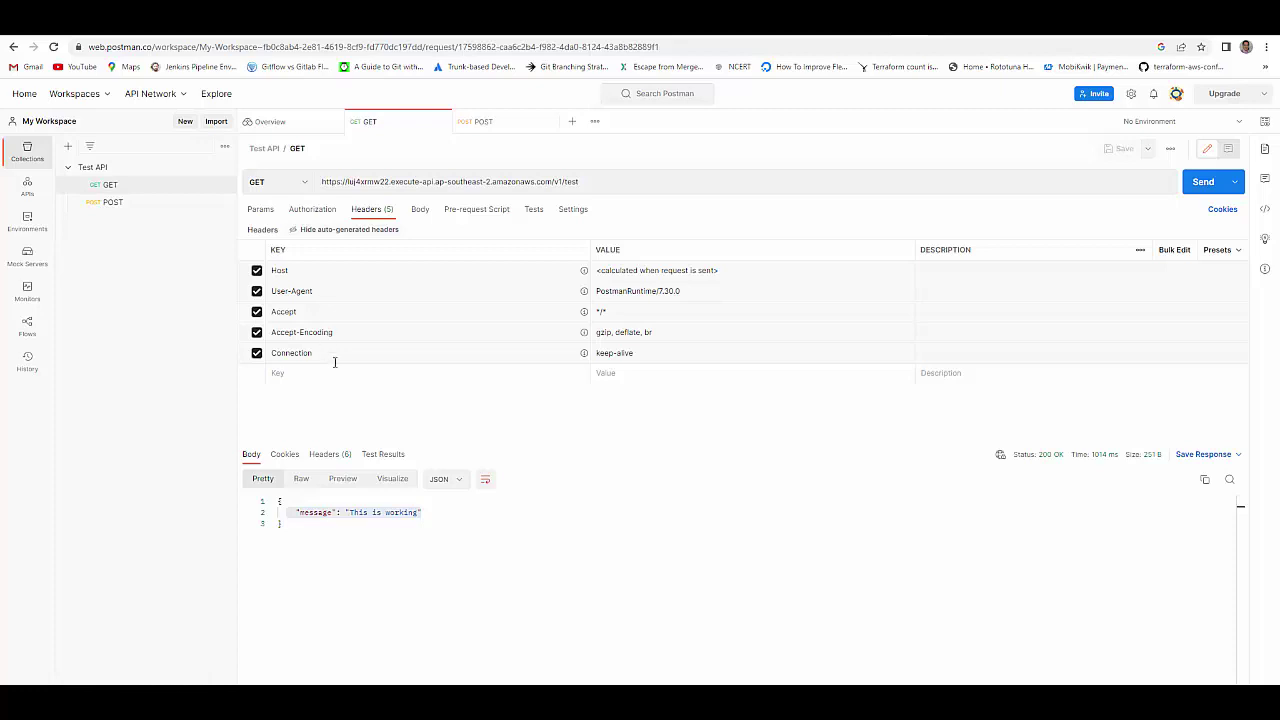
left_click(1198, 184)
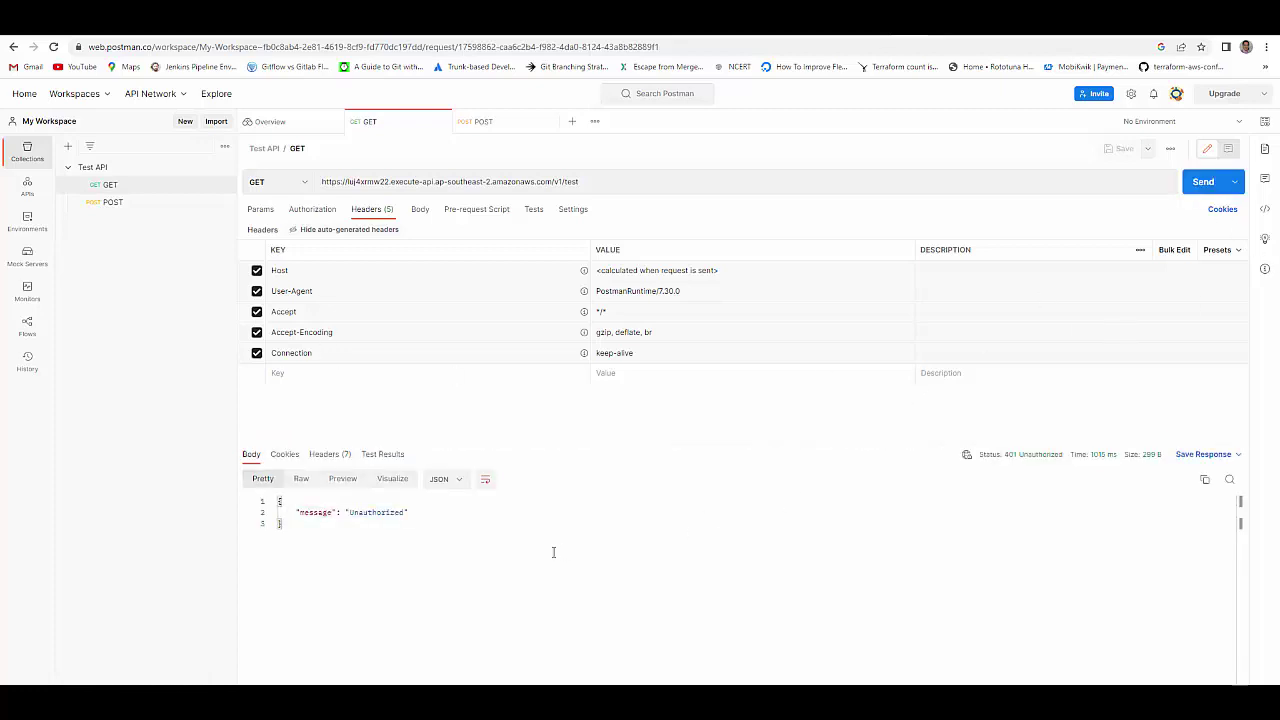
left_click_drag(298, 512, 428, 523)
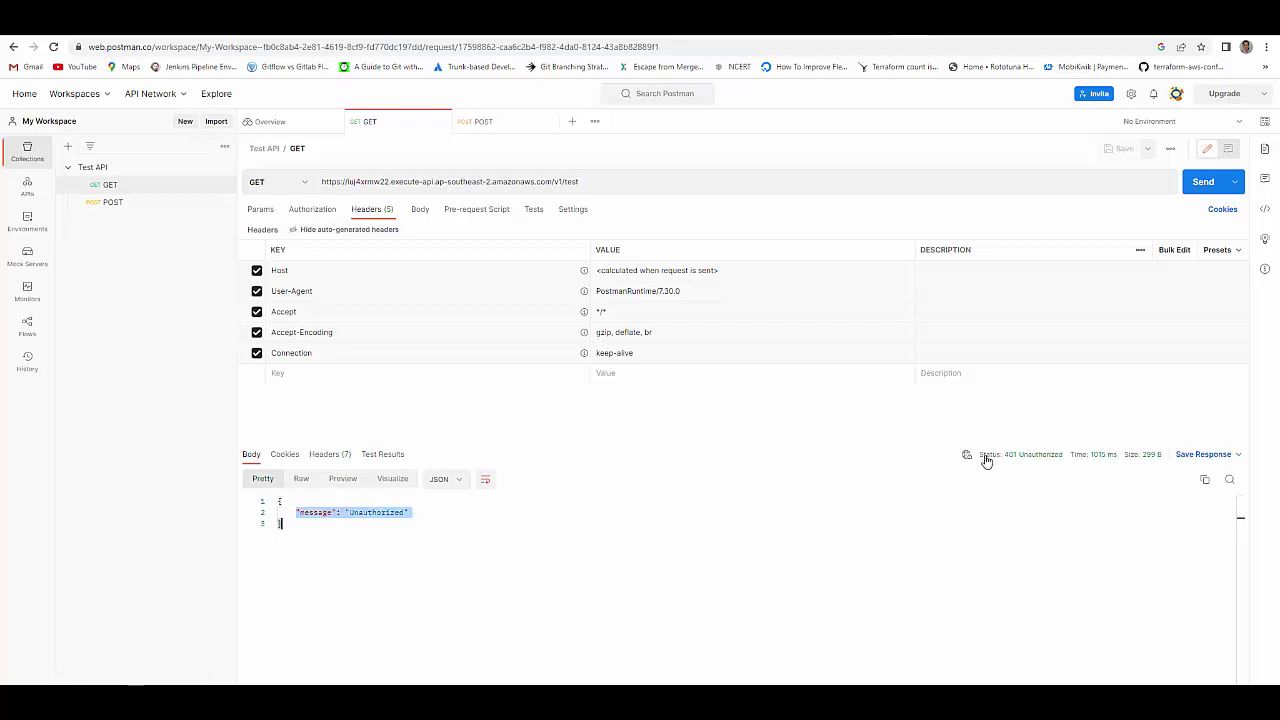
mouse_move(1045, 462)
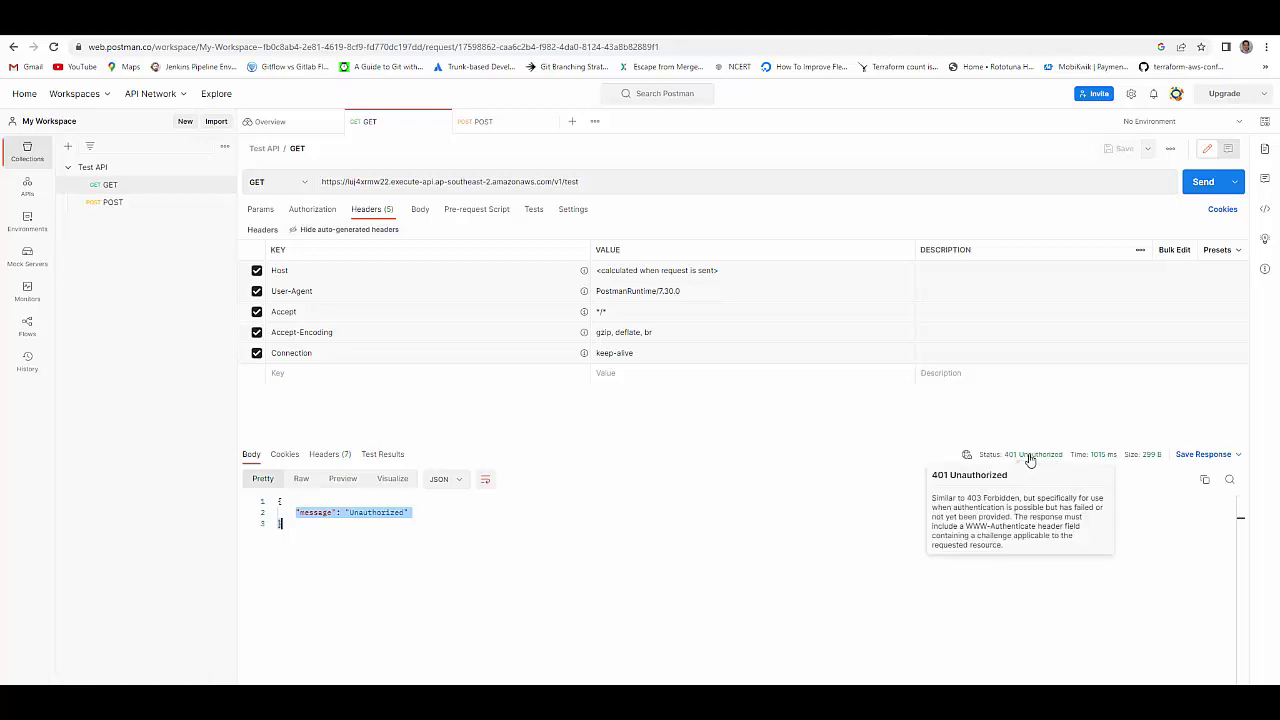
left_click(829, 575)
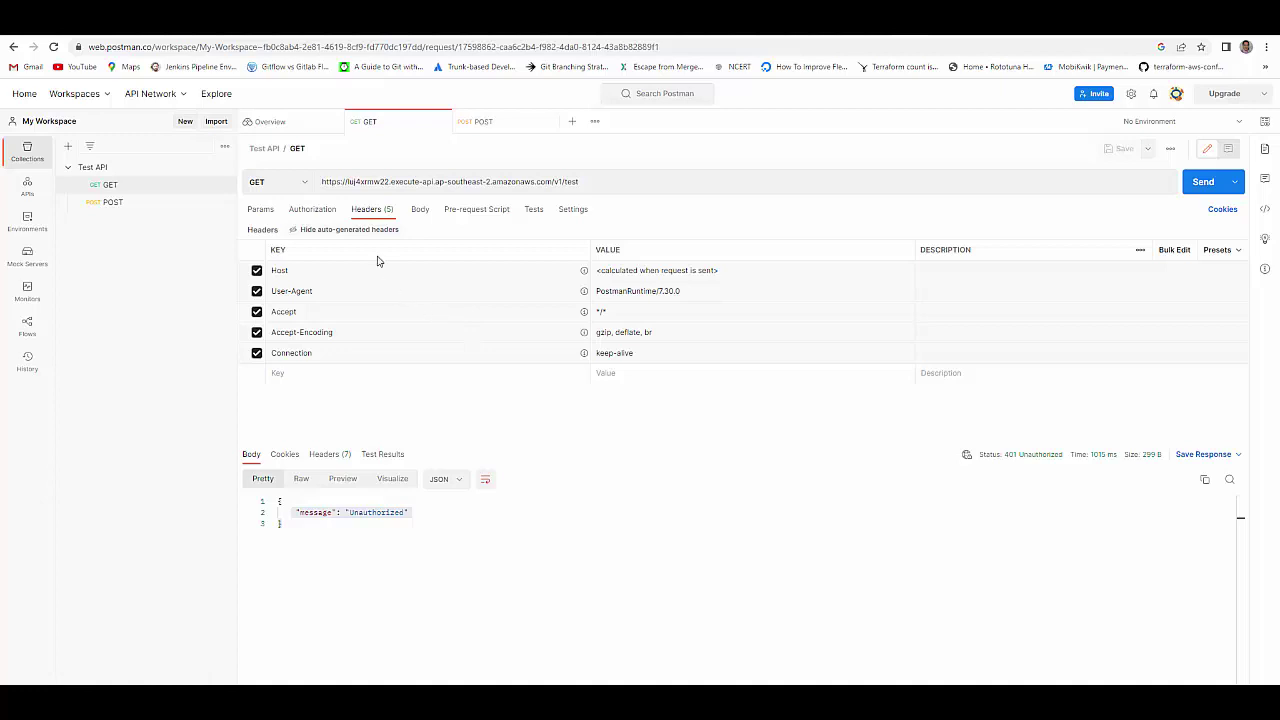
- Set the GET request's authorization to OAuth 2.0 with the Client Credentials grant type
left_click(316, 212)
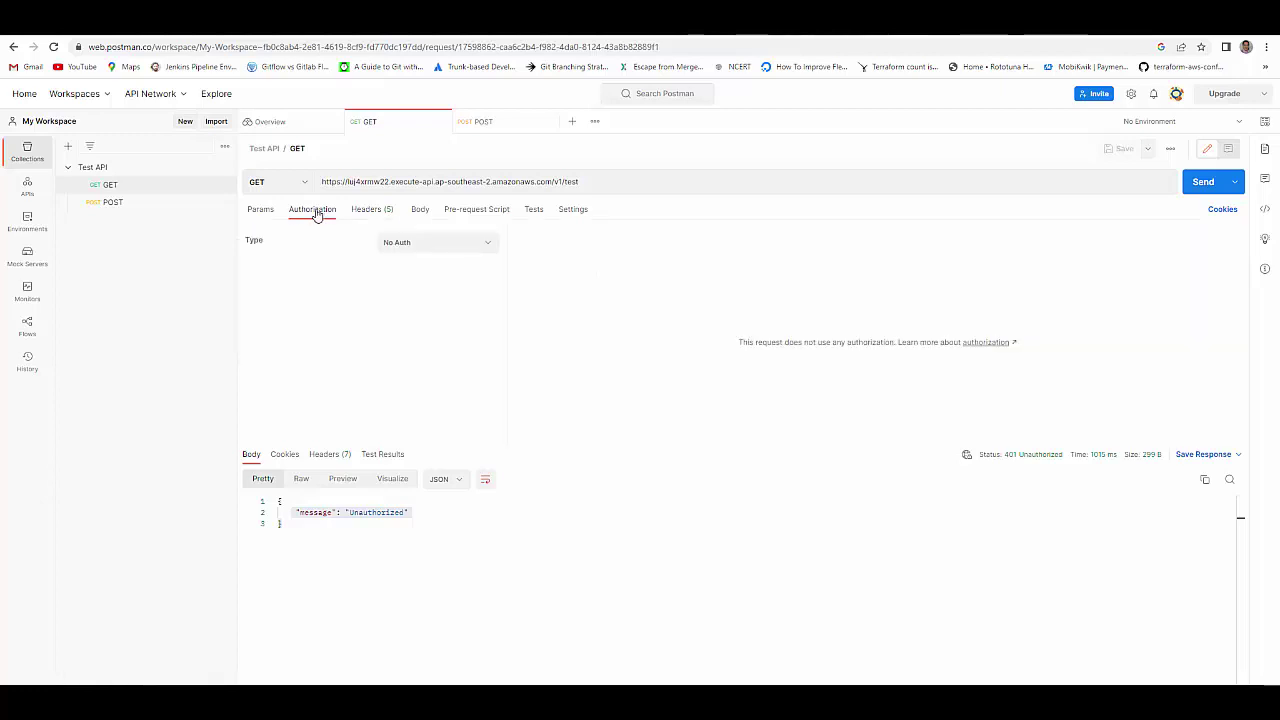
left_click(406, 250)
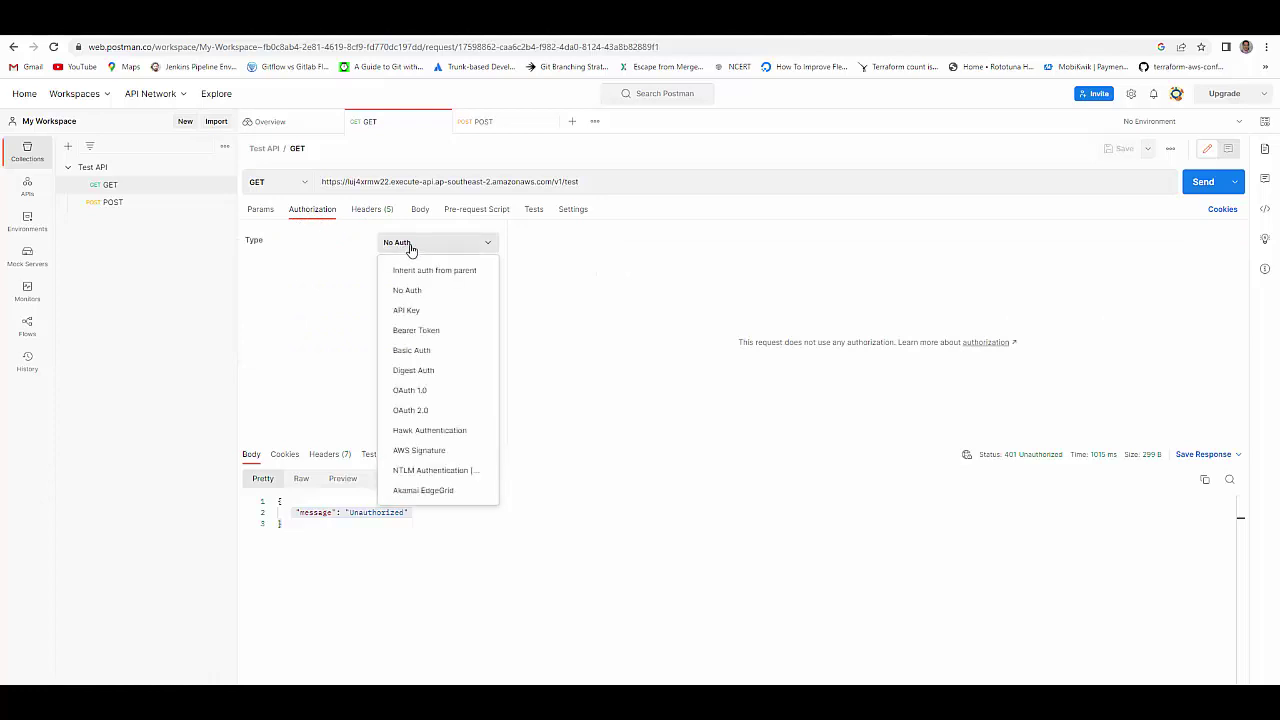
left_click(406, 414)
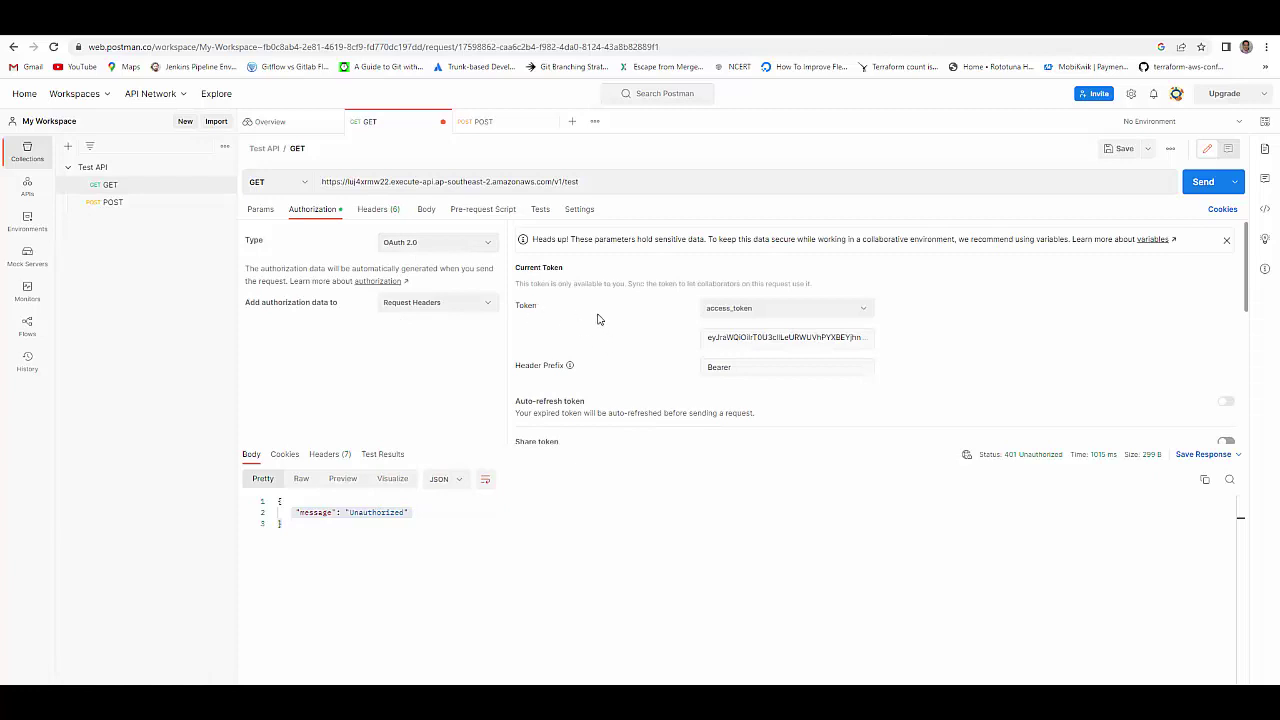
scroll(610, 322, "down", 5)
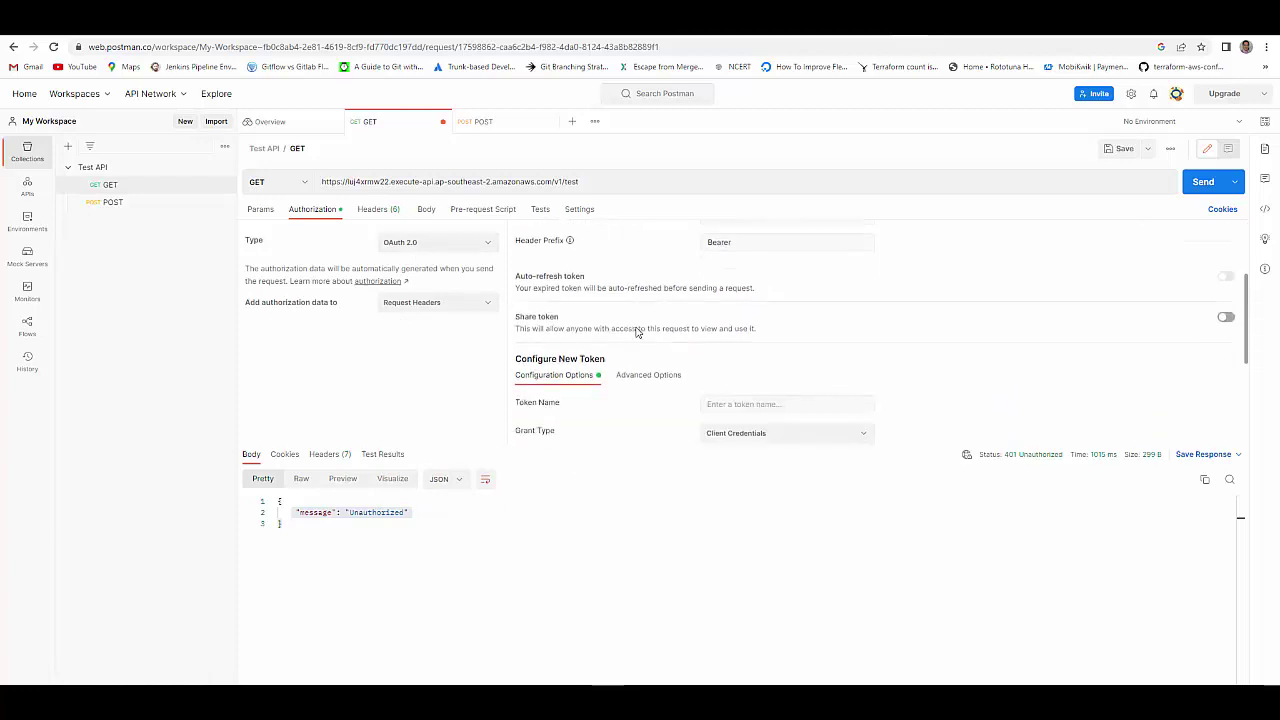
scroll(636, 327, "down", 2)
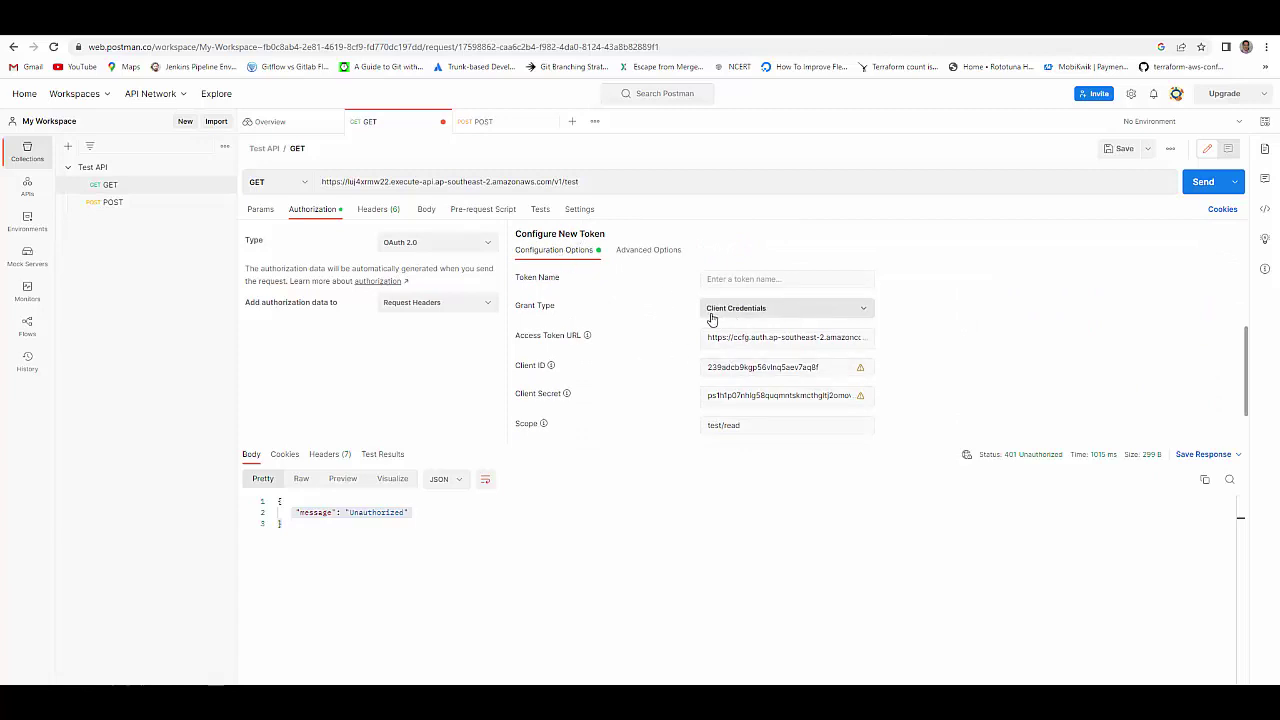
left_click(784, 314)
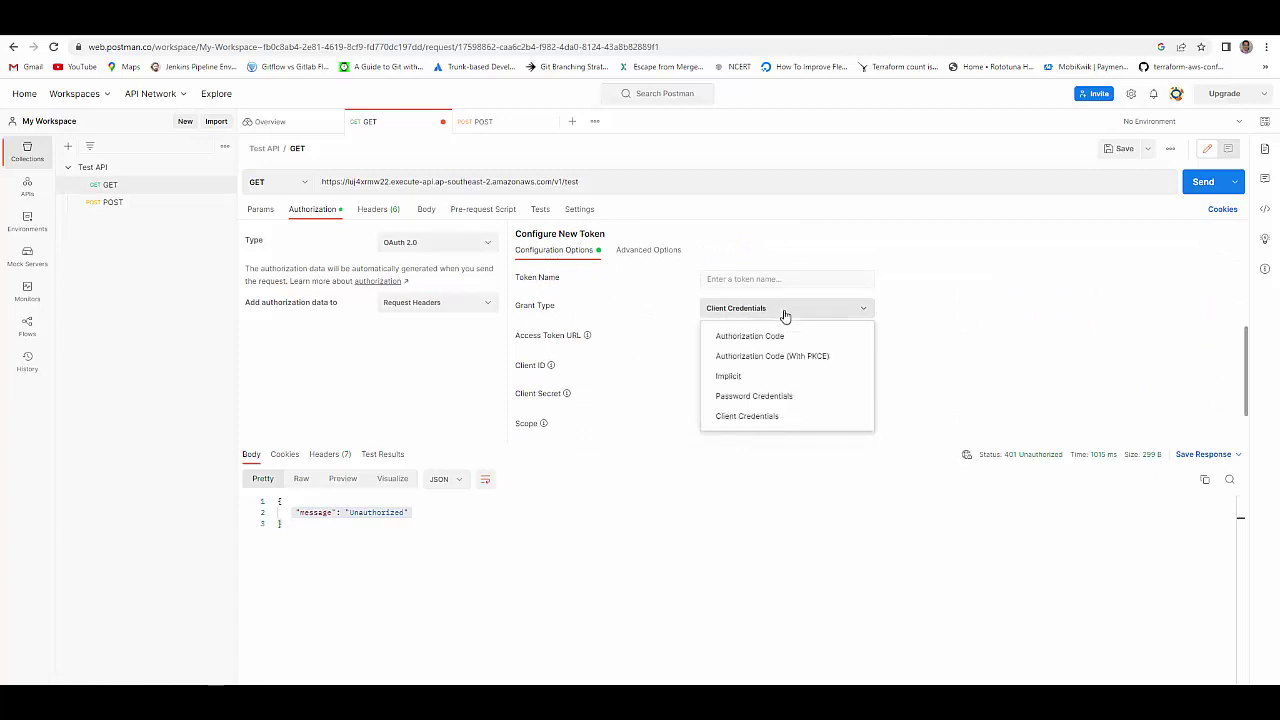
left_click(931, 259)
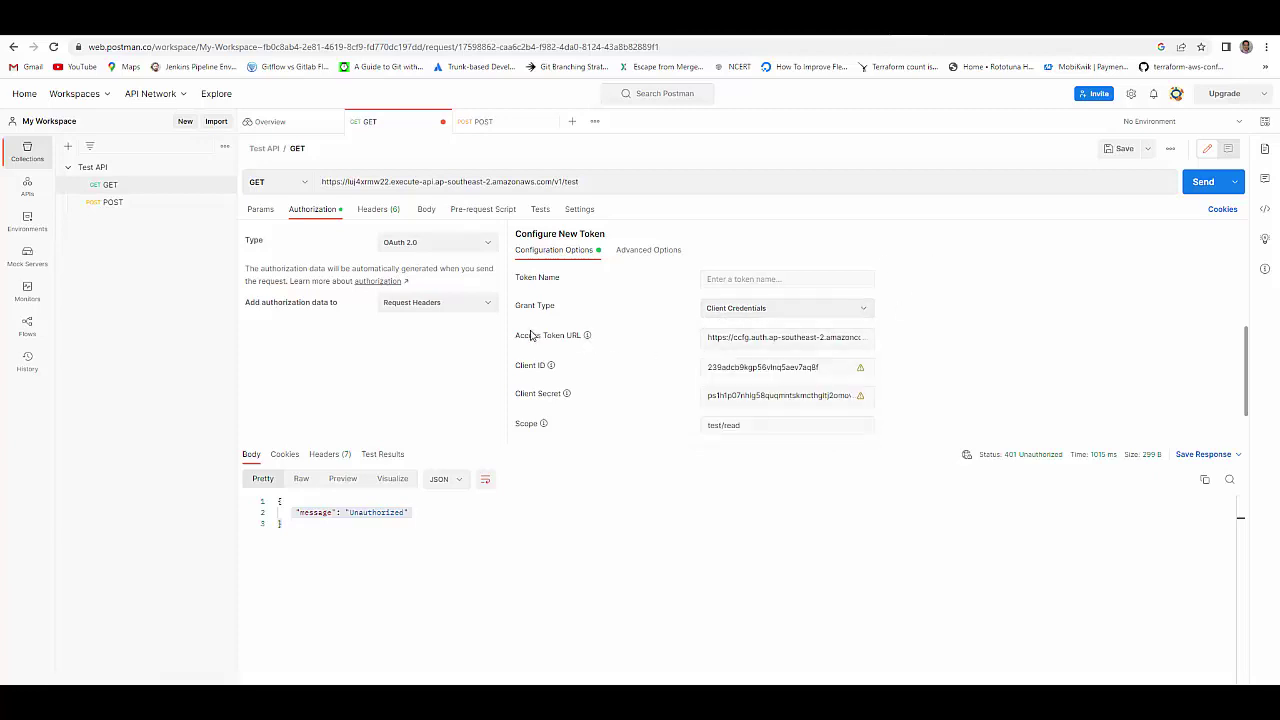
- Check the Cognito Access Token URL (…/oauth2/token) and the Client ID values
left_click(709, 338)
left_click_drag(709, 338, 787, 348)
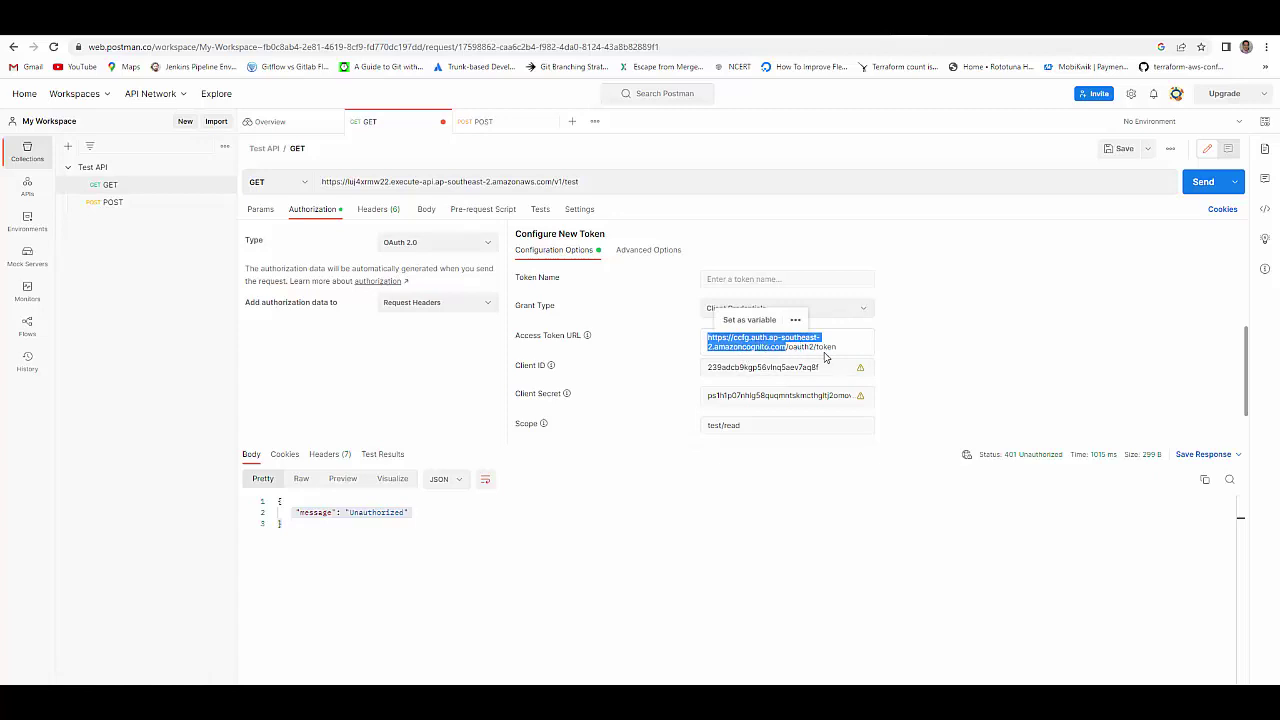
left_click_drag(836, 348, 790, 350)
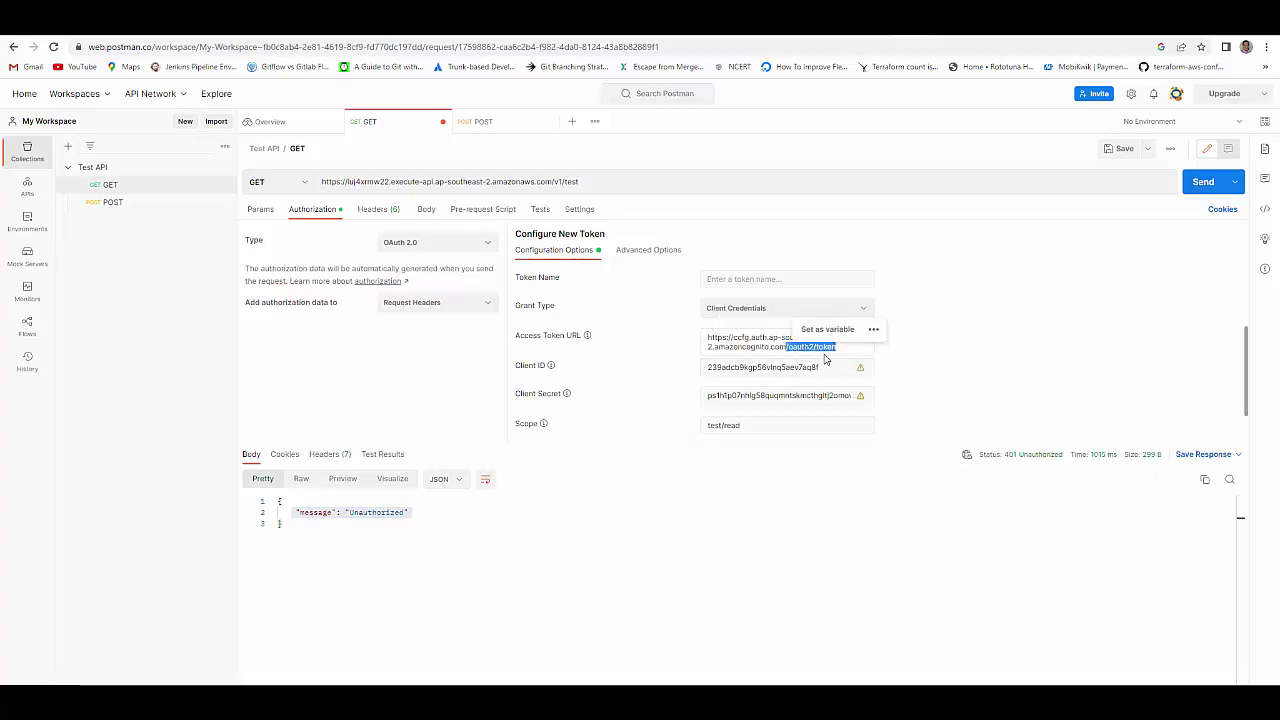
left_click(835, 349)
left_click_drag(820, 347, 705, 342)
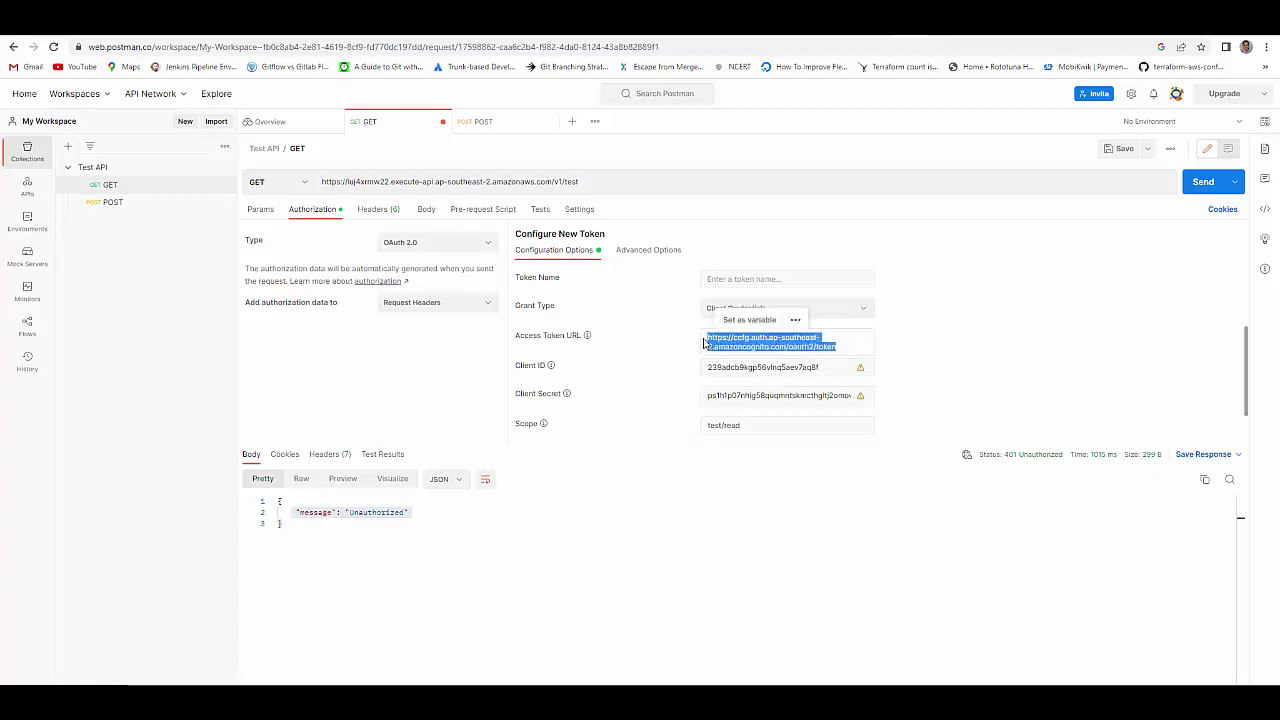
left_click(839, 348)
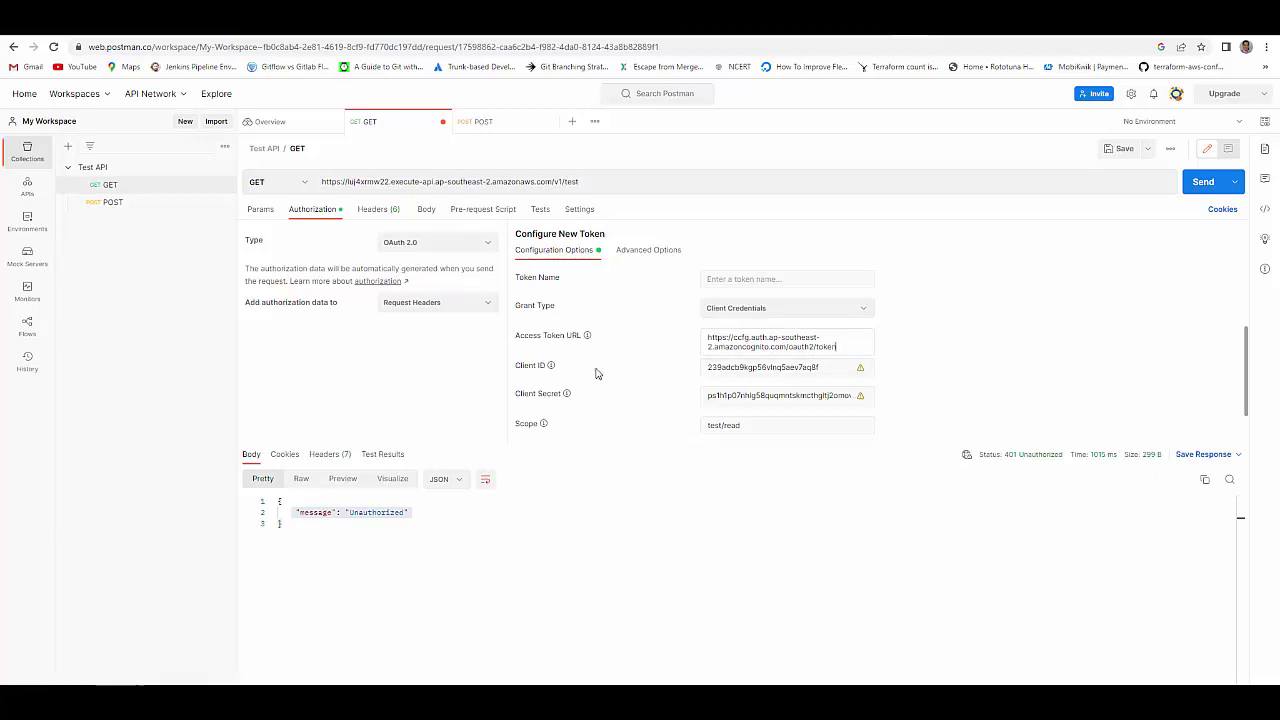
left_click(822, 367)
left_click_drag(822, 367, 700, 372)
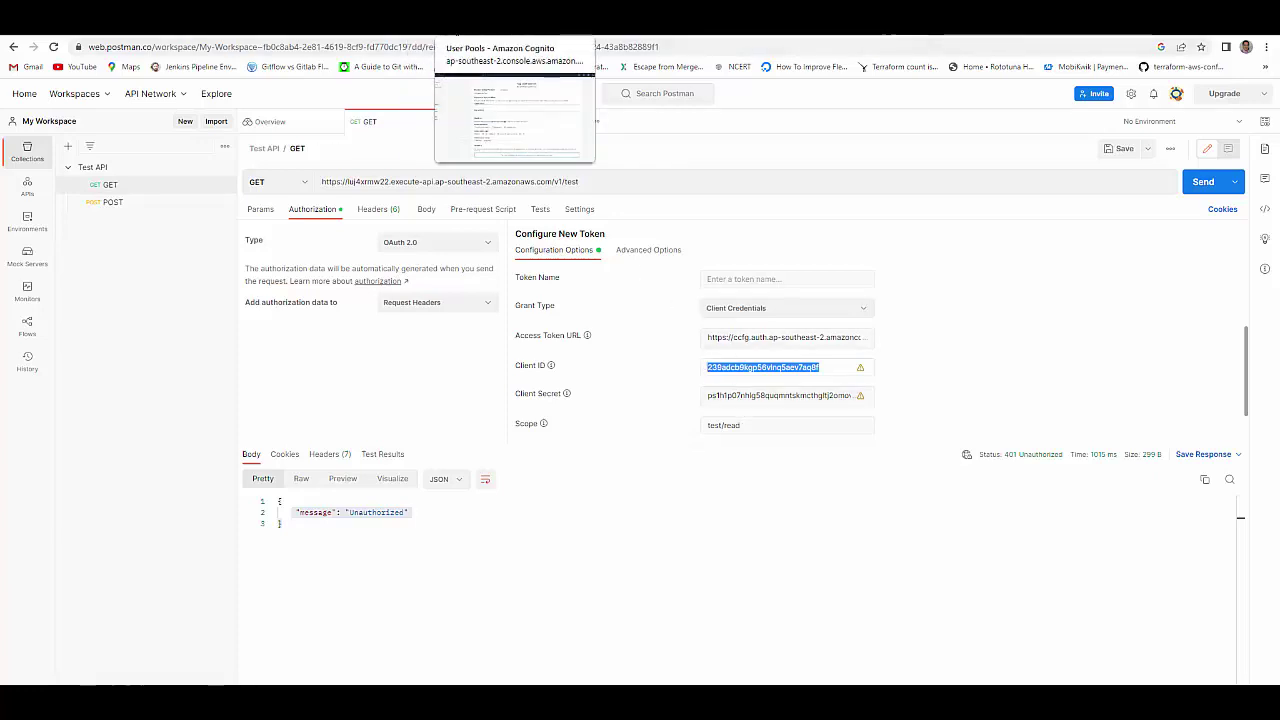
left_click(515, 20)
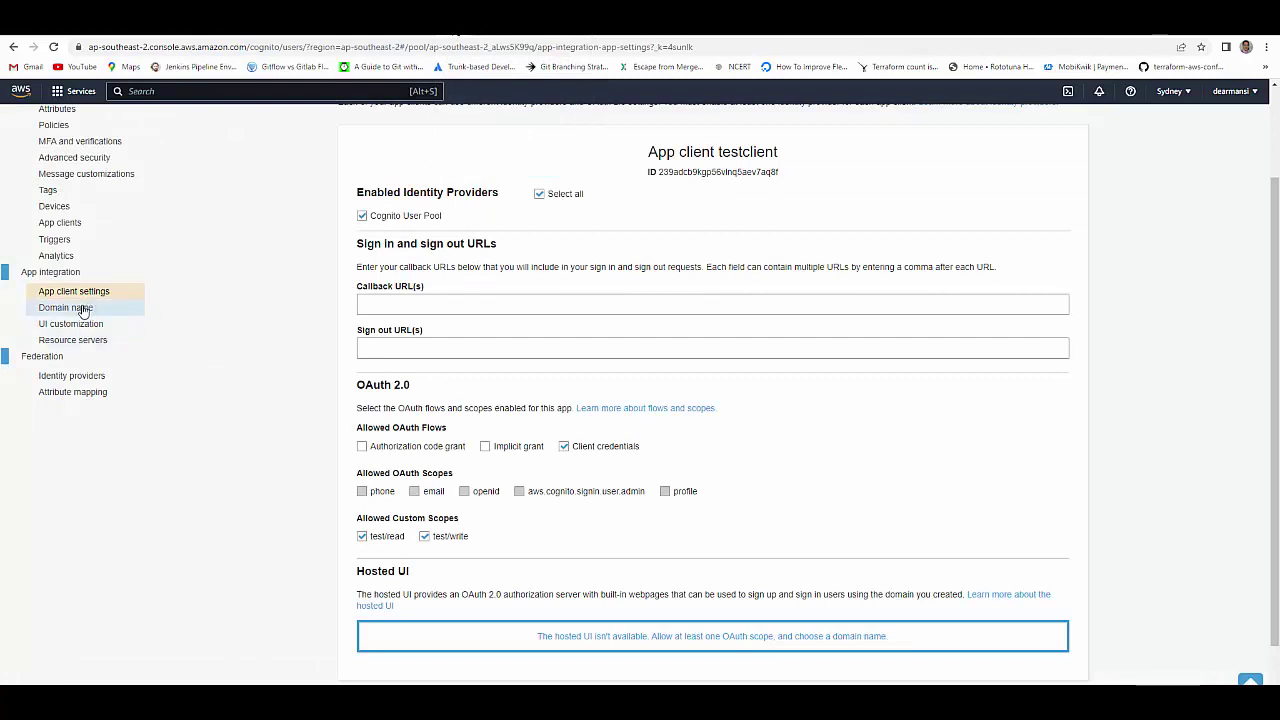
left_click(84, 309)
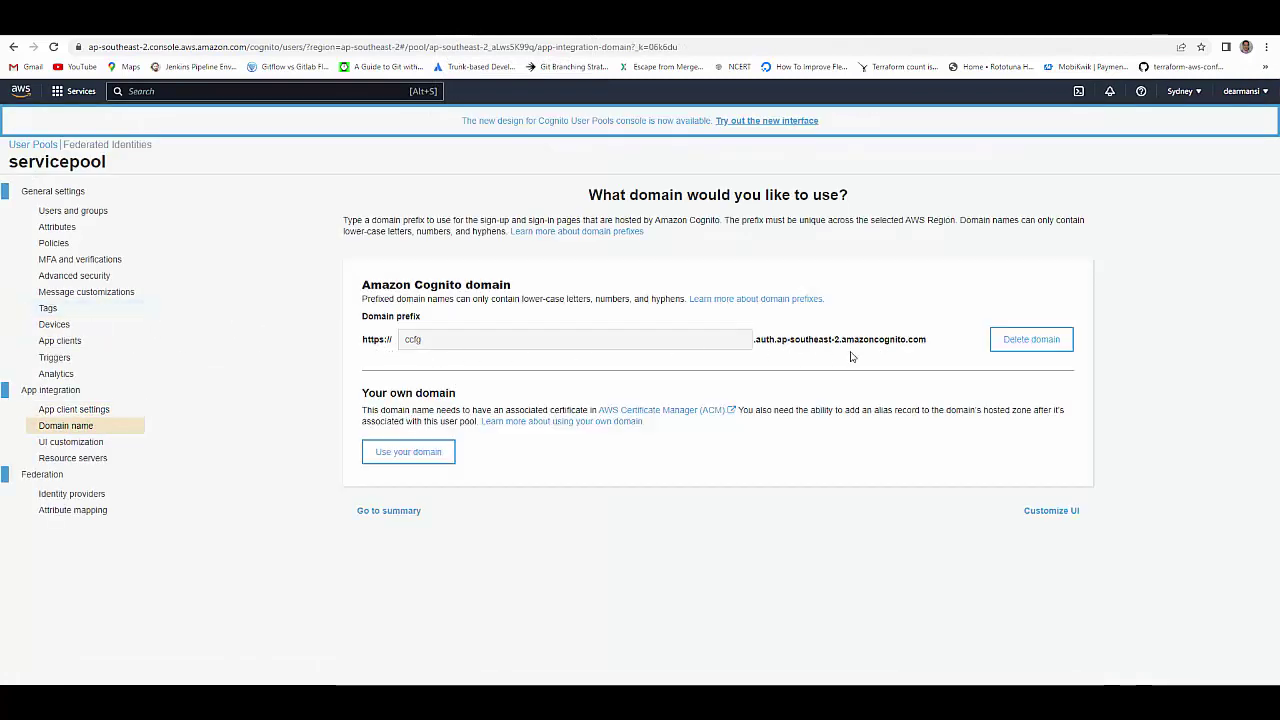
left_click(60, 341)
left_click(403, 364)
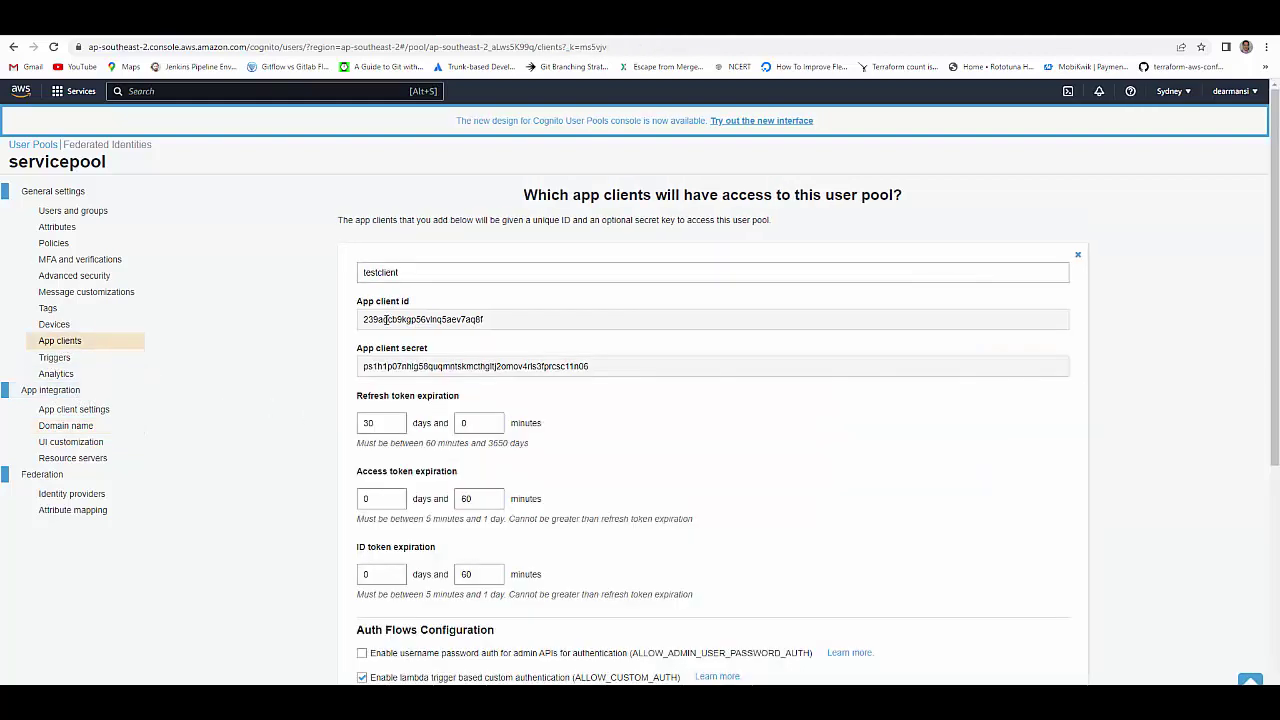
left_click_drag(446, 319, 362, 319)
left_click_drag(403, 366, 539, 385)
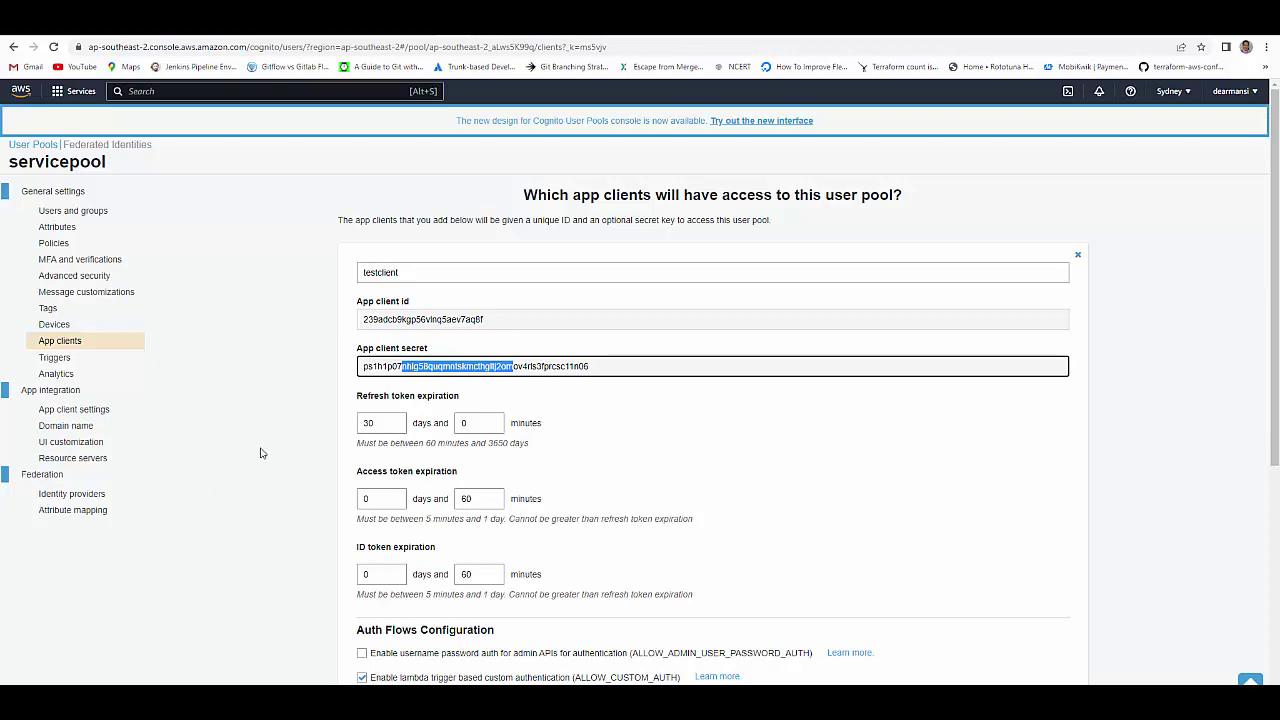
left_click(91, 411)
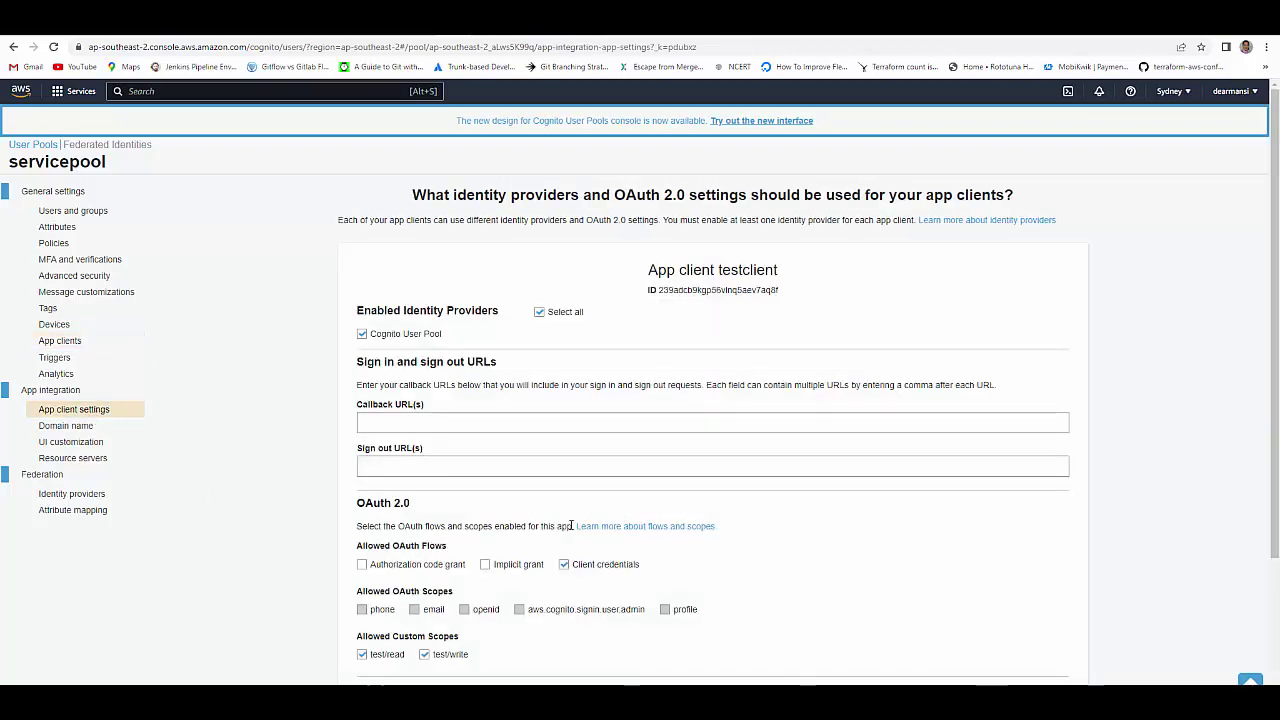
scroll(570, 526, "down", 2)
left_click_drag(385, 455, 463, 467)
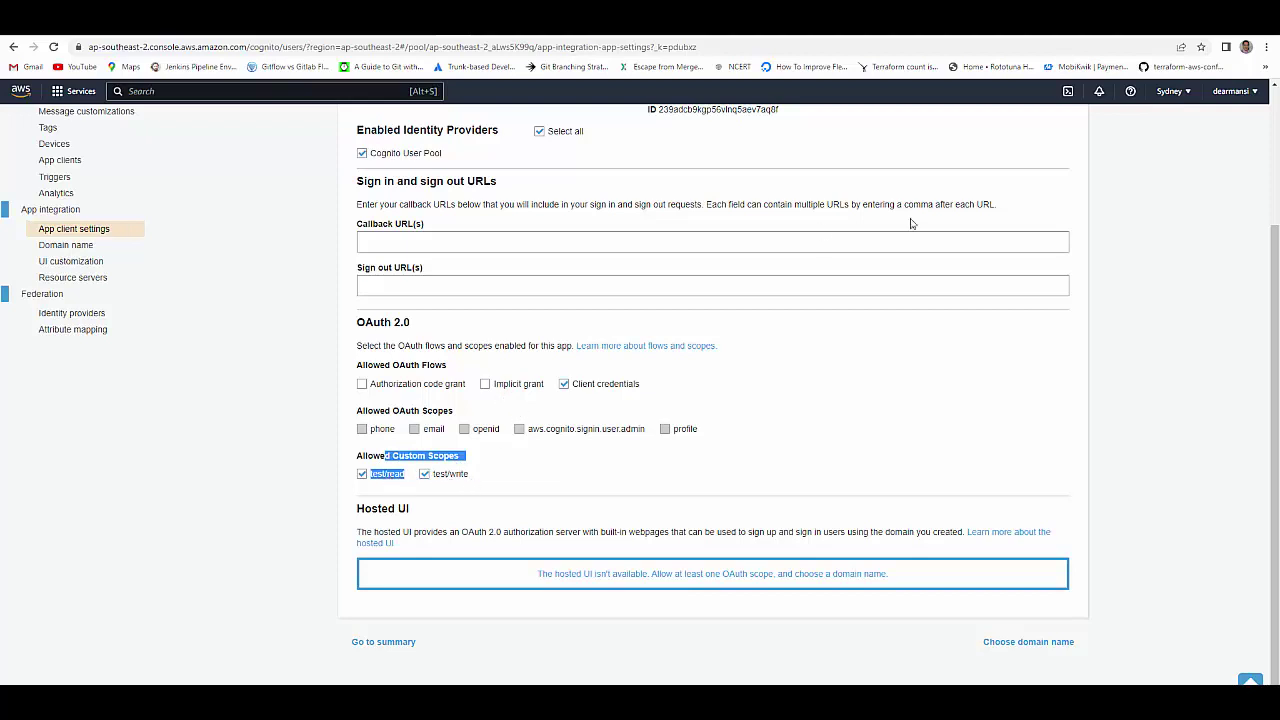
left_click(905, 37)
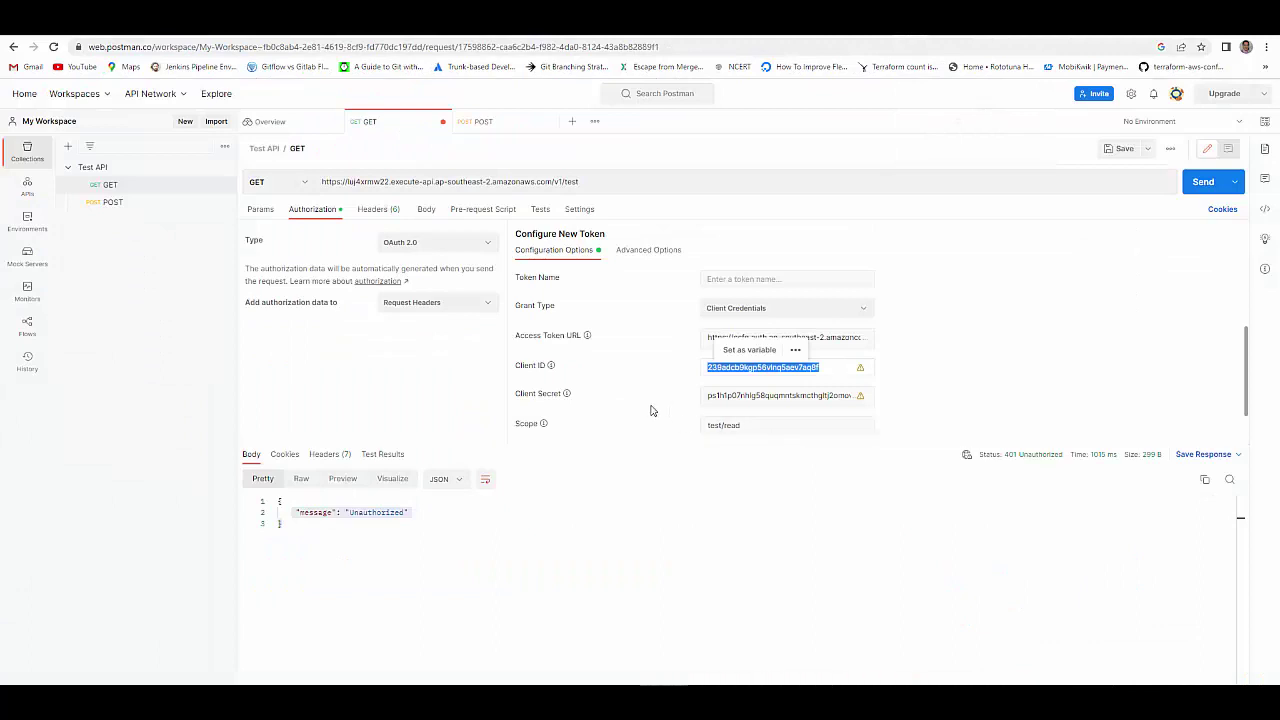
- Obtain a new Cognito access token with scope test/read and apply it to the request
scroll(651, 409, "down", 1)
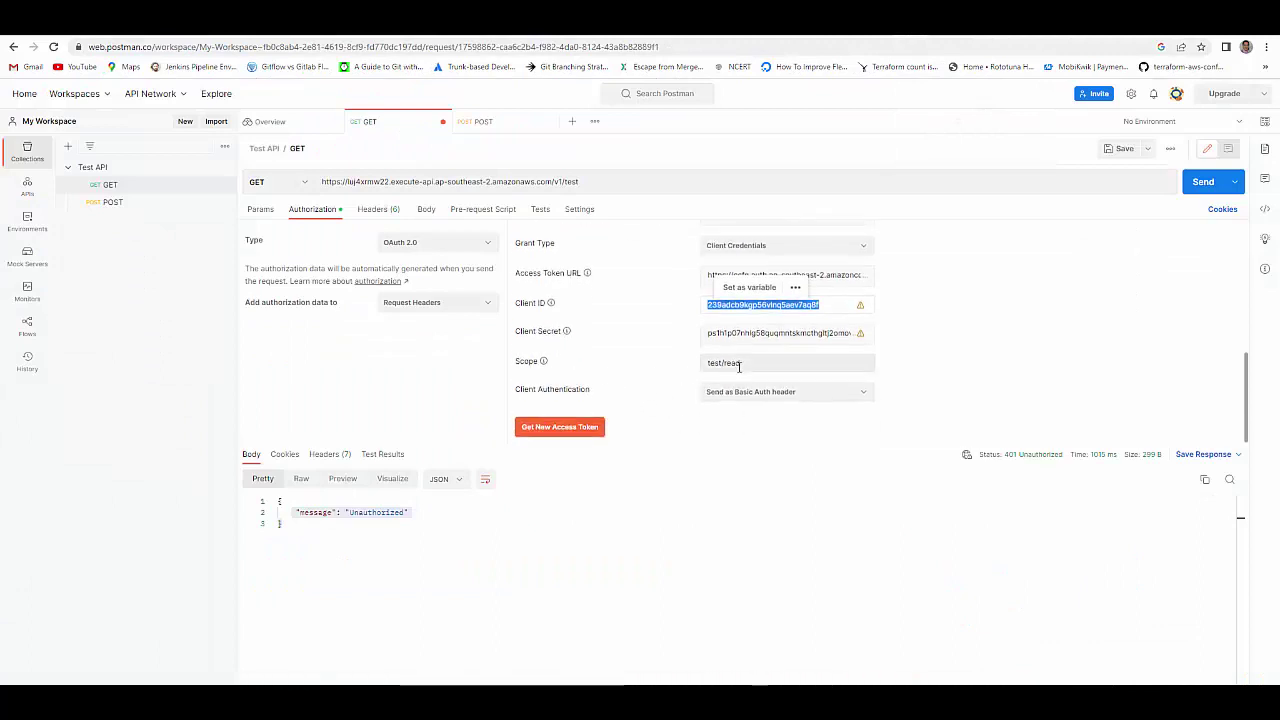
left_click_drag(707, 363, 743, 364)
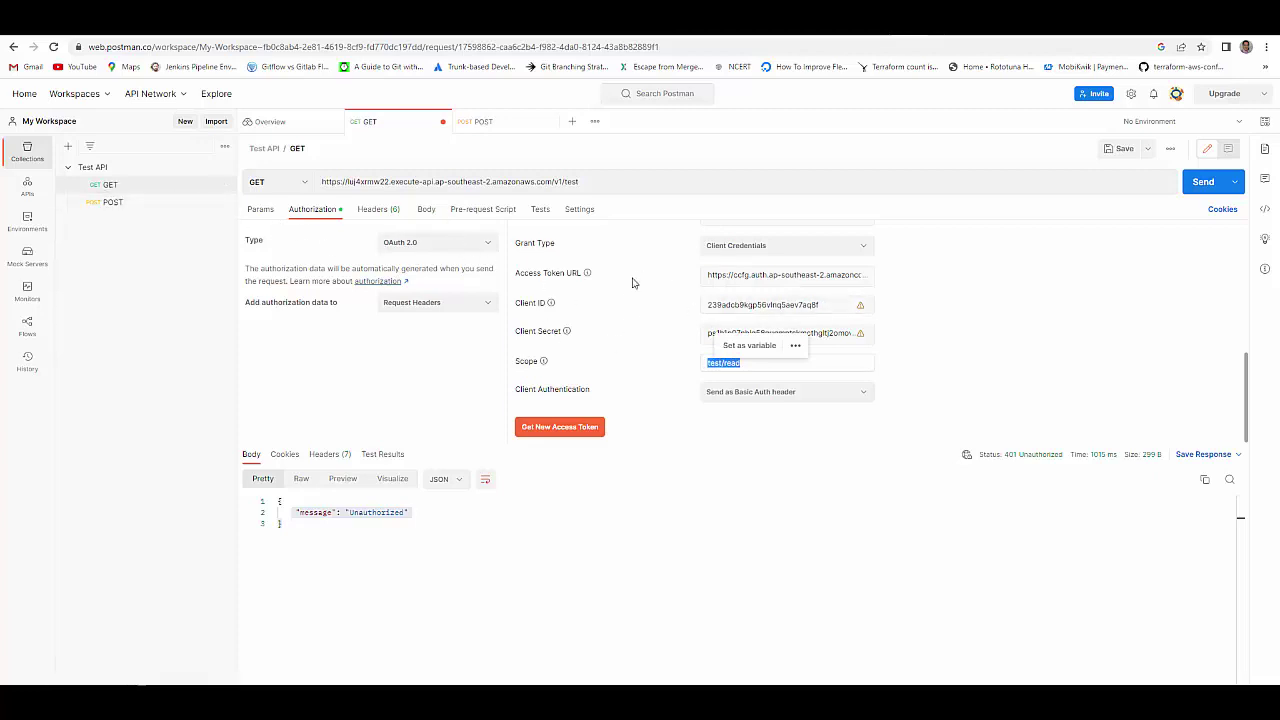
left_click(579, 433)
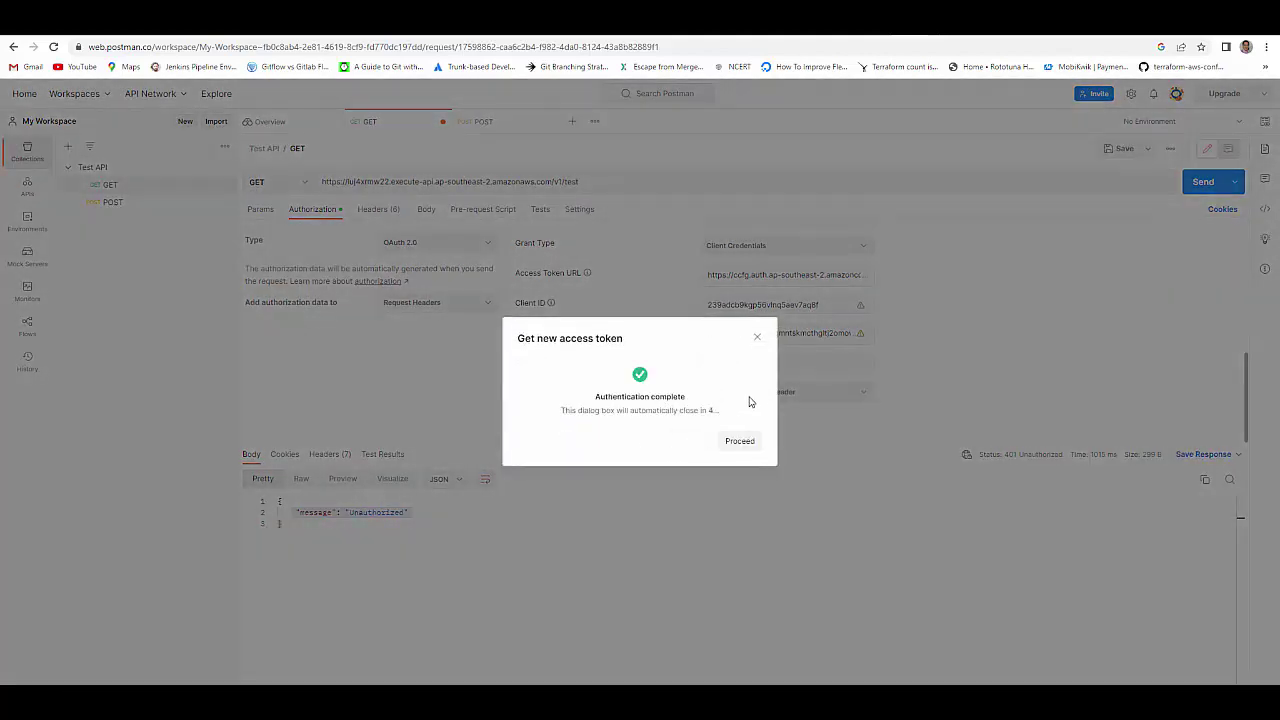
left_click(740, 441)
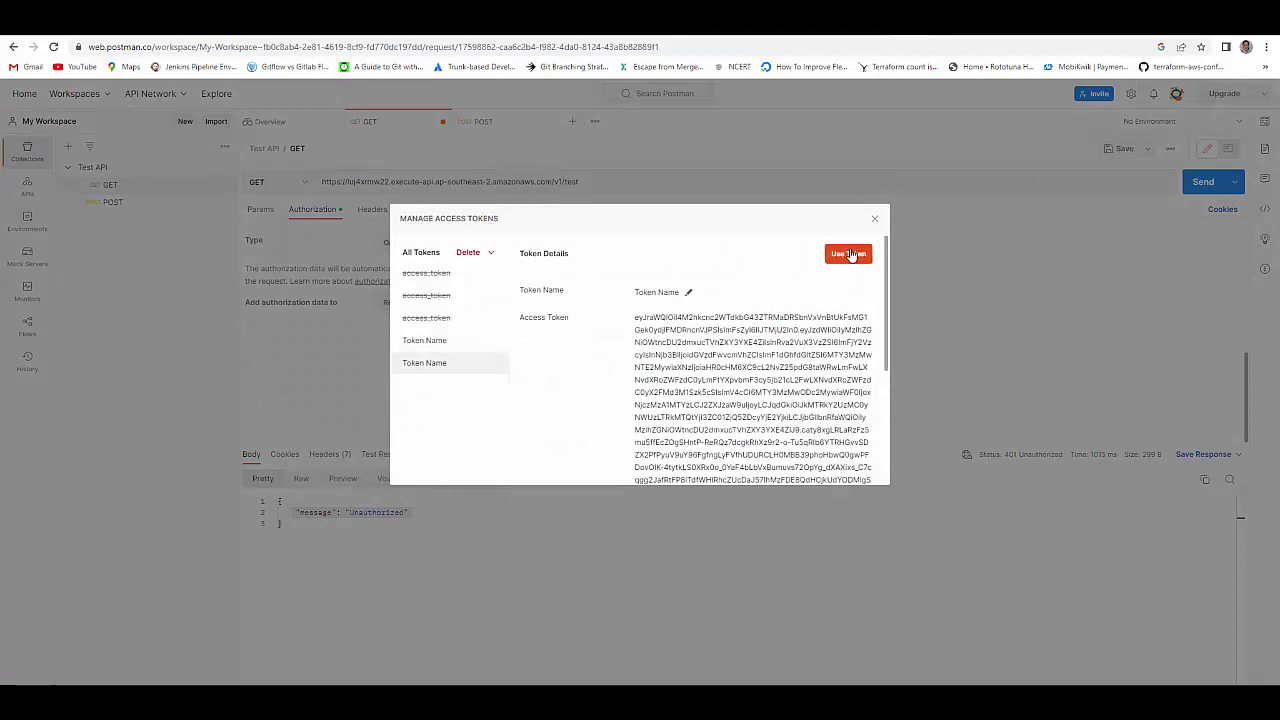
left_click(850, 255)
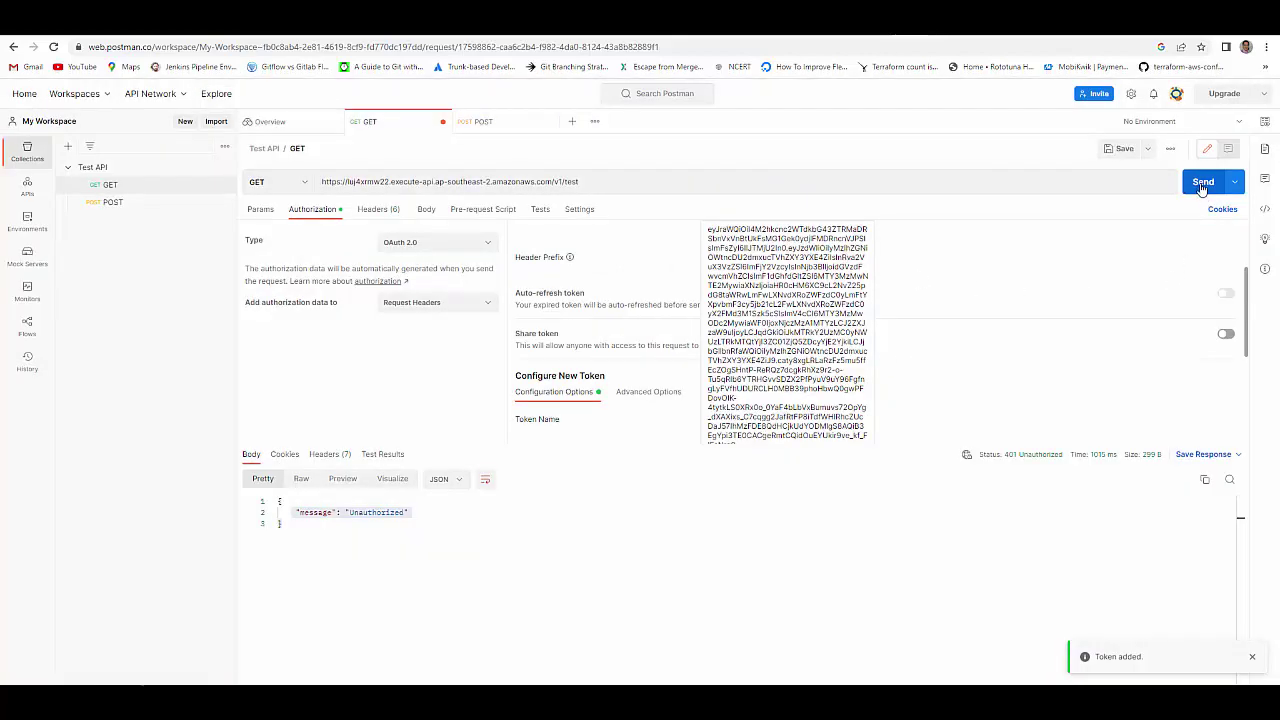
- Send GET /v1/test with the token and confirm 200 OK 'This is working'
left_click(1203, 183)
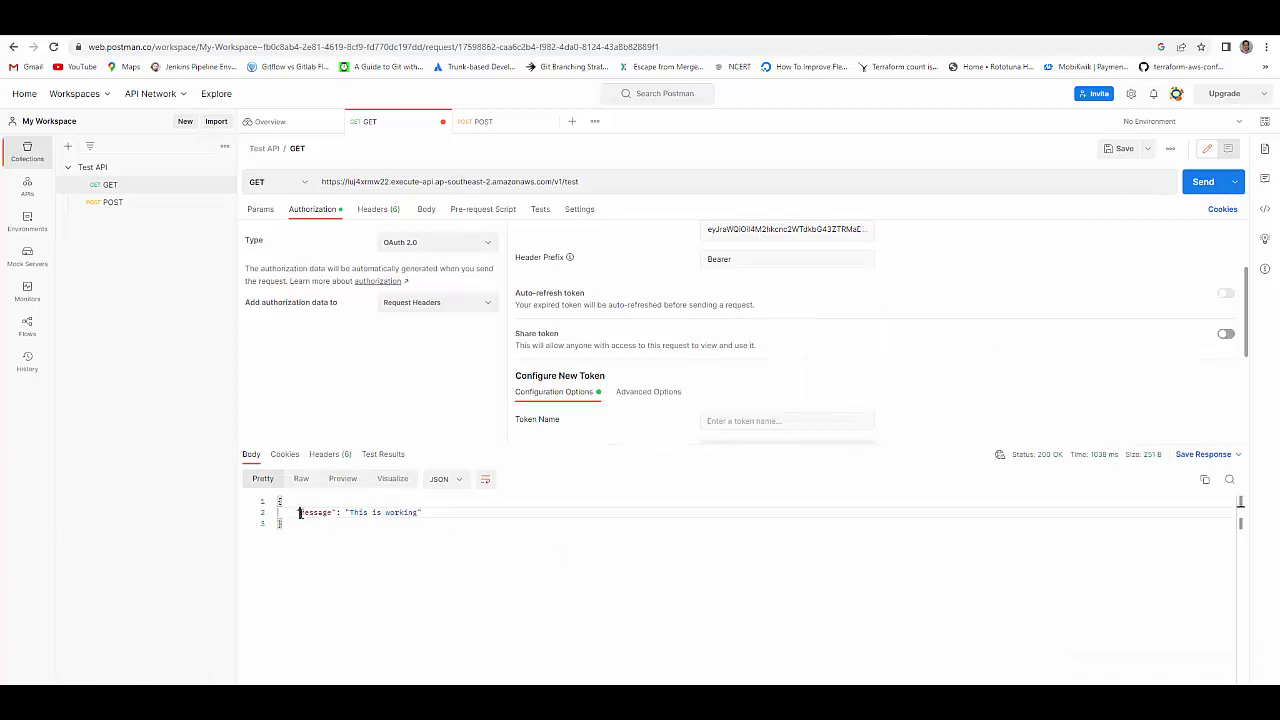
left_click_drag(299, 513, 418, 515)
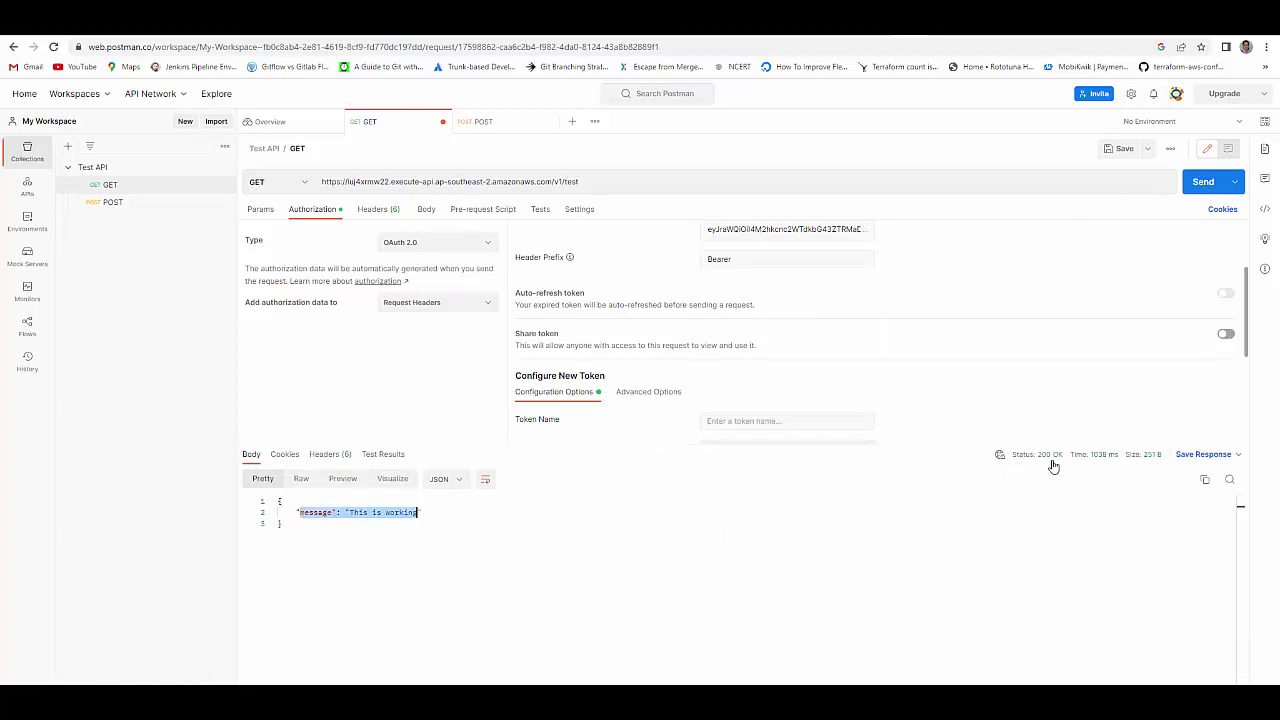
mouse_move(1053, 466)
left_click(745, 578)
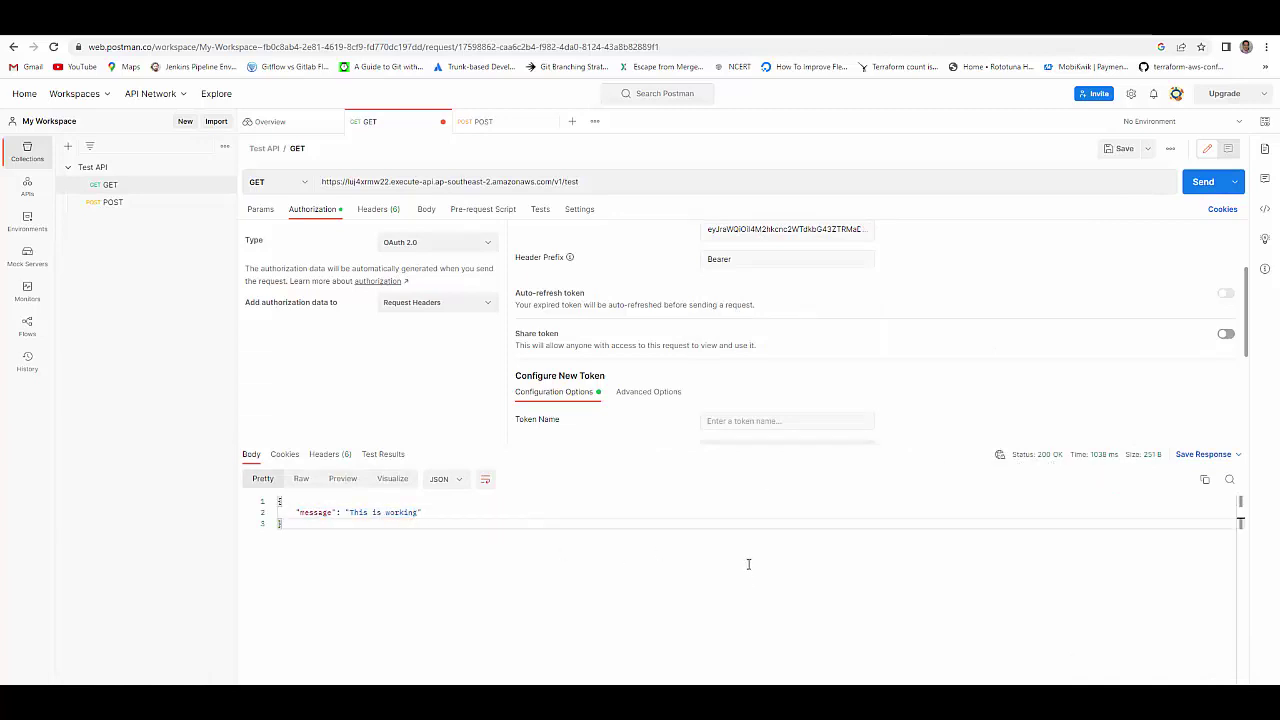
- Change the POST request's scope to test/write and apply a newly issued access token
left_click(112, 203)
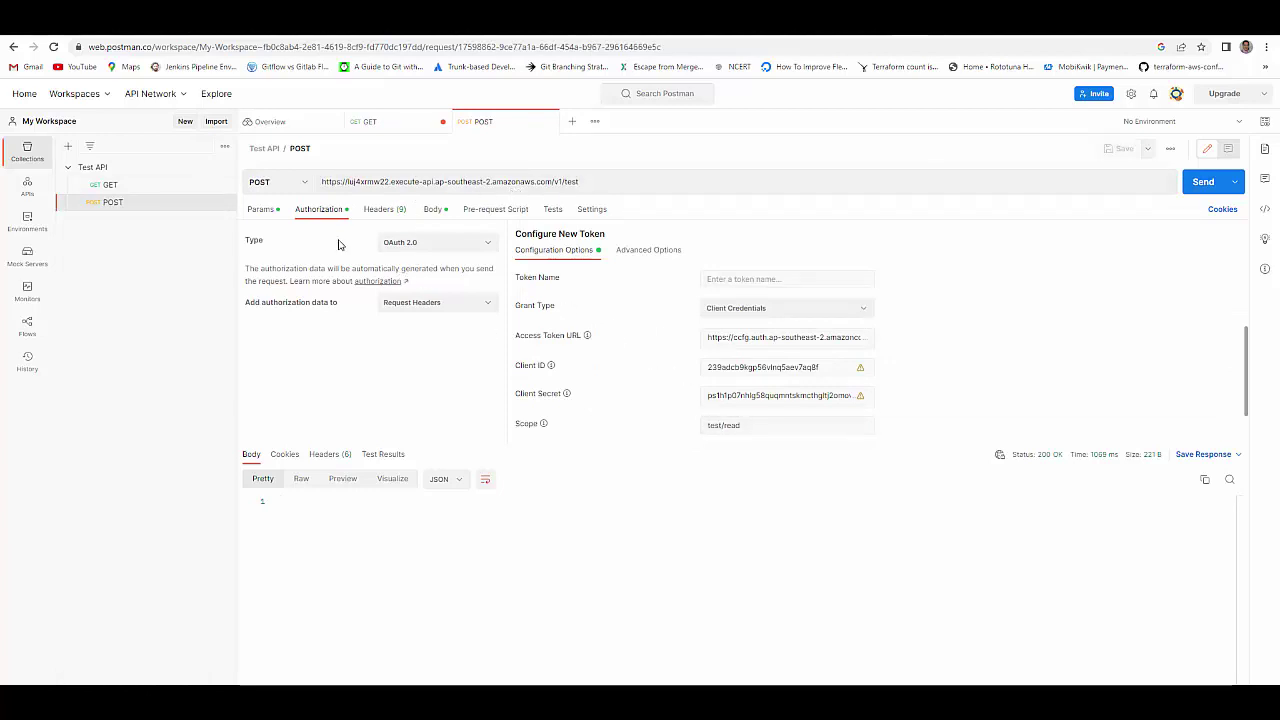
scroll(730, 424, "down", 1)
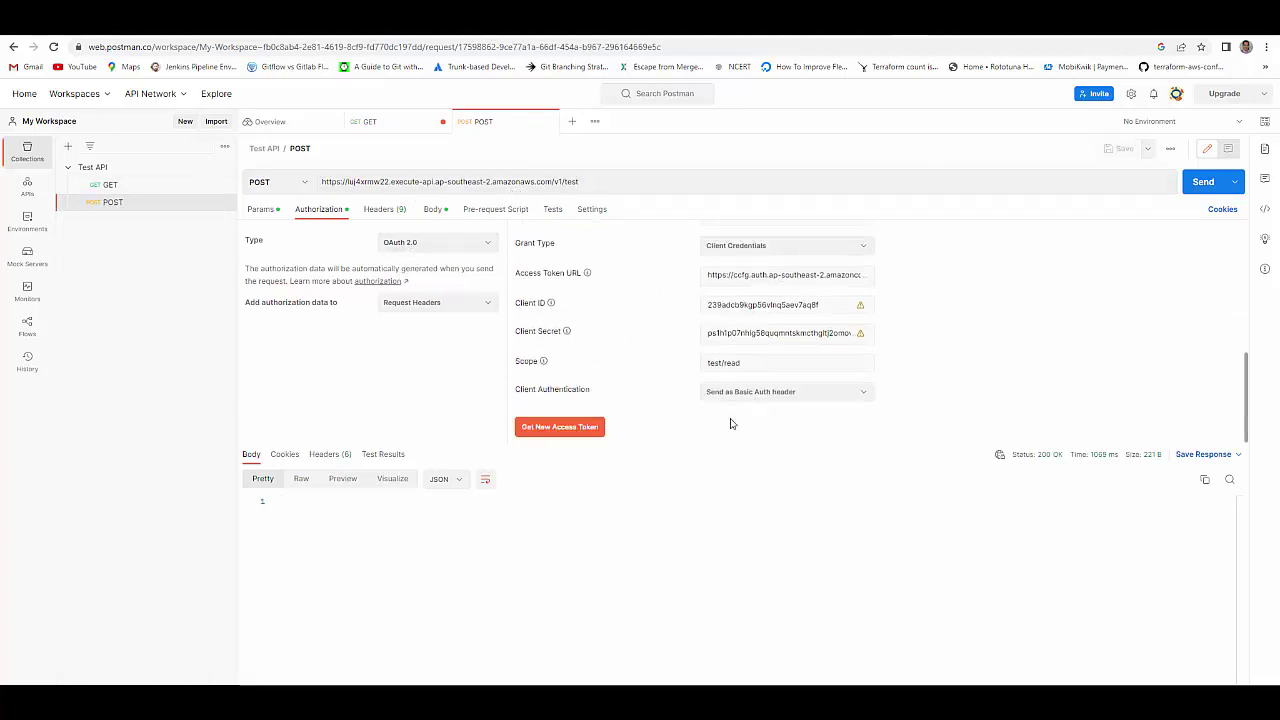
left_click_drag(724, 363, 755, 366)
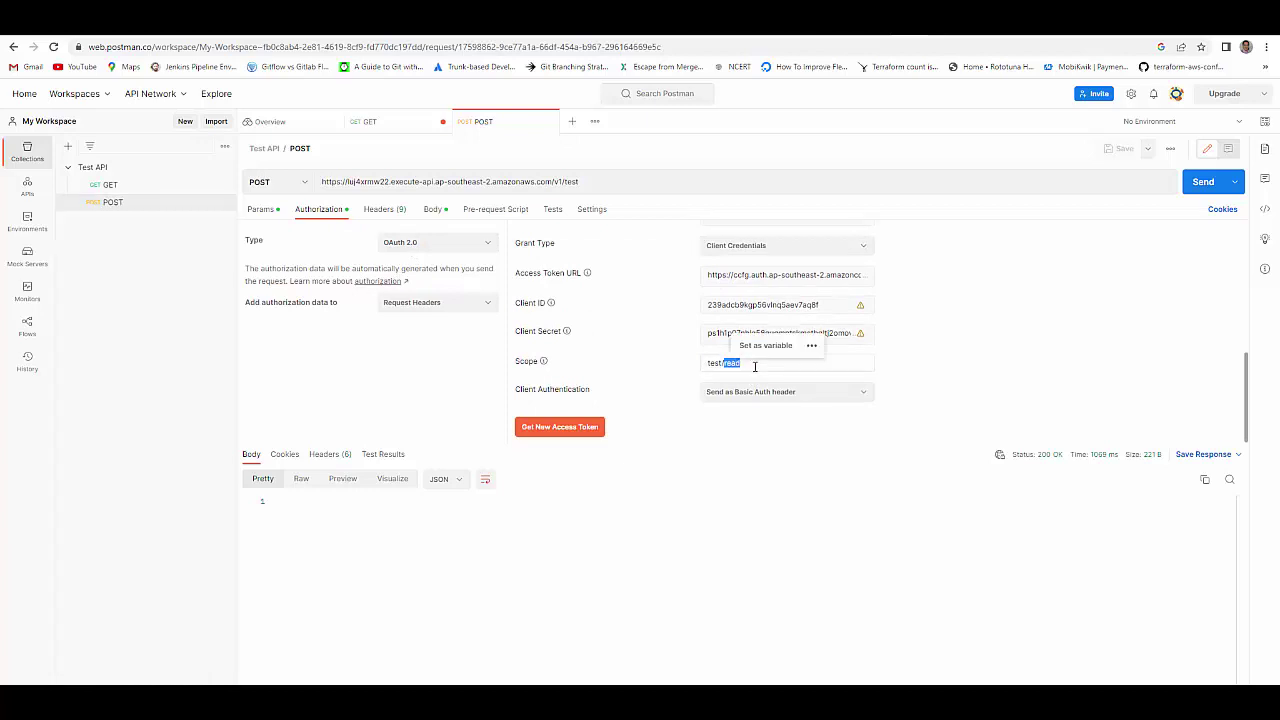
type("writ")
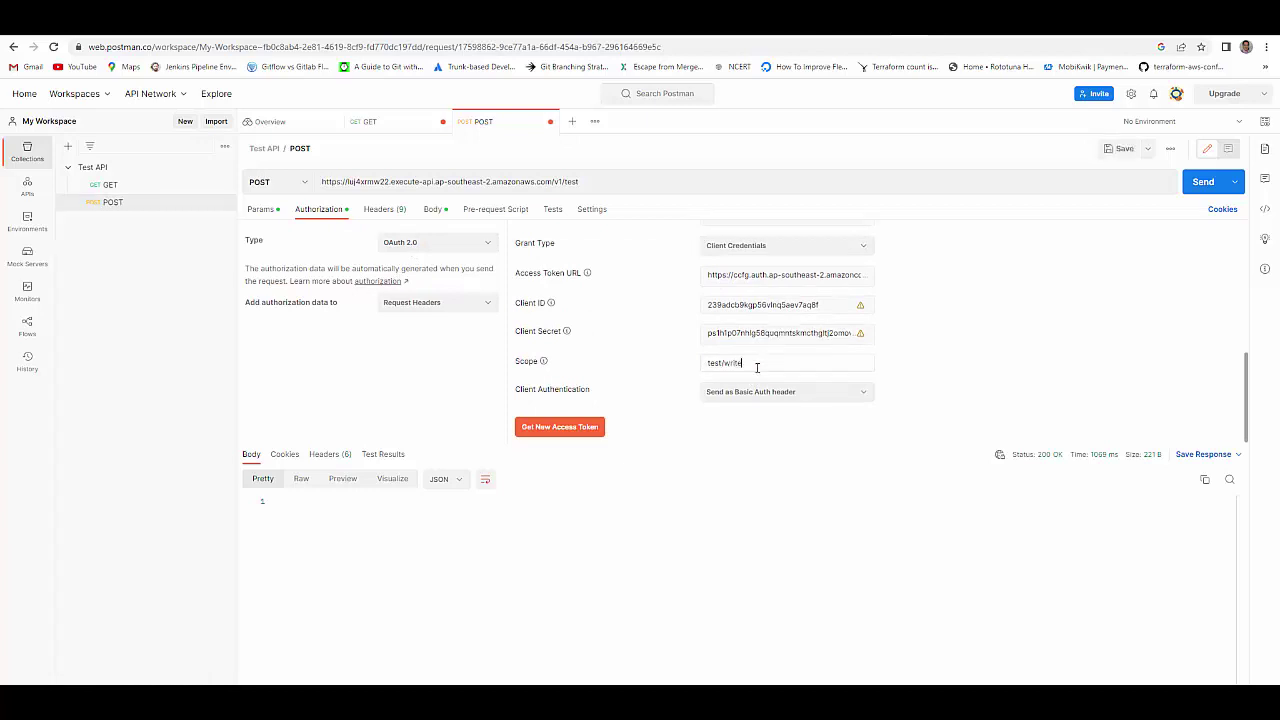
type("e")
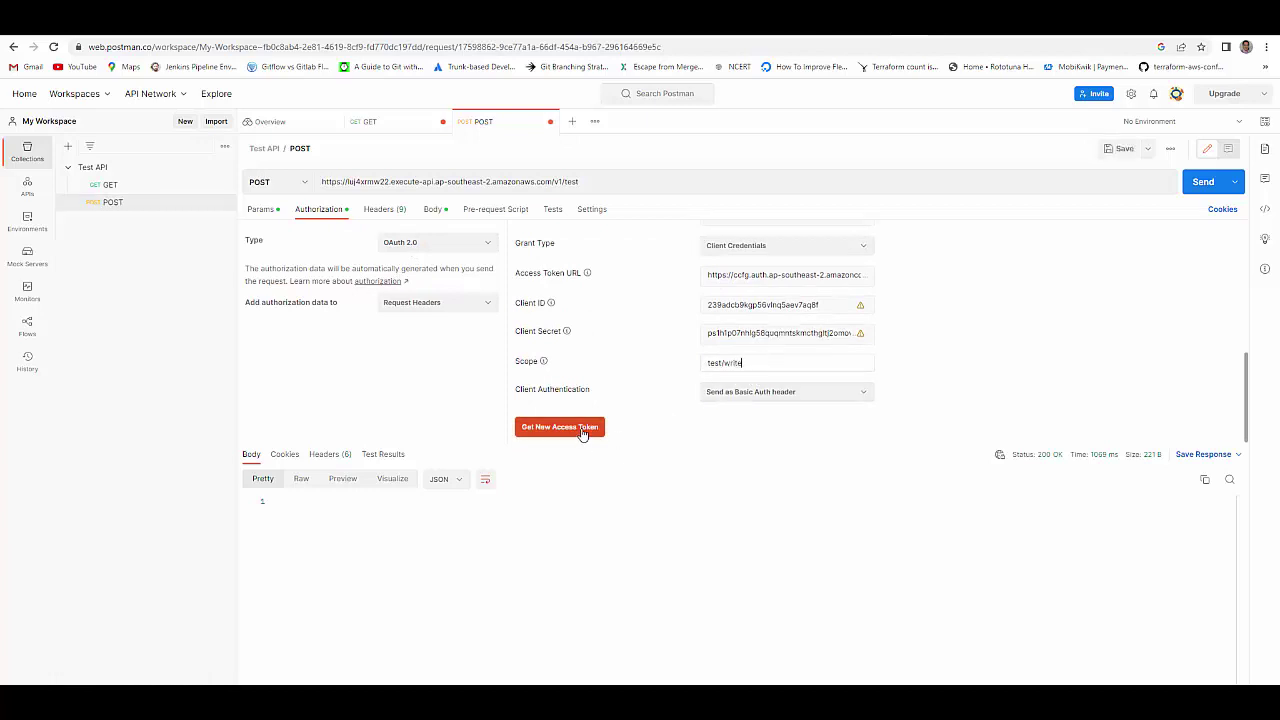
left_click(583, 430)
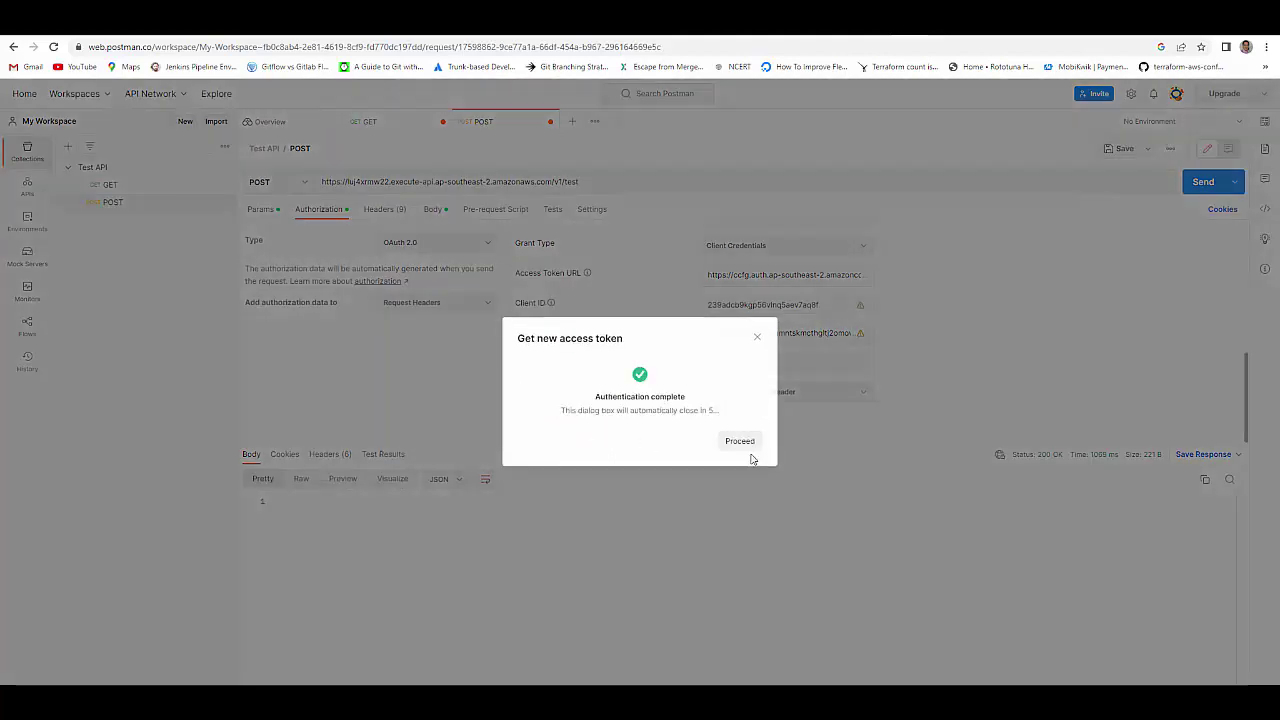
left_click(738, 442)
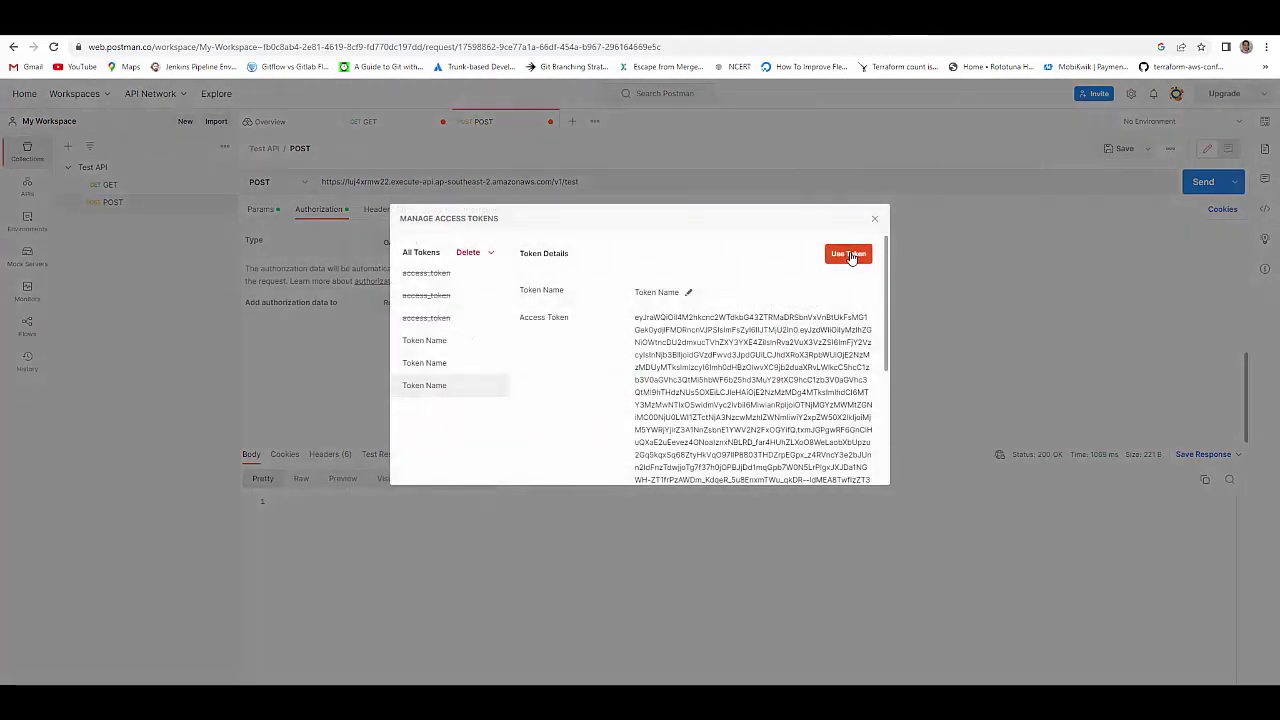
left_click(848, 256)
- Send the POST request, then fetch another access token and select it for copying
left_click(1203, 181)
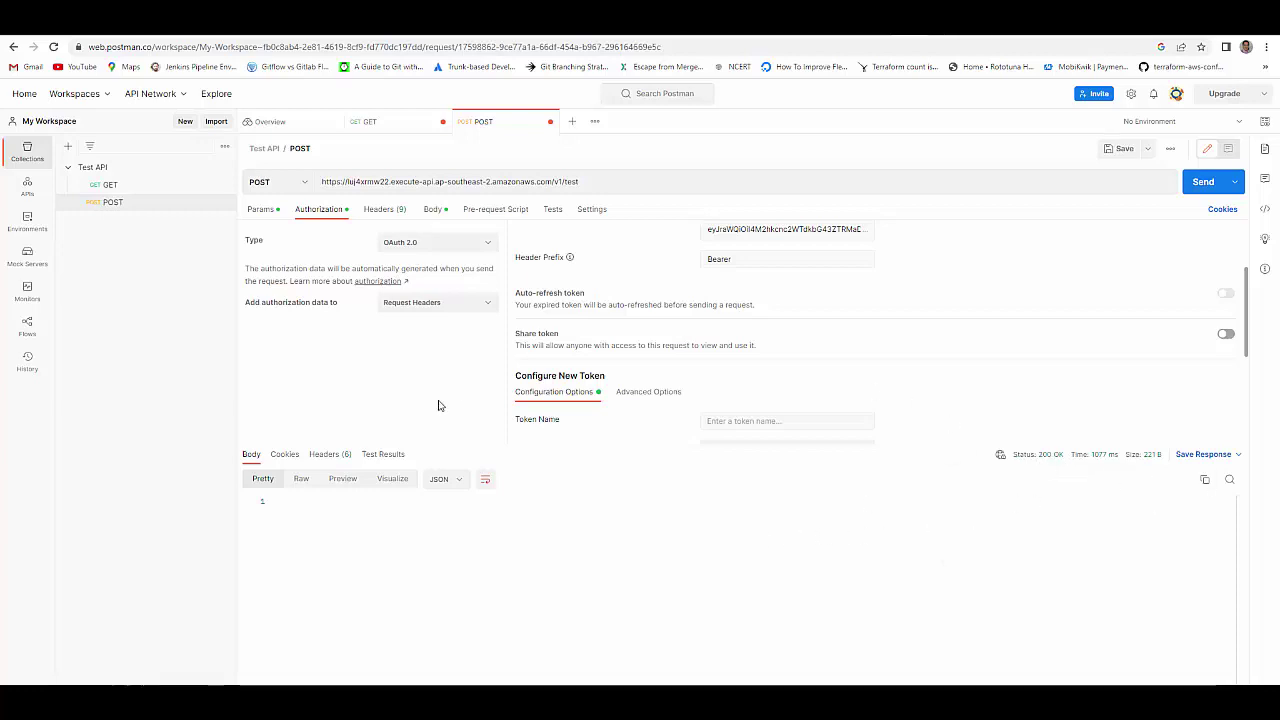
scroll(571, 394, "down", 1)
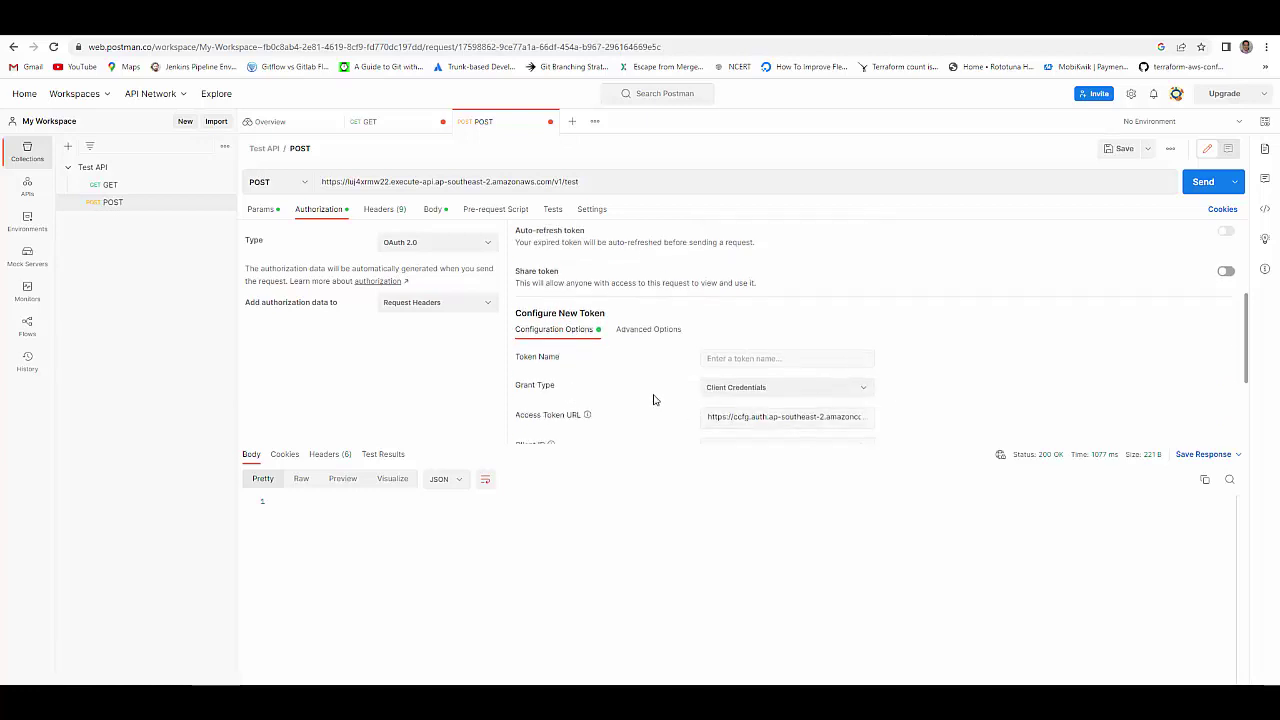
scroll(679, 401, "down", 2)
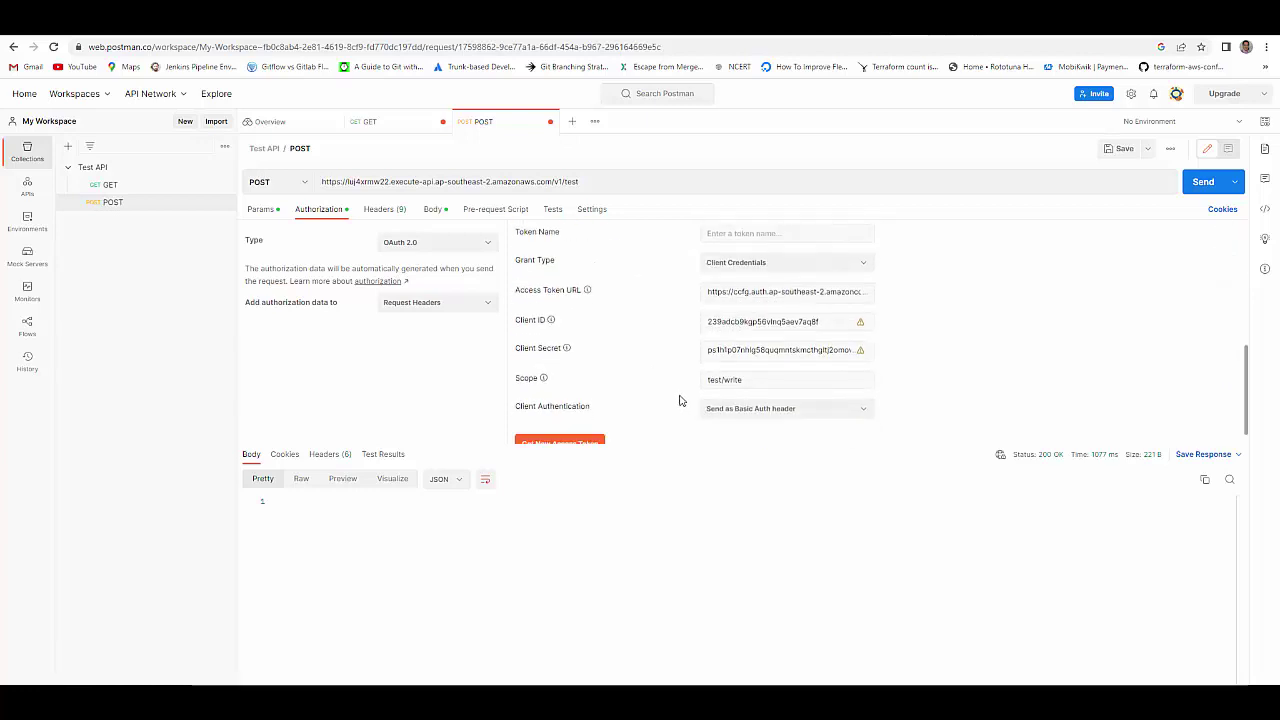
scroll(657, 408, "down", 1)
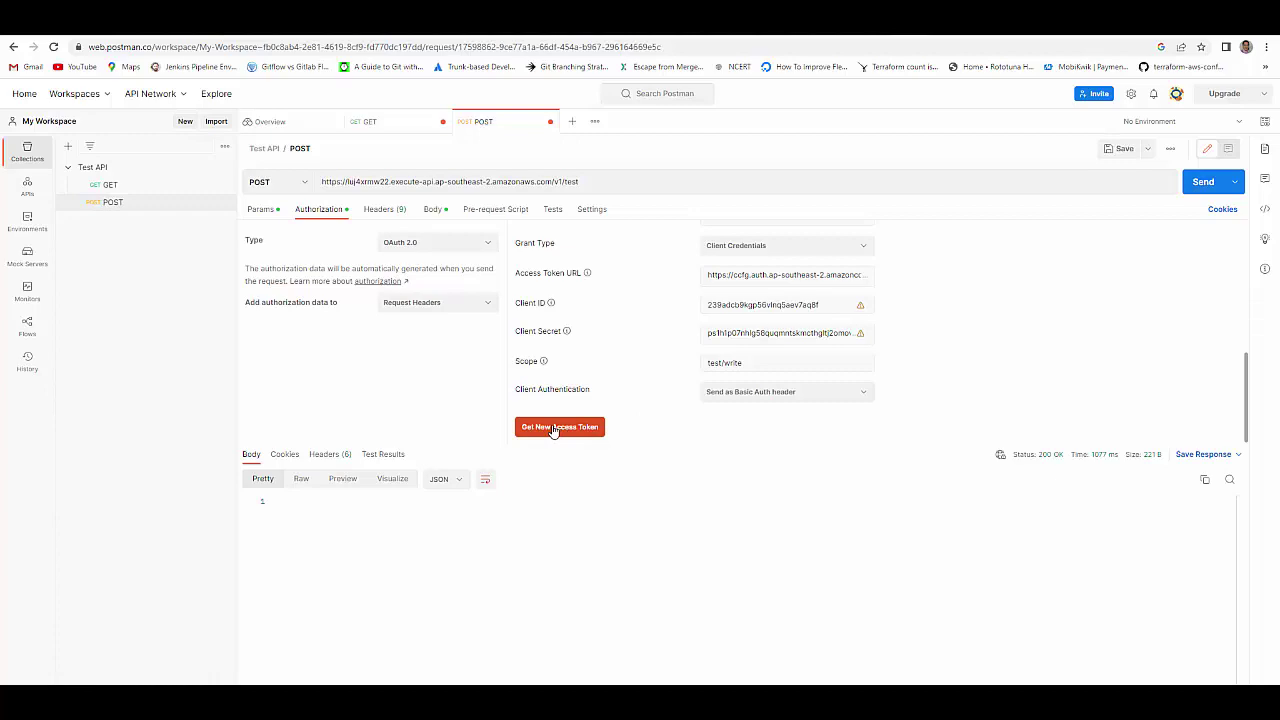
left_click(553, 428)
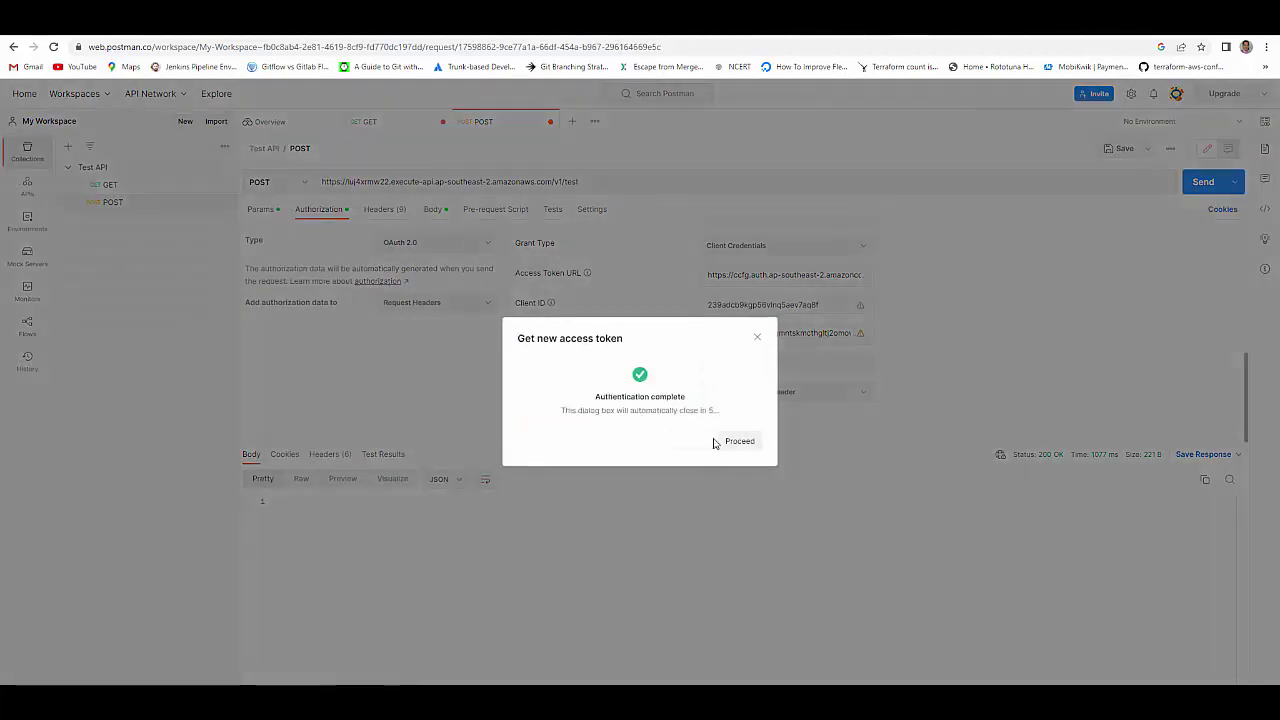
left_click(742, 443)
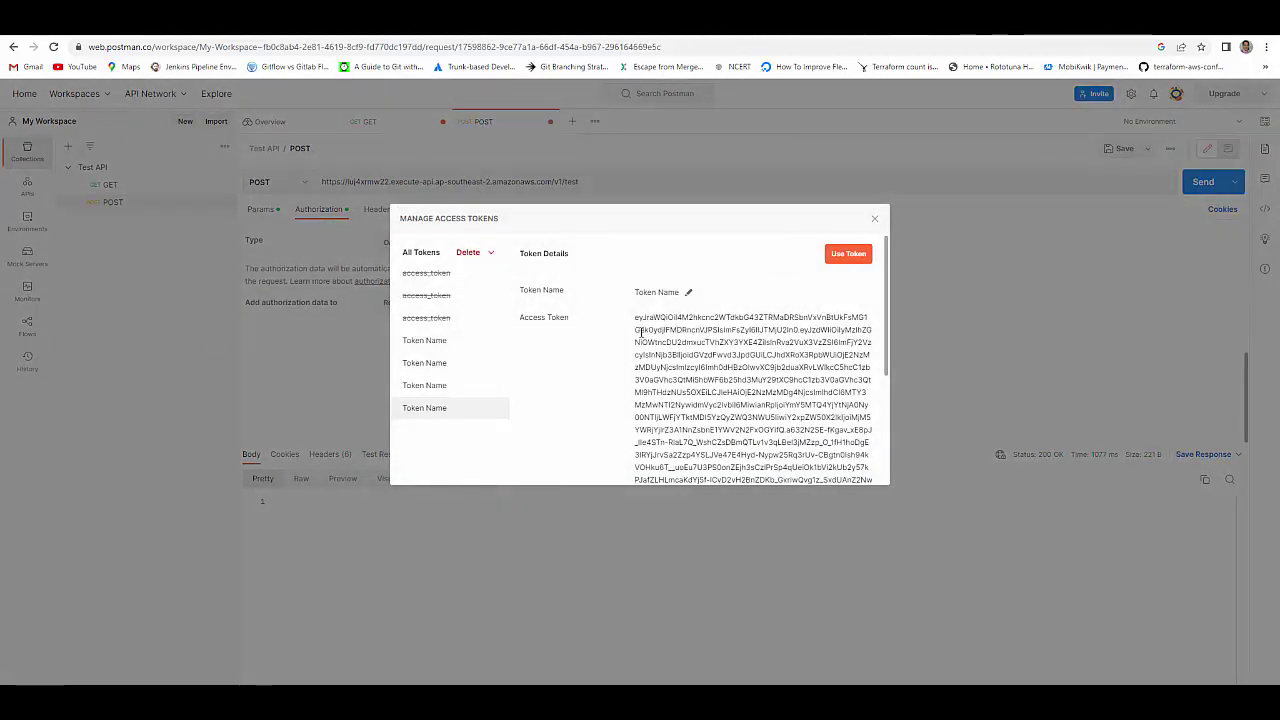
left_click_drag(637, 318, 851, 316)
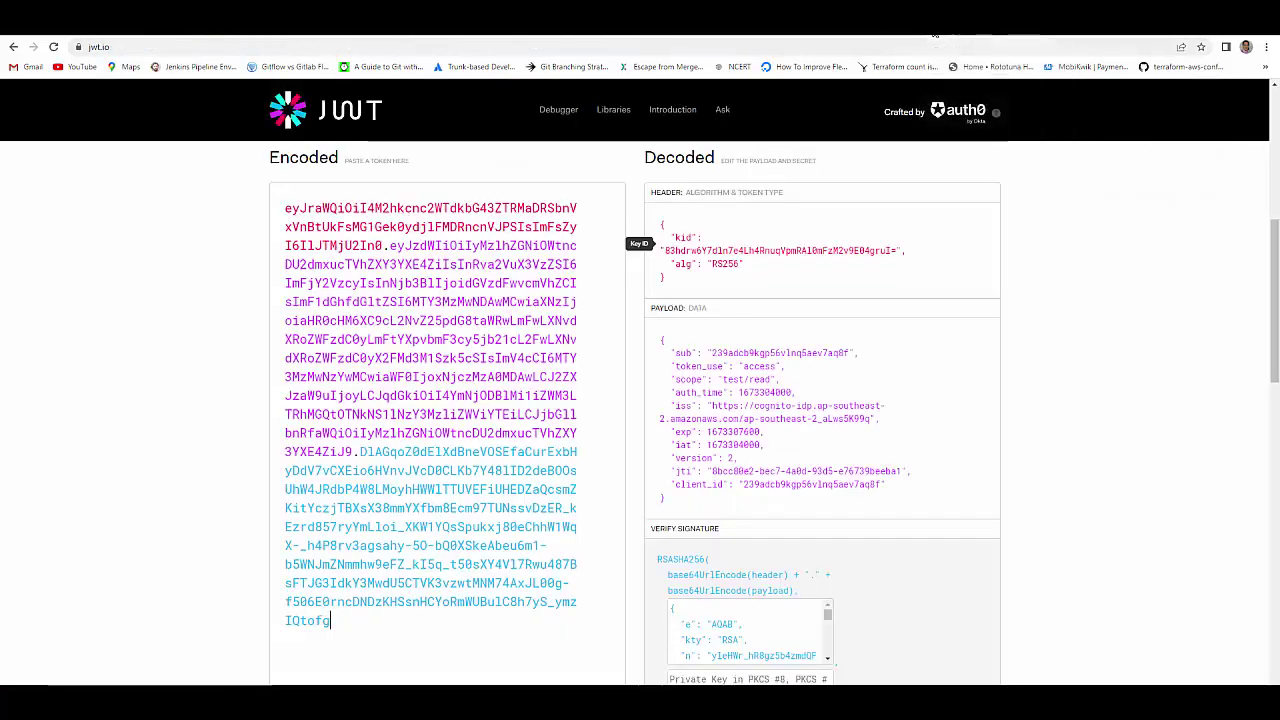
- Paste the new access token into jwt.io's Encoded box to decode it
left_click(934, 40)
key("ctrl+a")
key("ctrl+v")
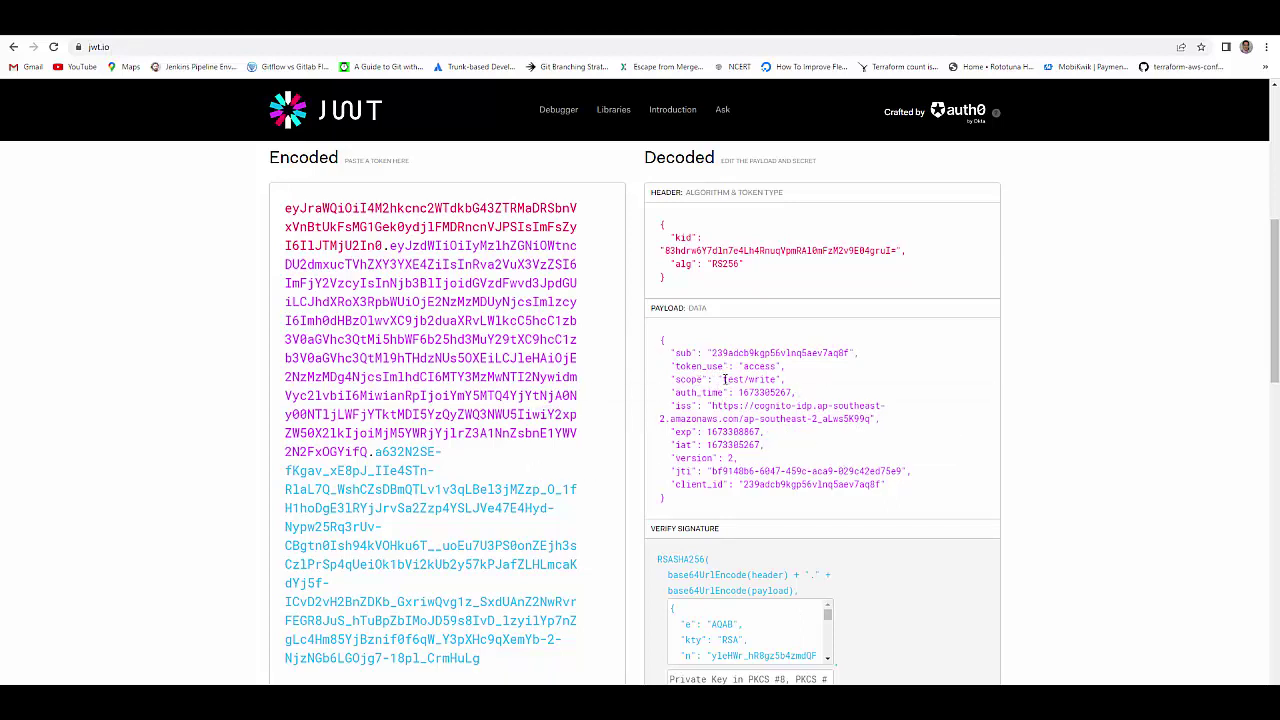
- Confirm the scope test/write, issuer, expiry and client_id claims, then return to Postman
left_click_drag(724, 379, 775, 379)
left_click_drag(712, 406, 870, 420)
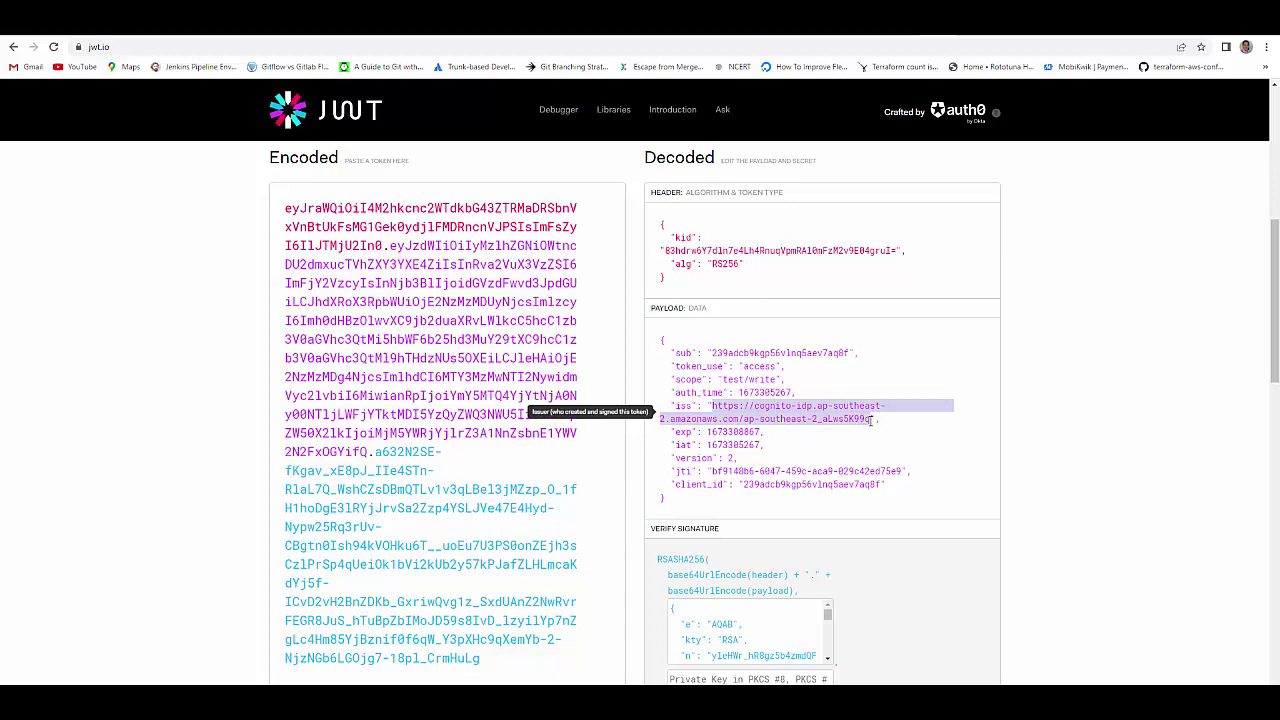
left_click(686, 432)
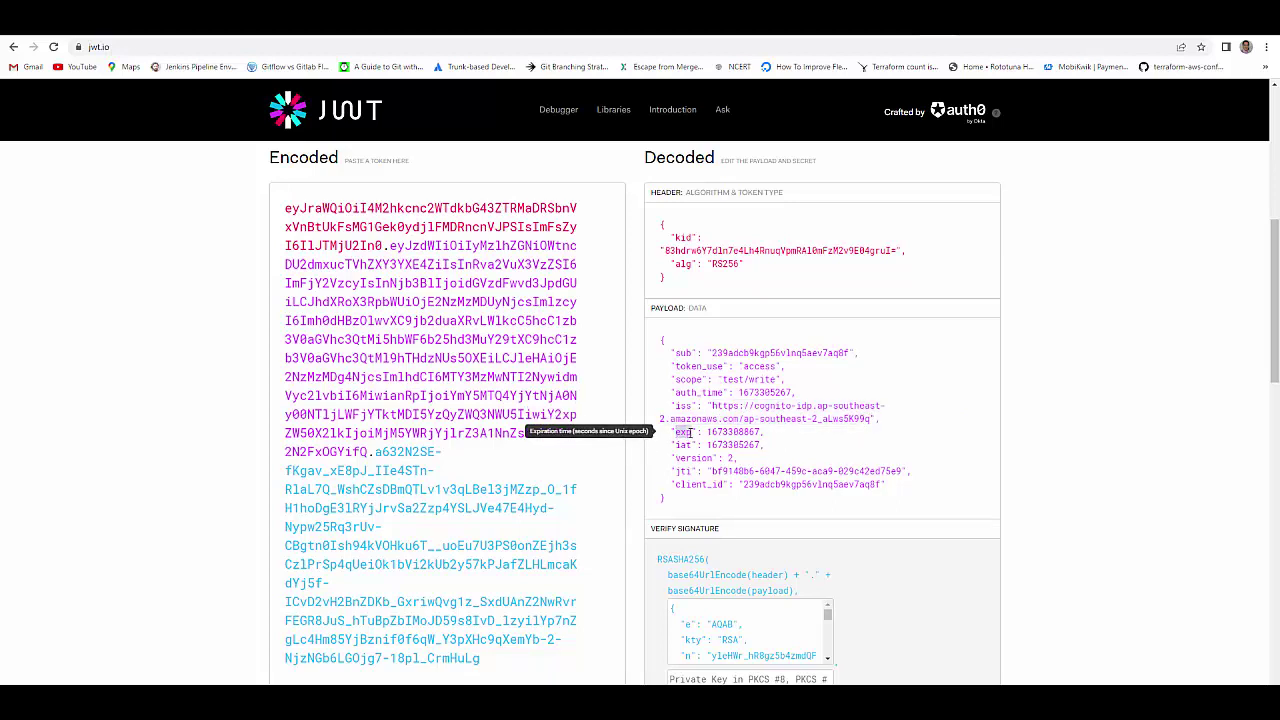
mouse_move(734, 432)
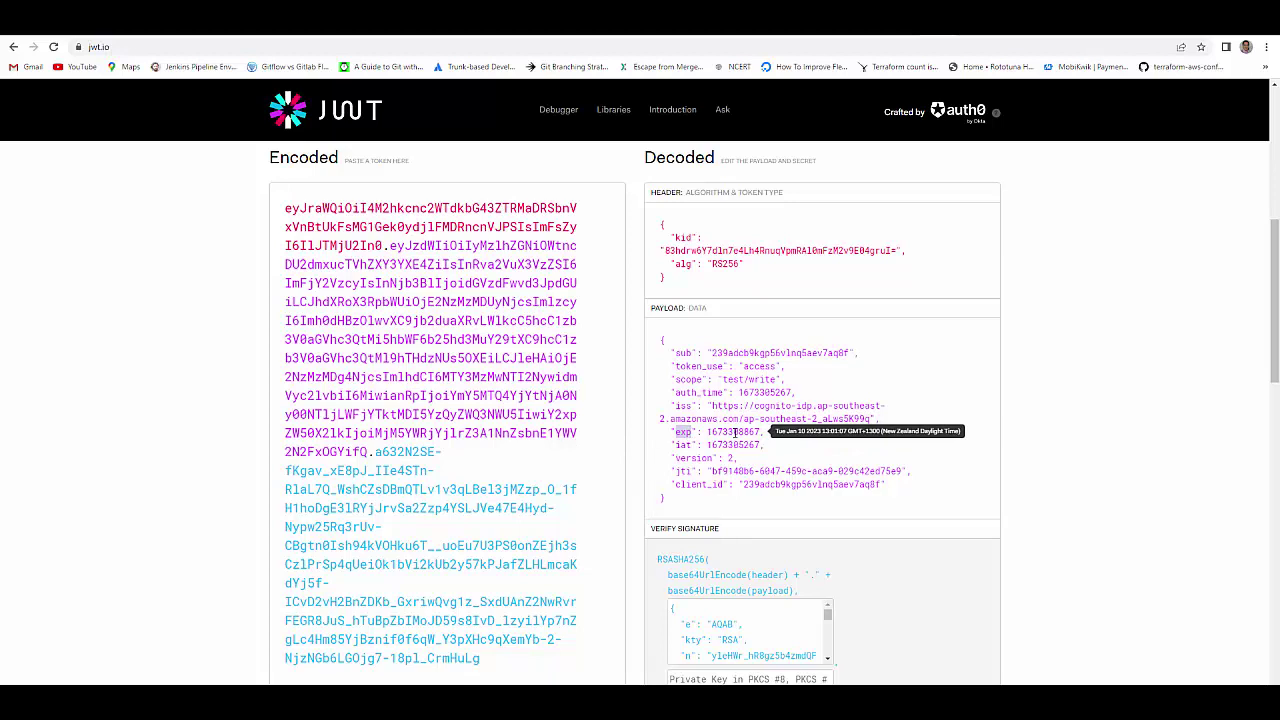
left_click_drag(748, 484, 877, 453)
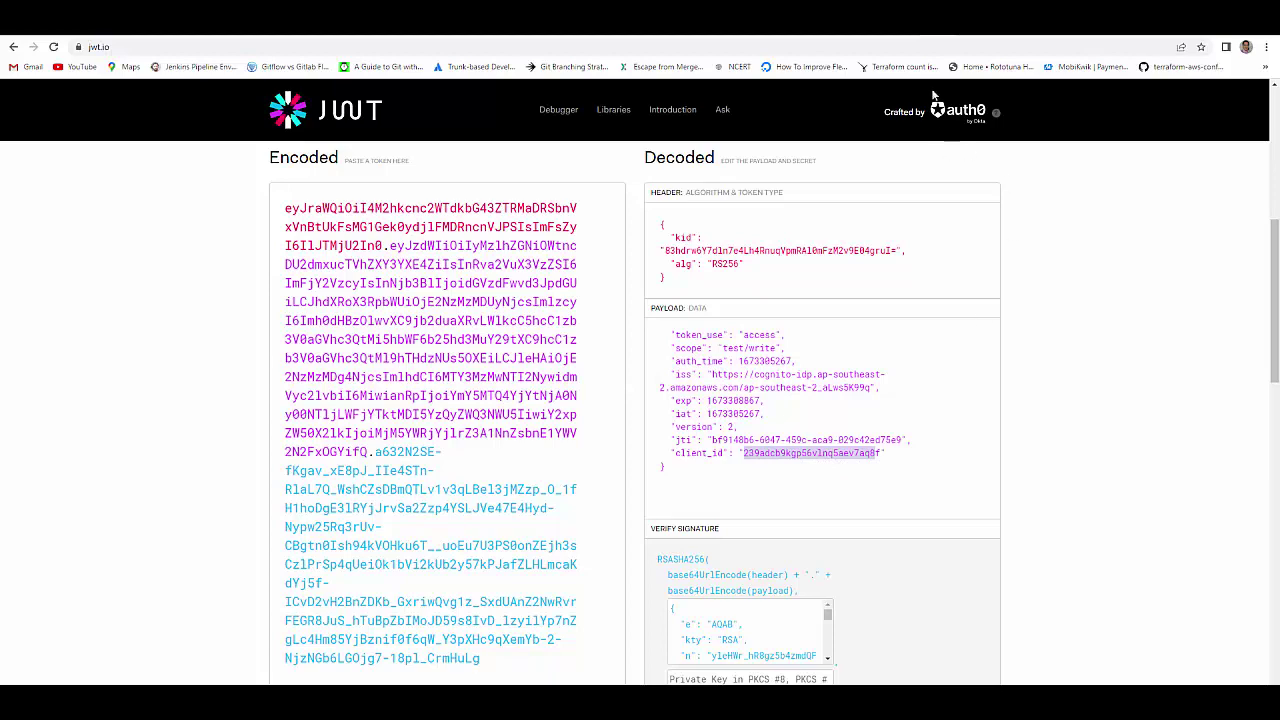
left_click(900, 26)
key("Escape")
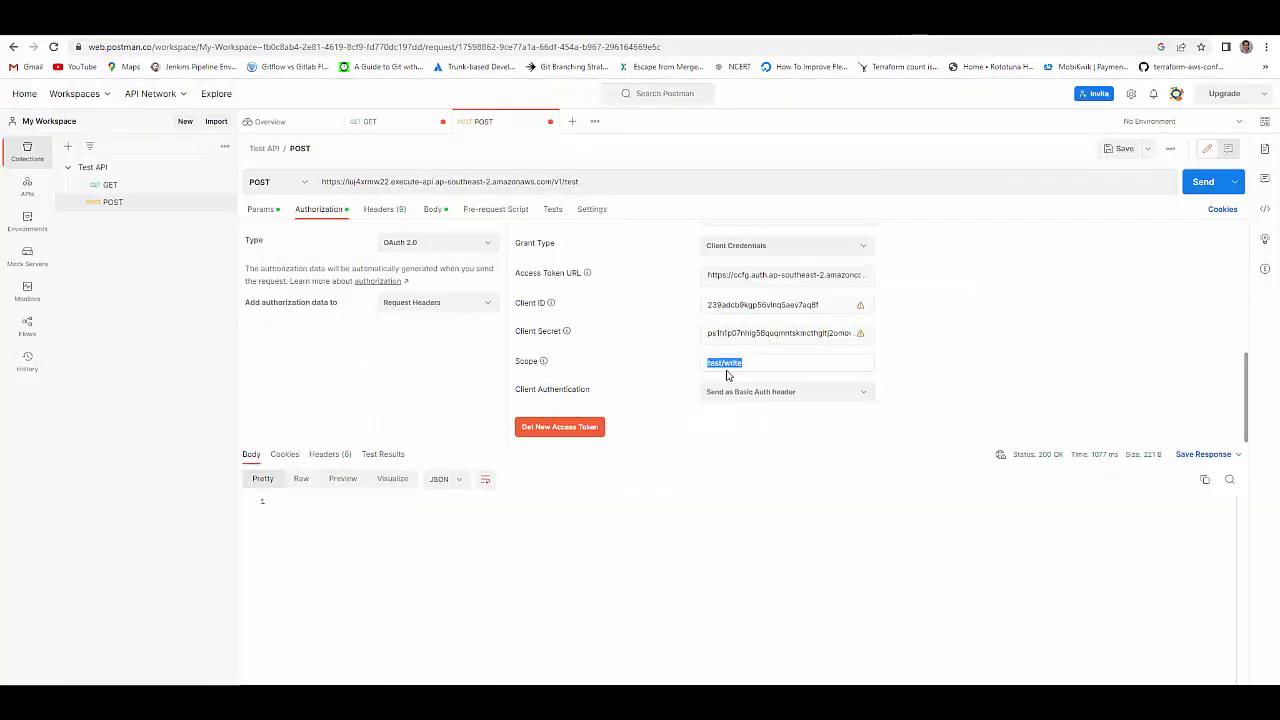
- Empty the Scope field, get a new access token without a scope, and copy it
key("BackSpace")
left_click(591, 433)
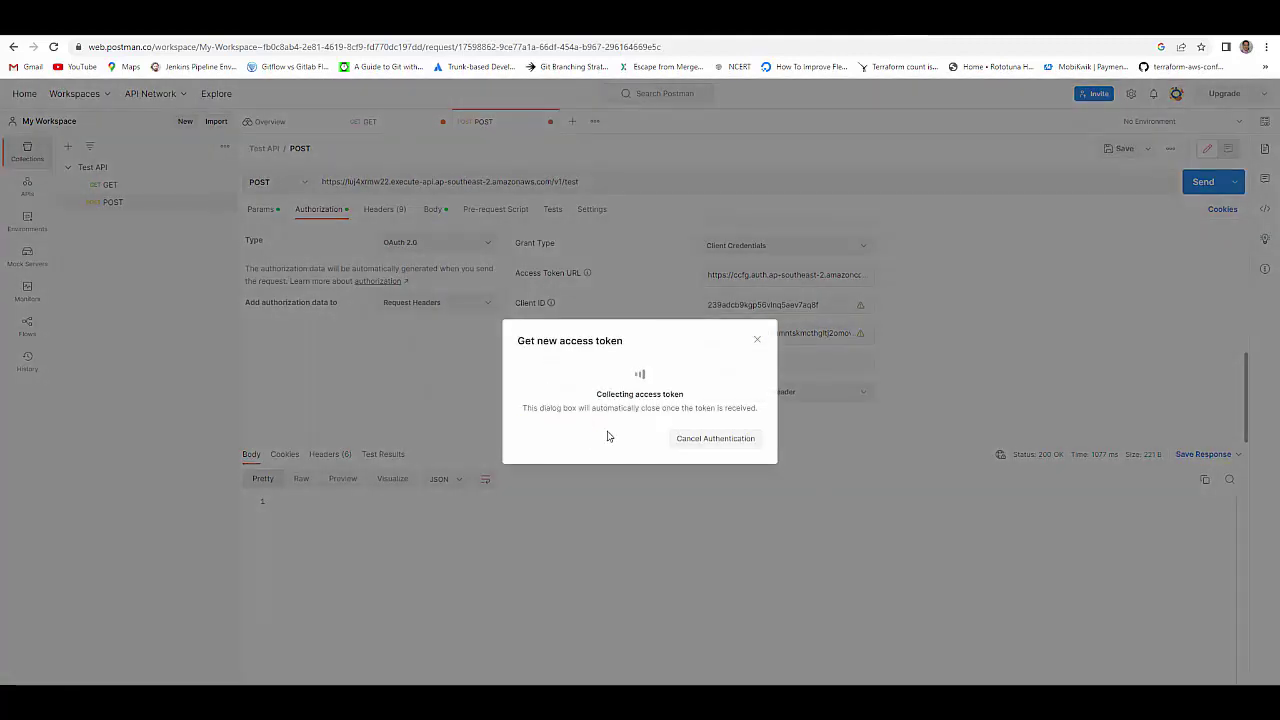
left_click(740, 446)
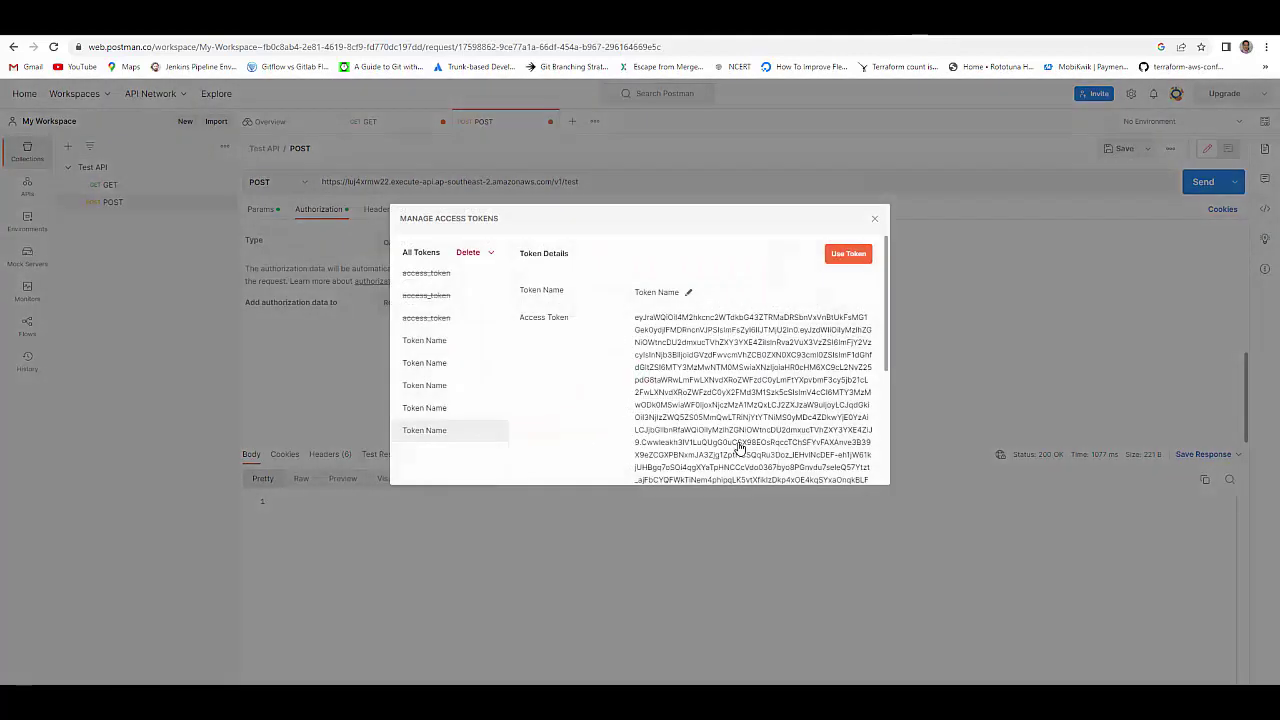
left_click_drag(635, 318, 762, 346)
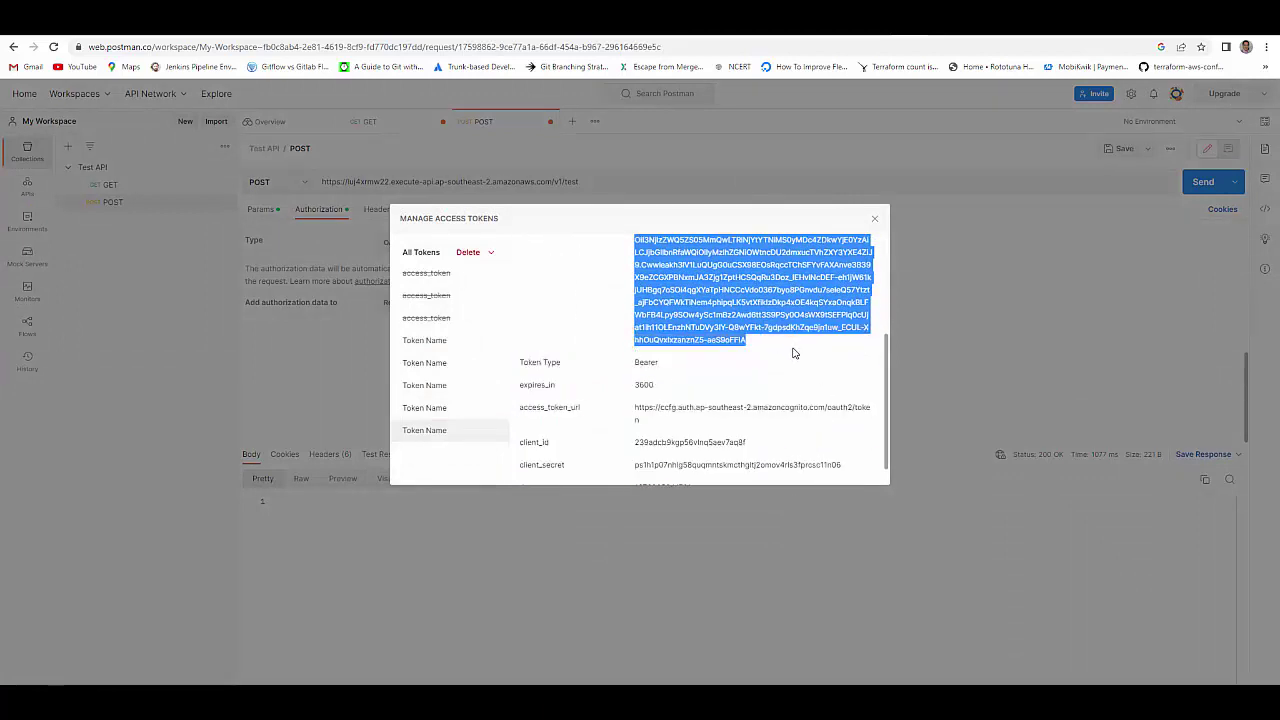
left_click(937, 38)
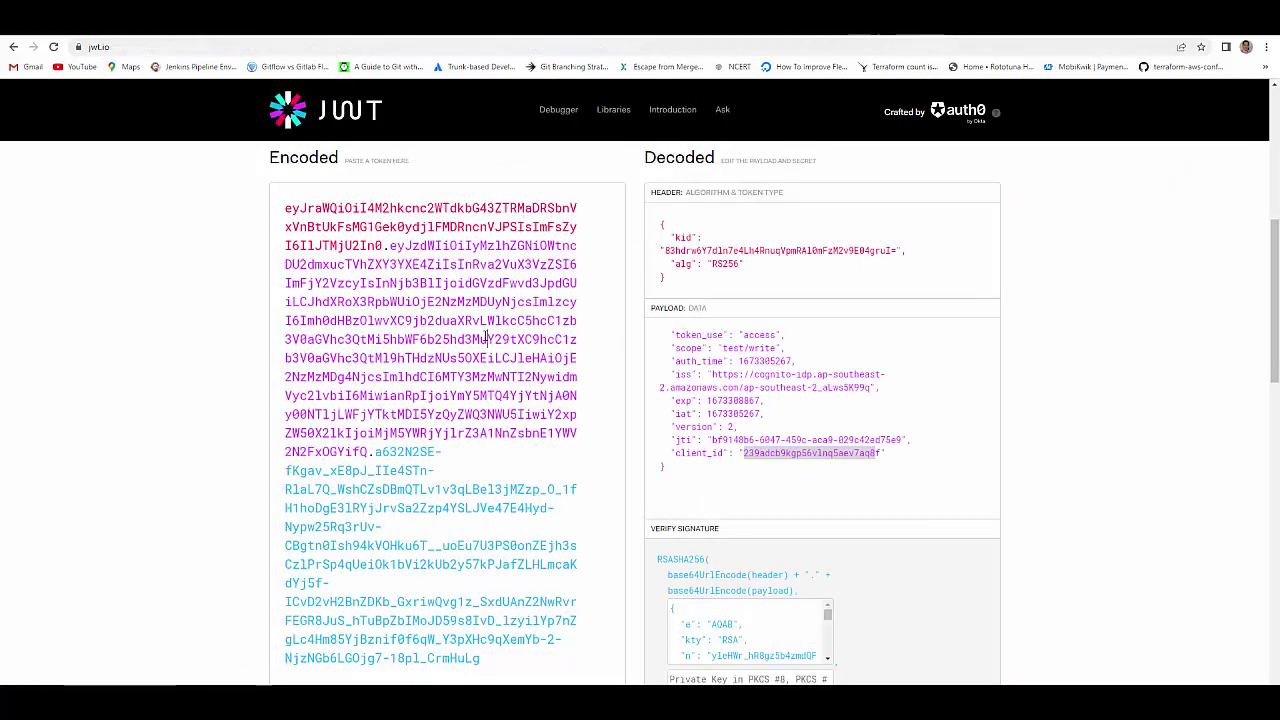
- Decode the newest token in jwt.io and verify its scope reads 'test/read test/write'
key("ctrl+a")
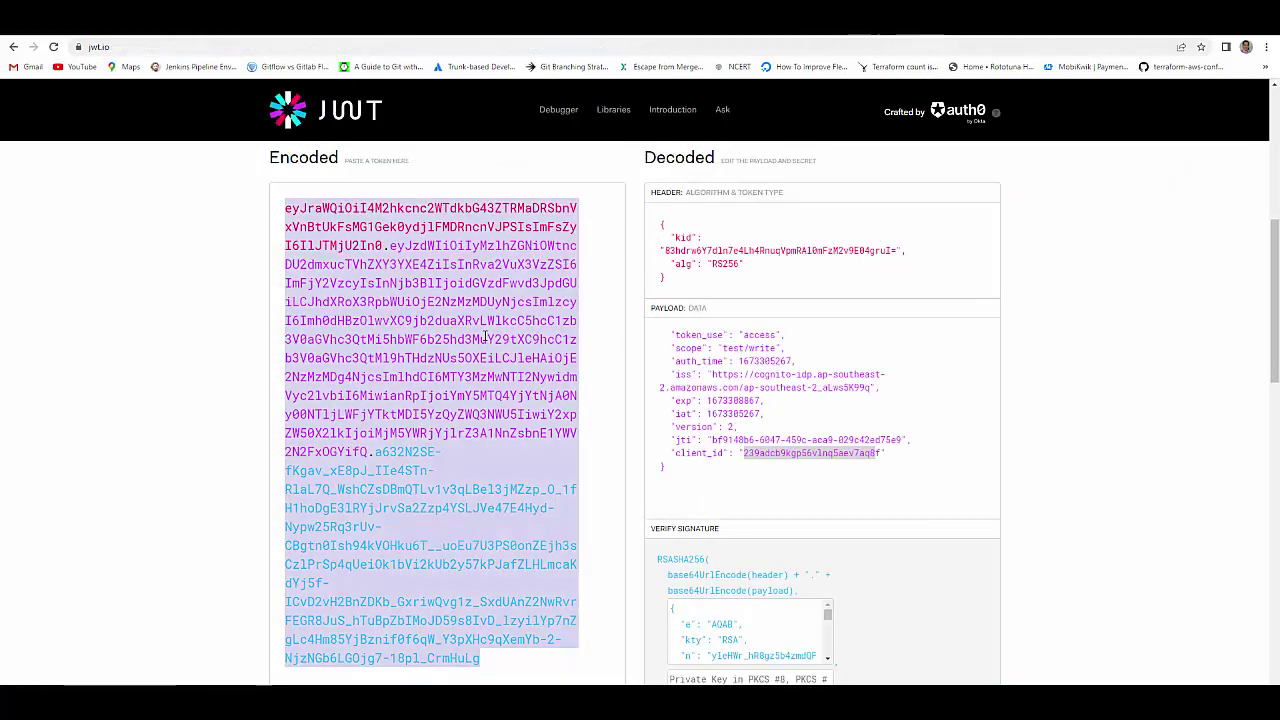
key("ctrl+v")
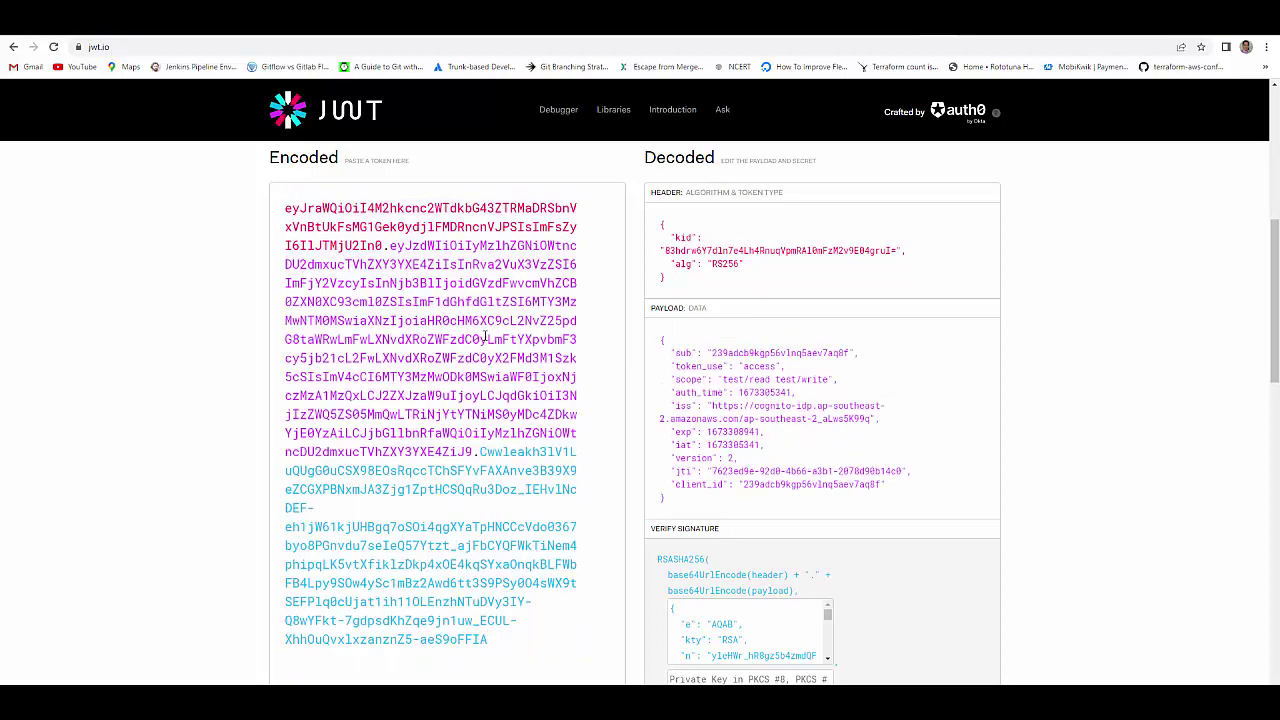
left_click_drag(724, 380, 831, 381)
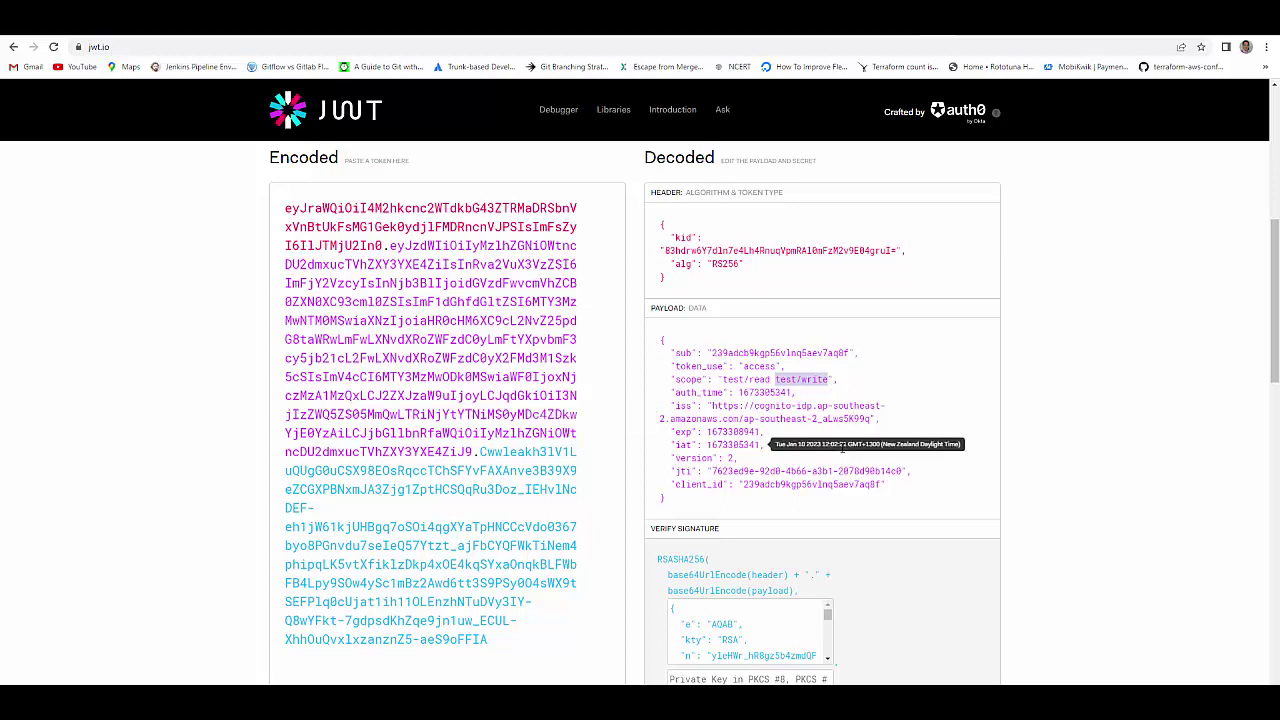
mouse_move(805, 440)
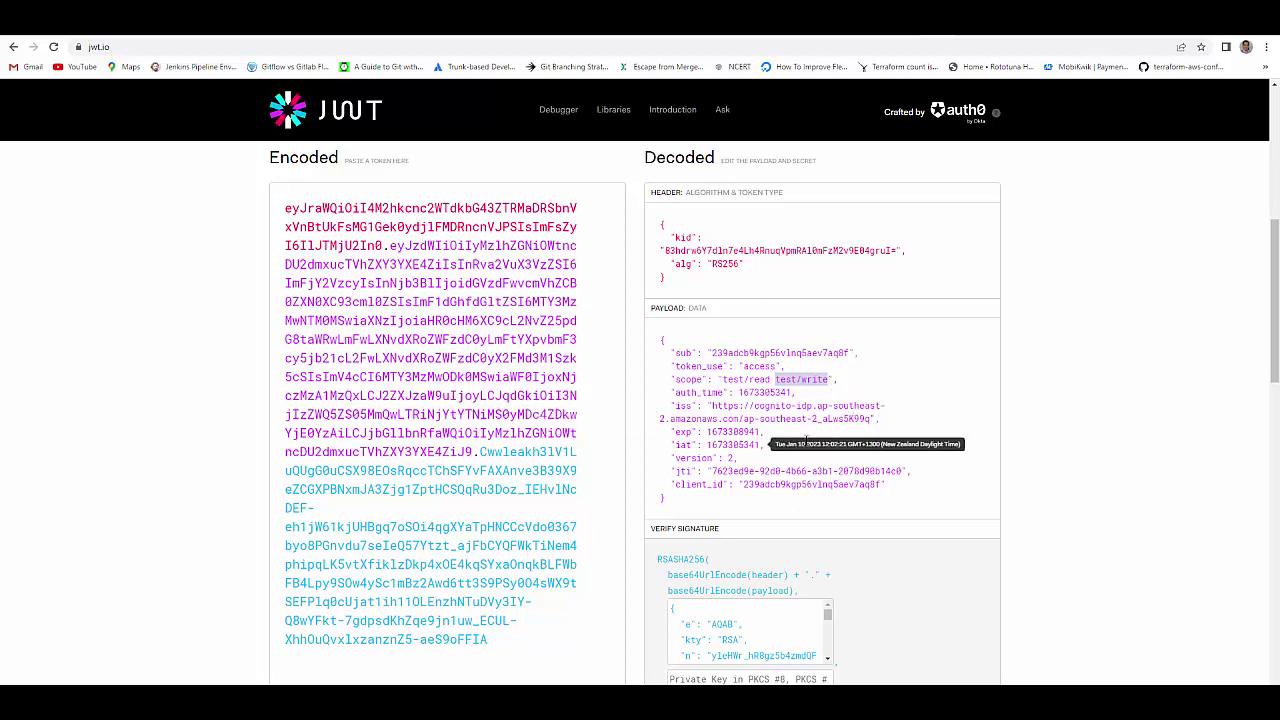